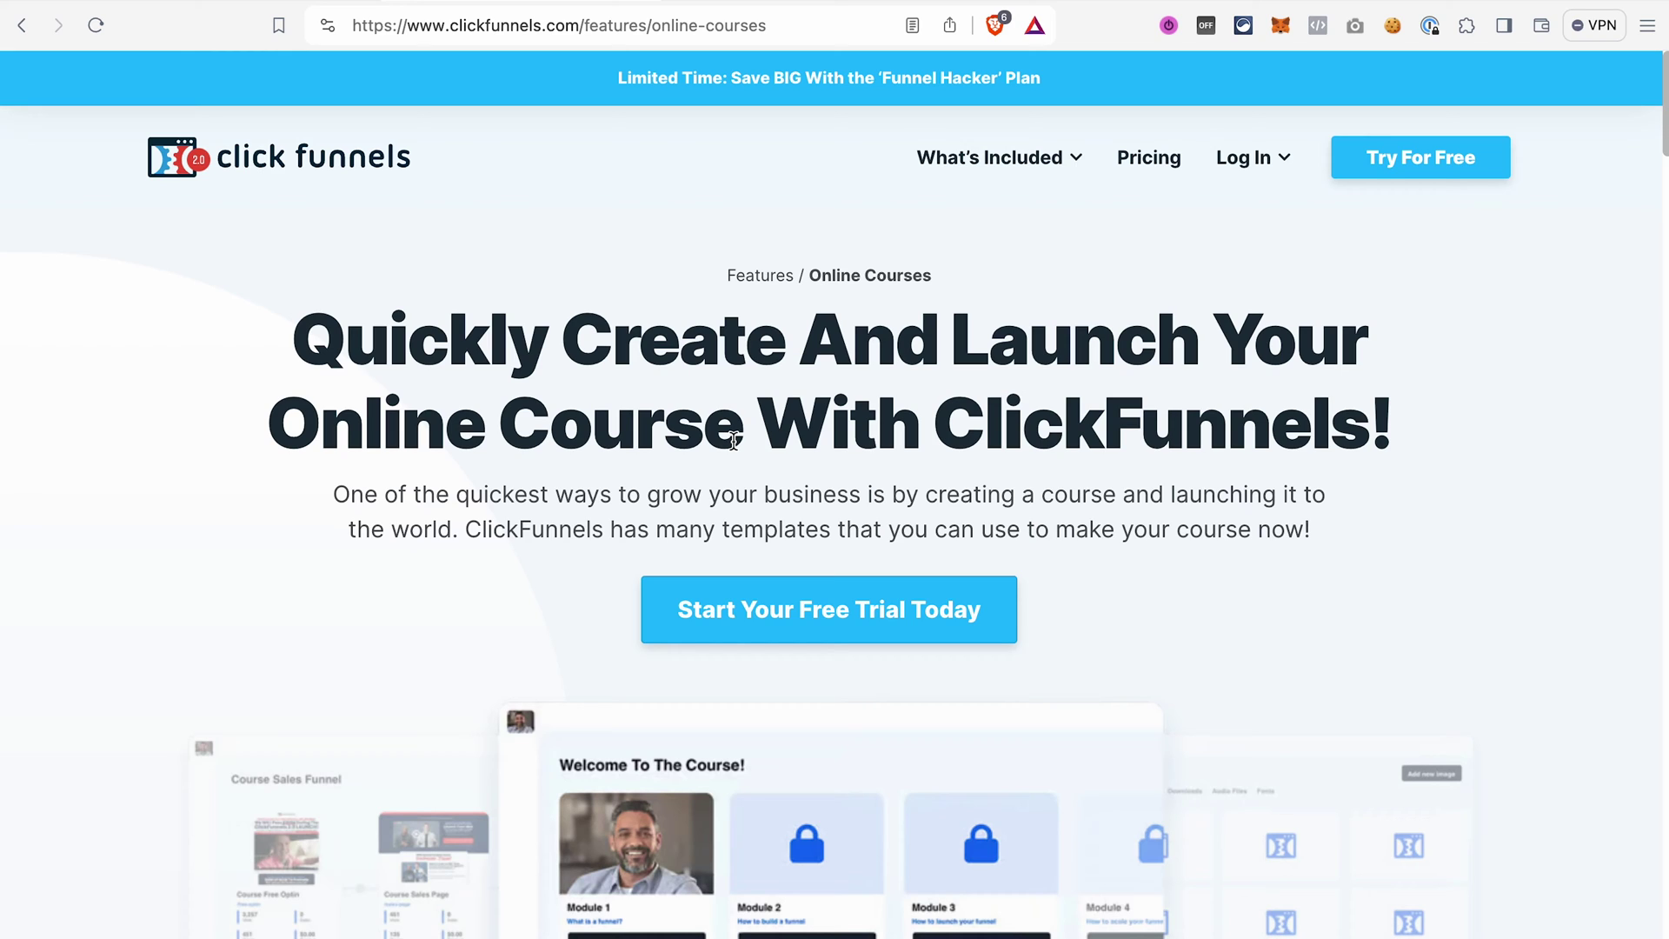
scroll(868, 300, "down", 3)
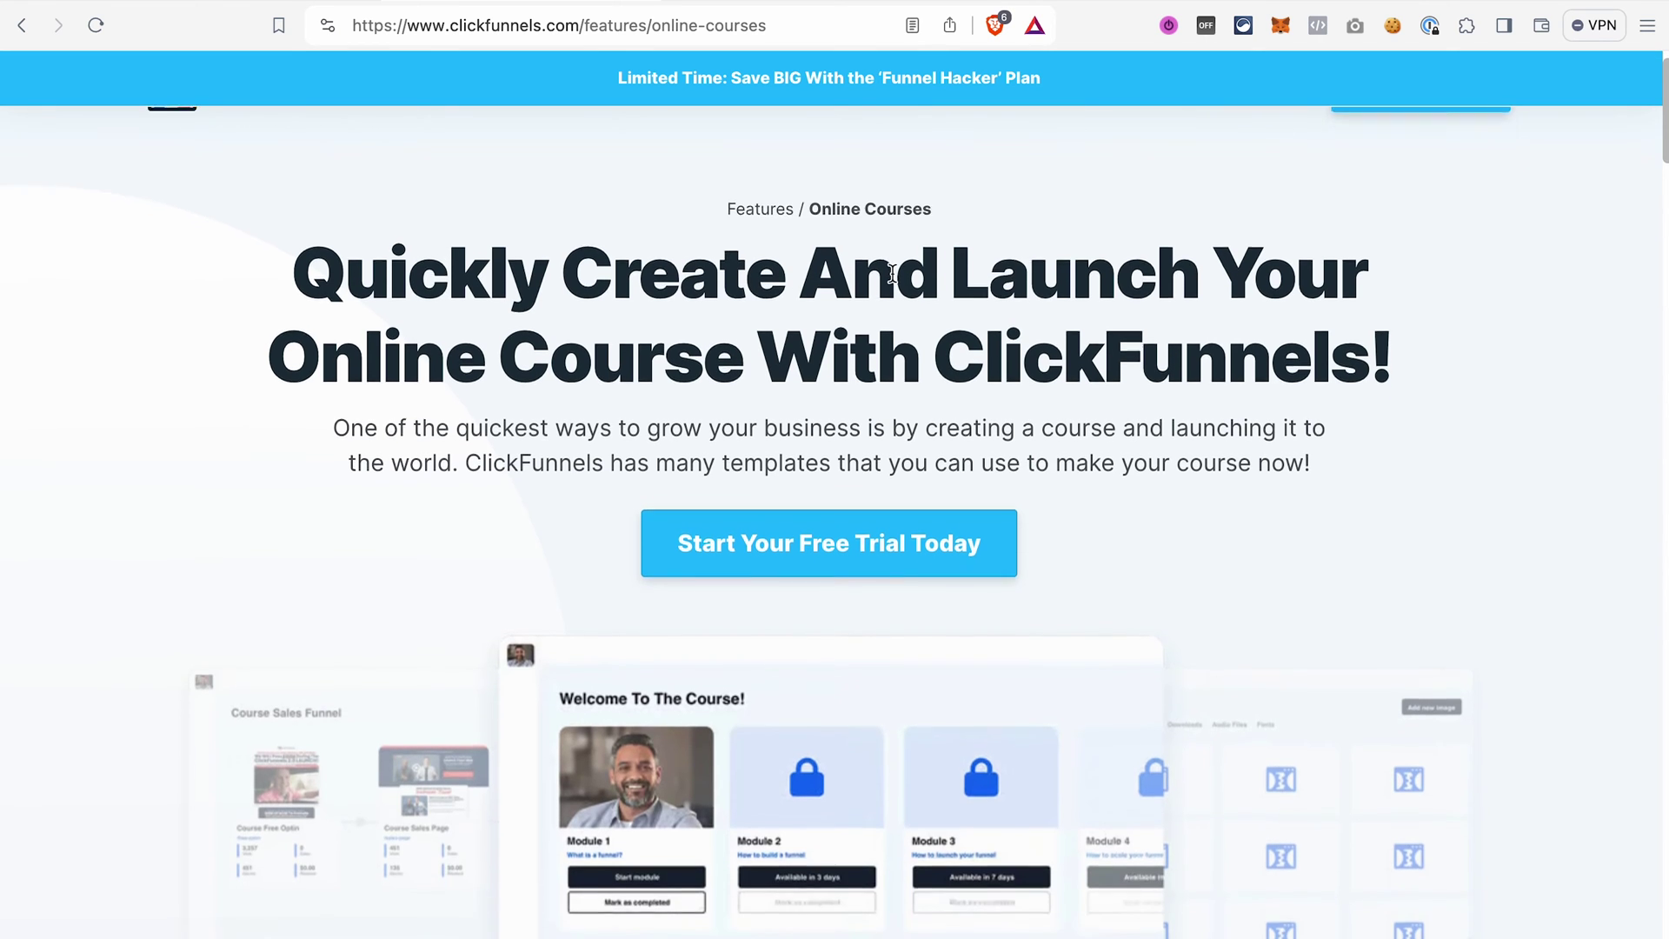
scroll(891, 273, "down", 2)
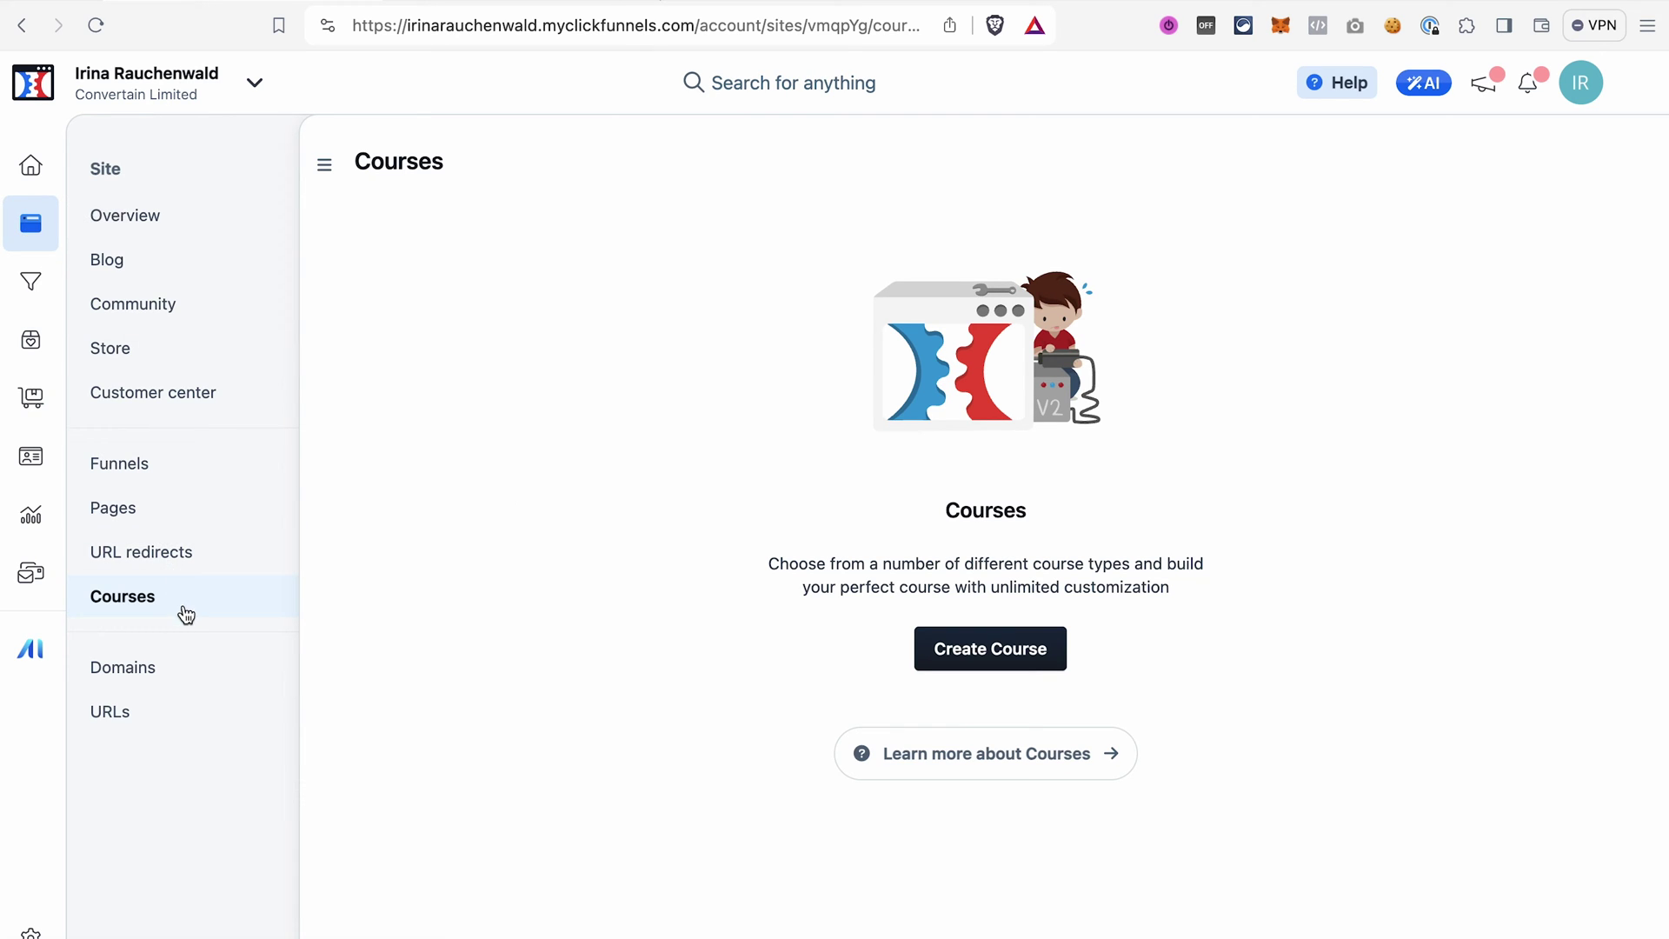
Create a free Simple Course titled My New Course with the path /courses/my-new-course and the CF2.0 - Hero Theme.
left_click(995, 666)
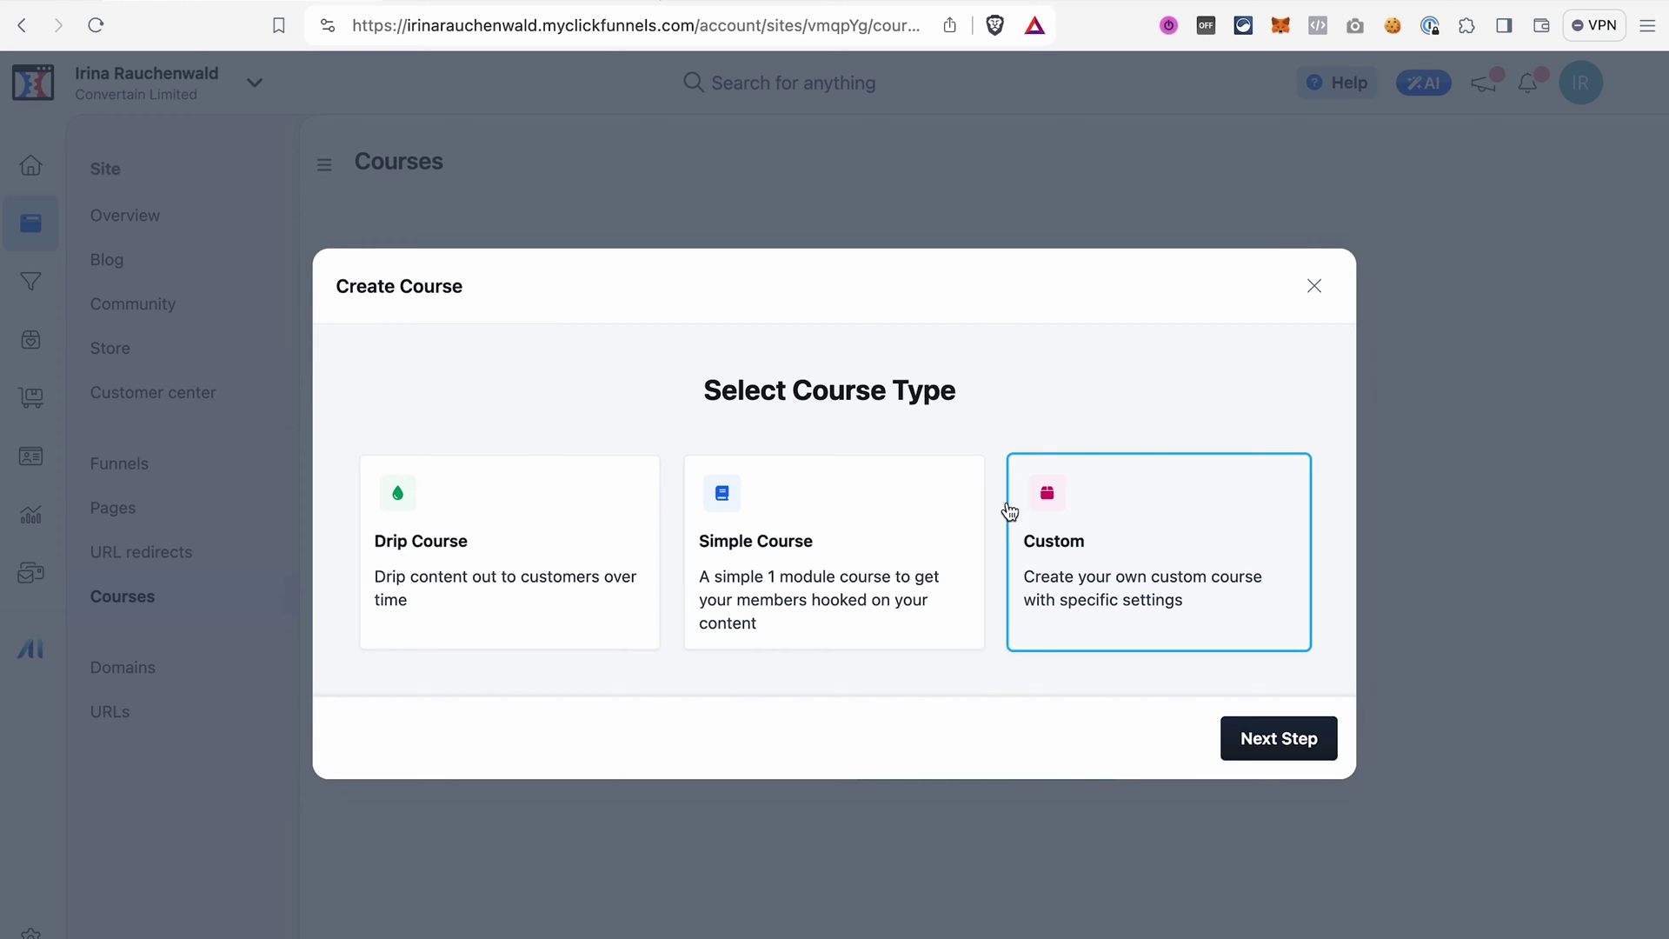
left_click(801, 577)
left_click(1269, 750)
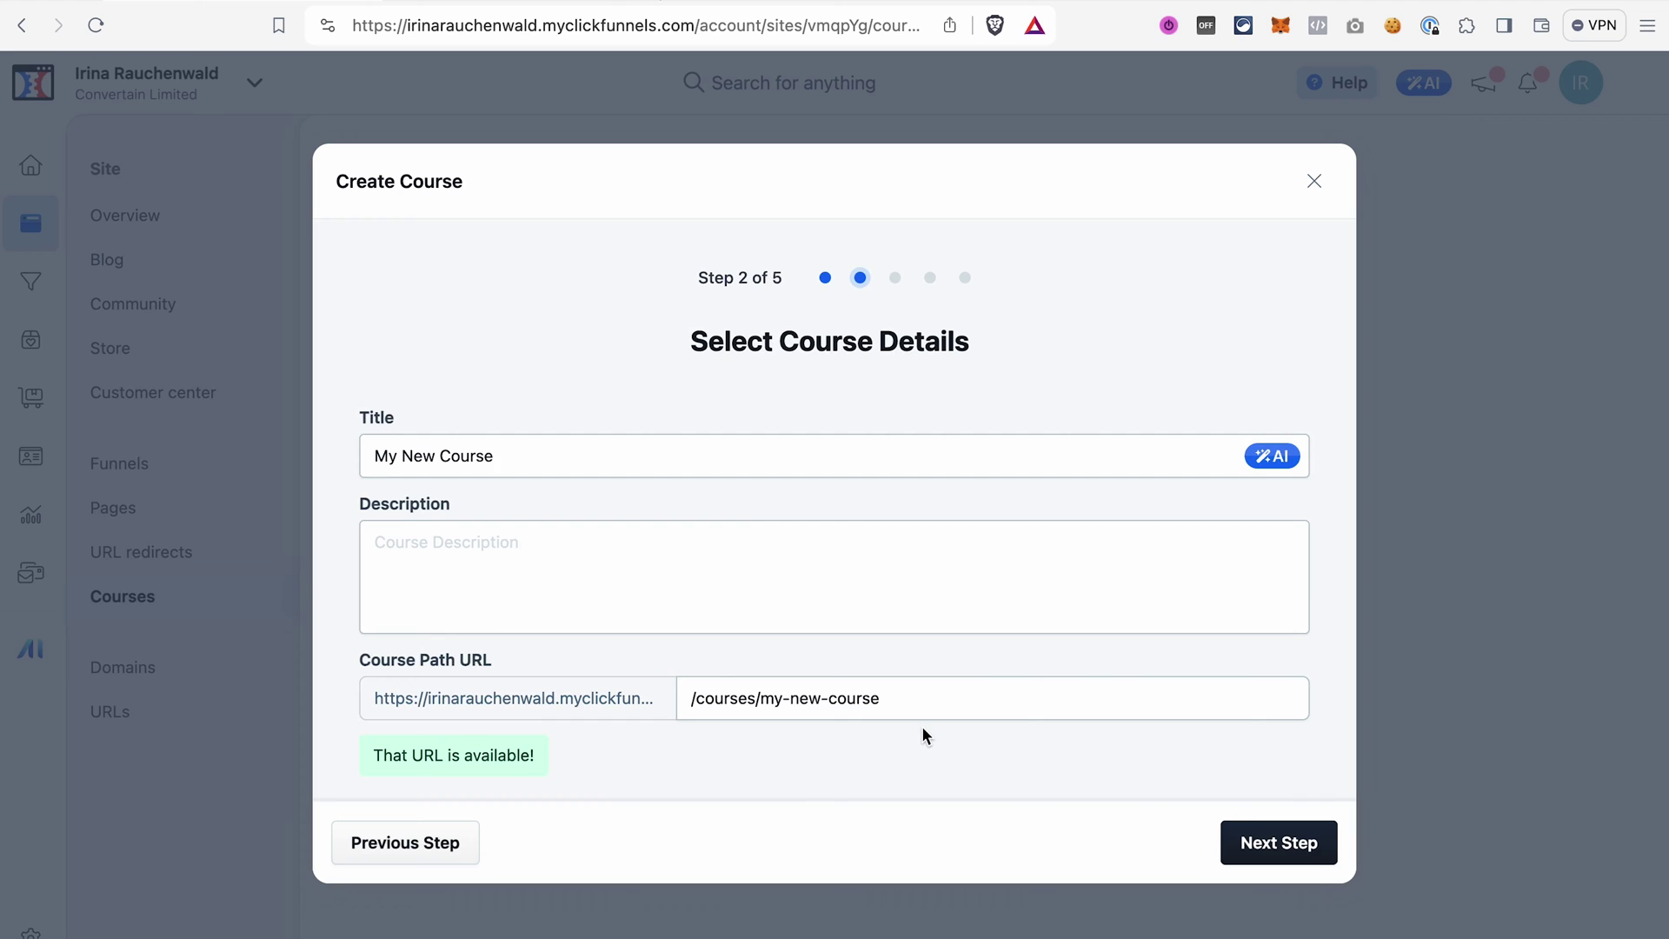
key("Return")
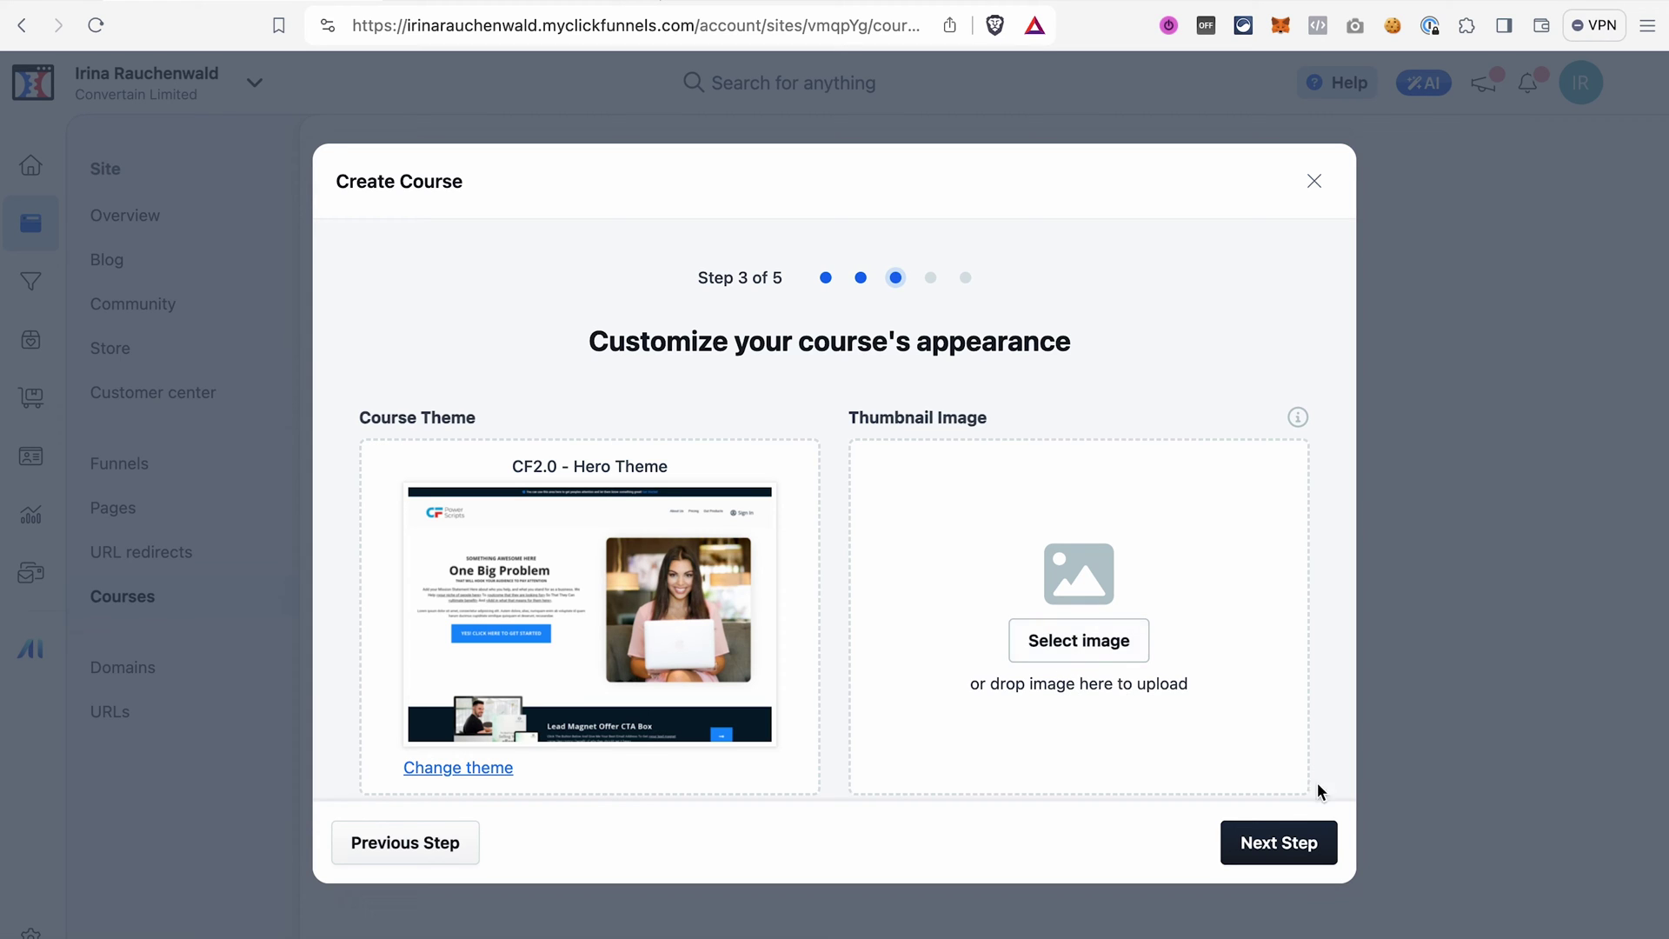
left_click(1296, 845)
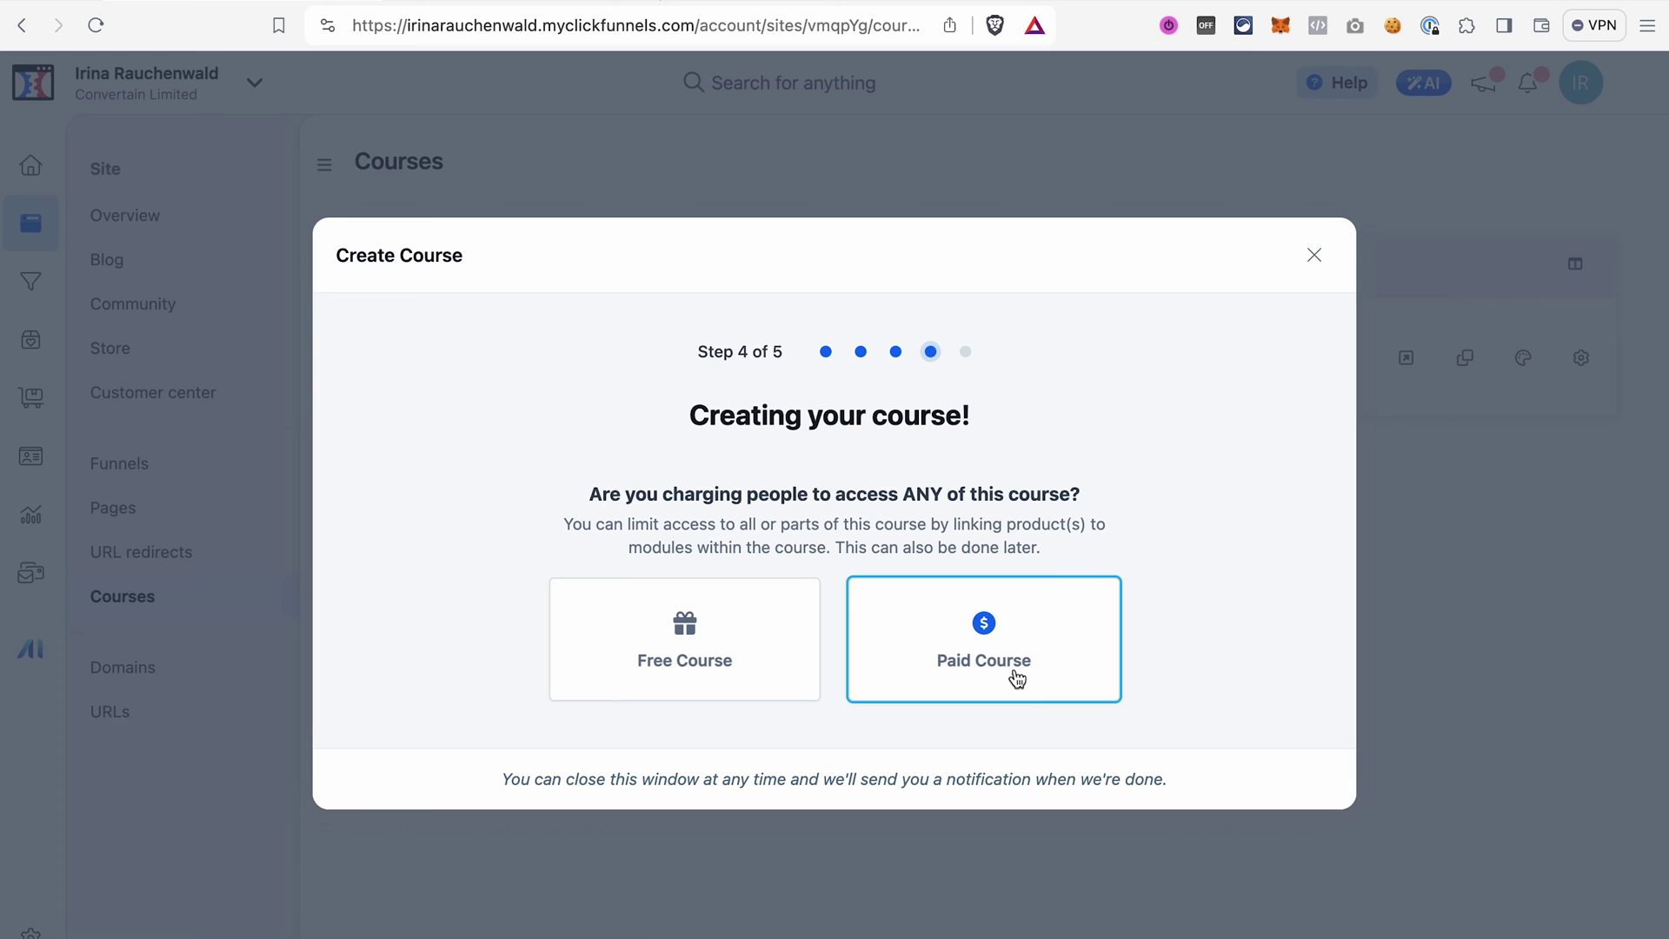
left_click(659, 620)
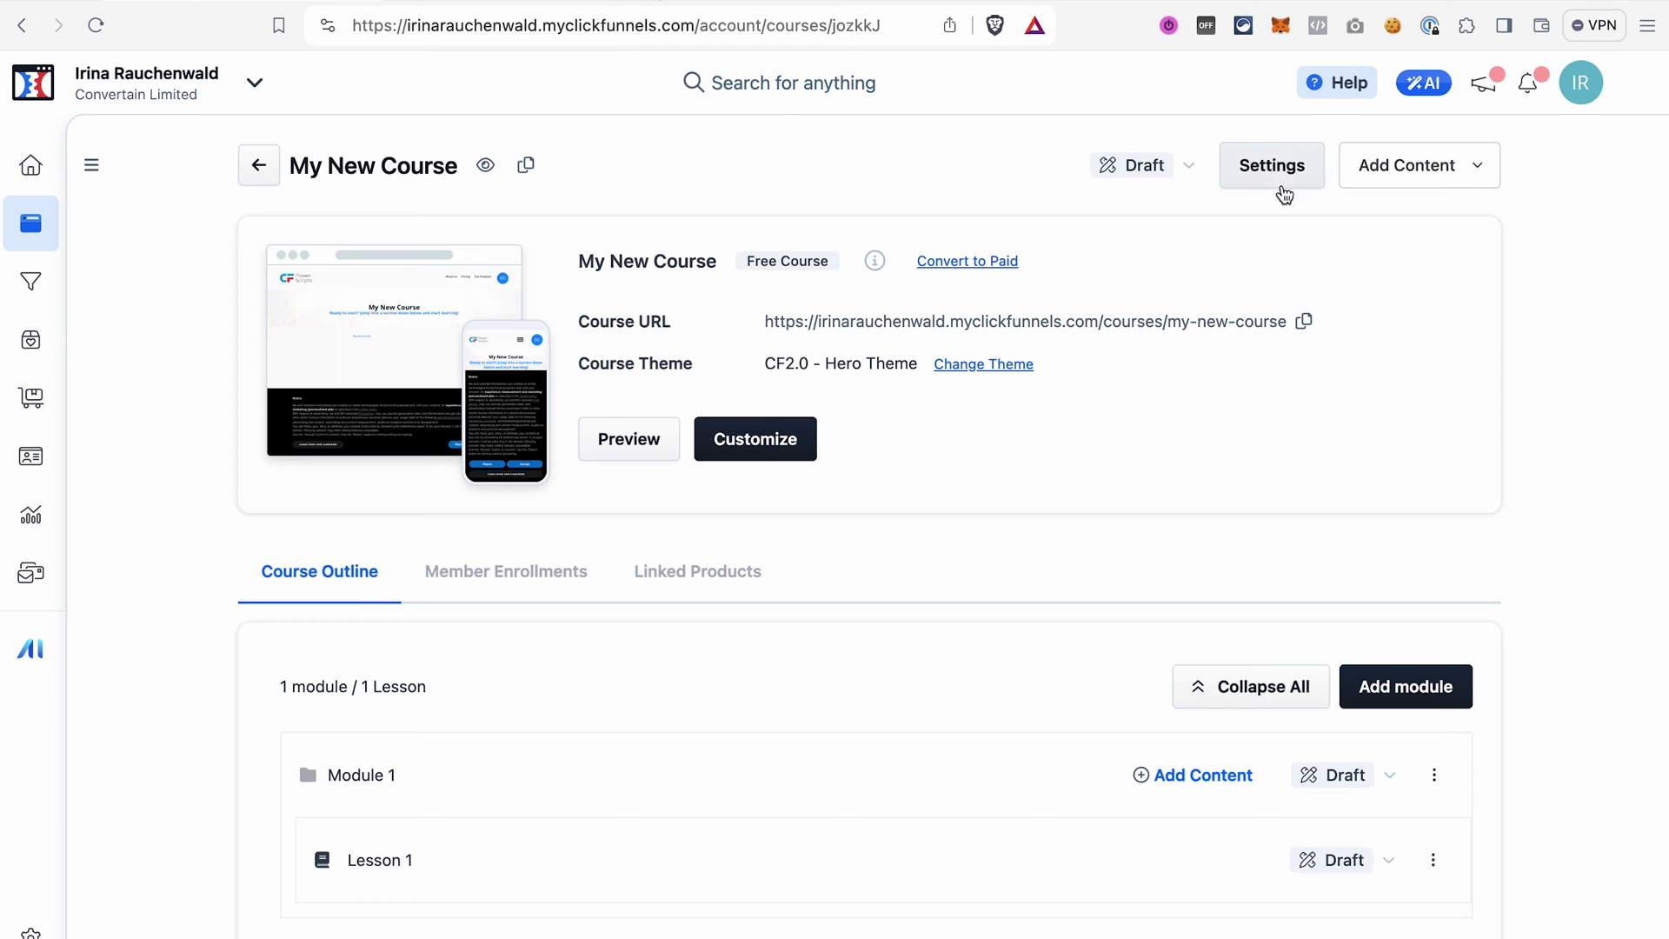
left_click(1478, 176)
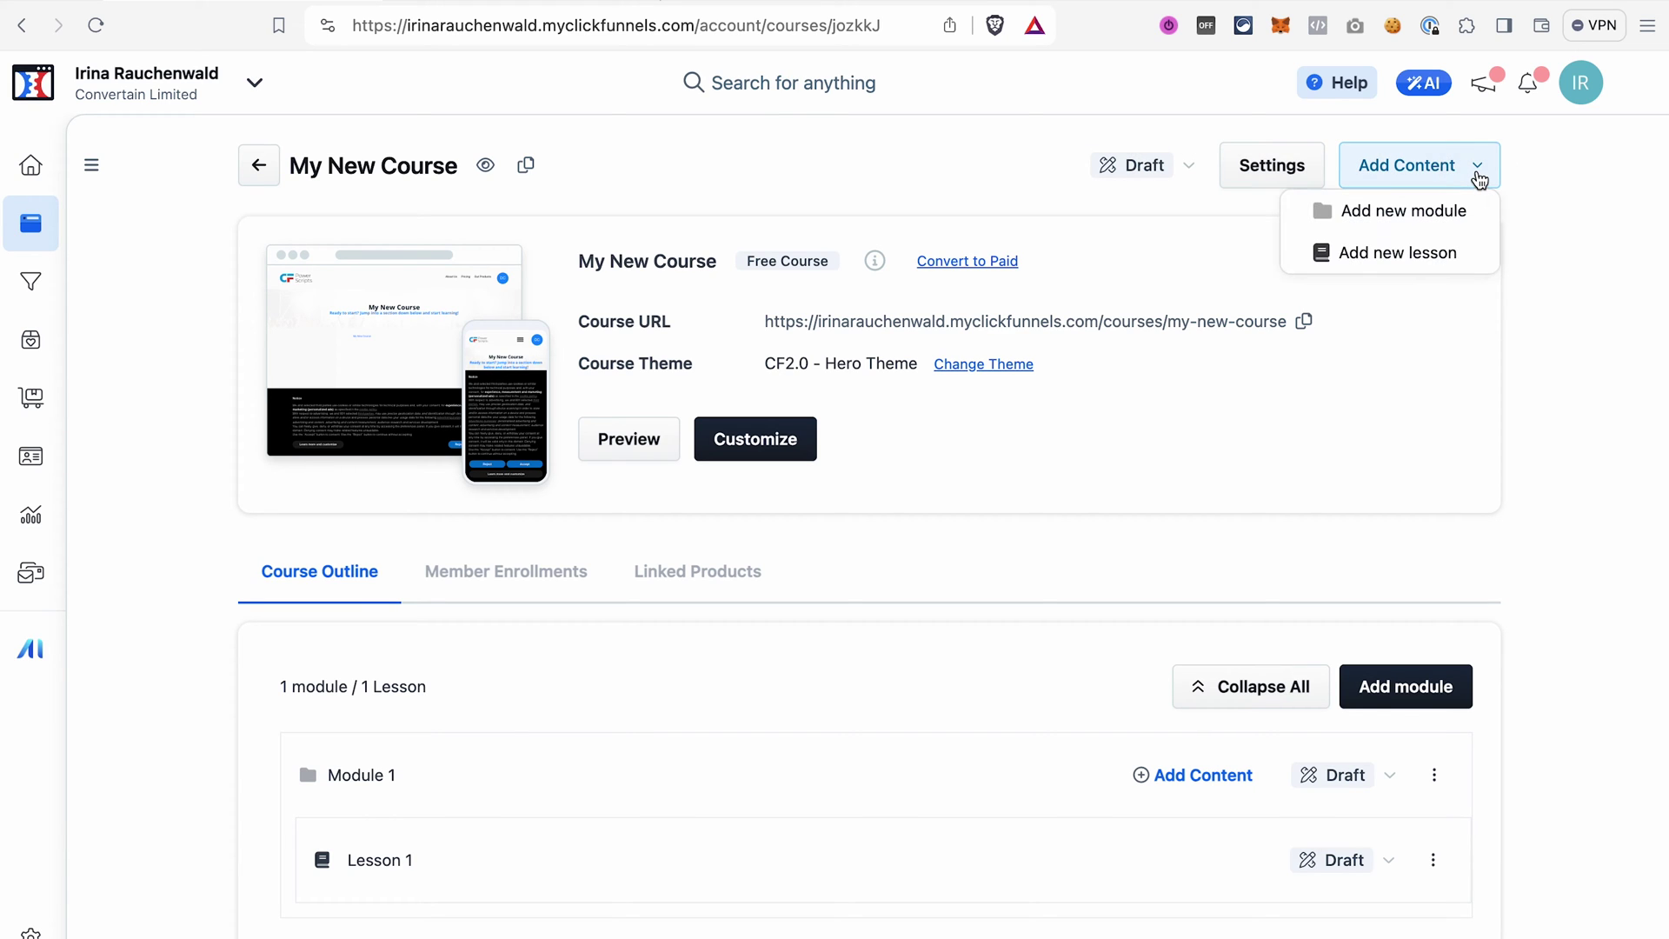
left_click(1591, 275)
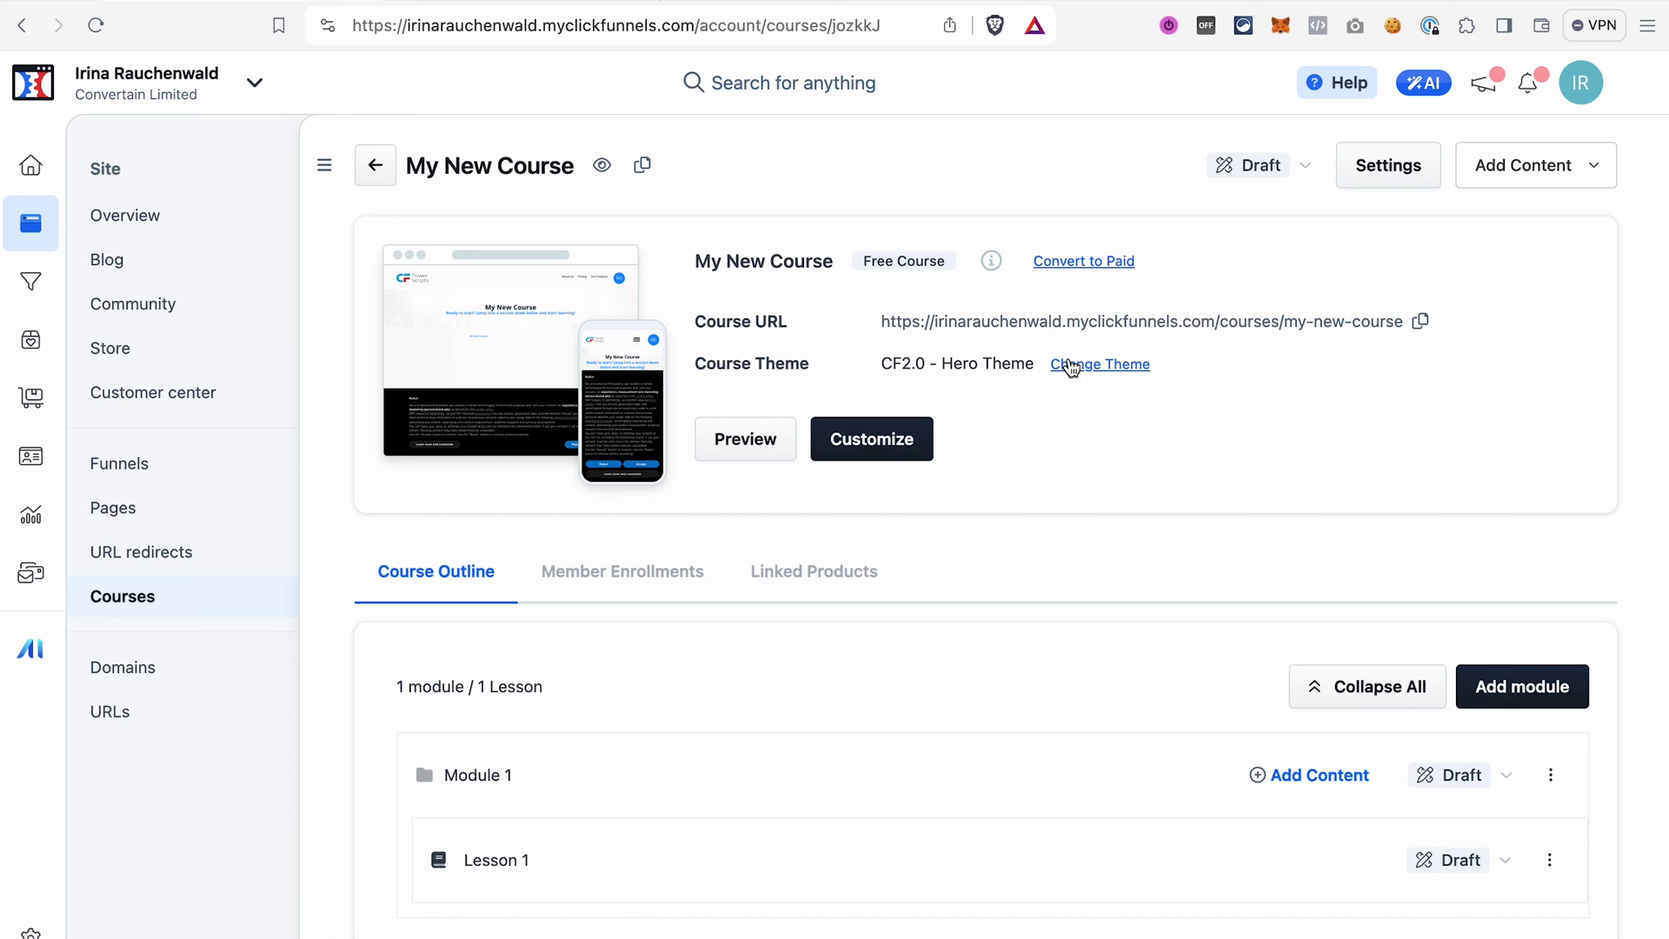
Open the course settings and review the title, enrollment email, status, path URL, theme, thumbnail and LearningHub options.
left_click(1384, 175)
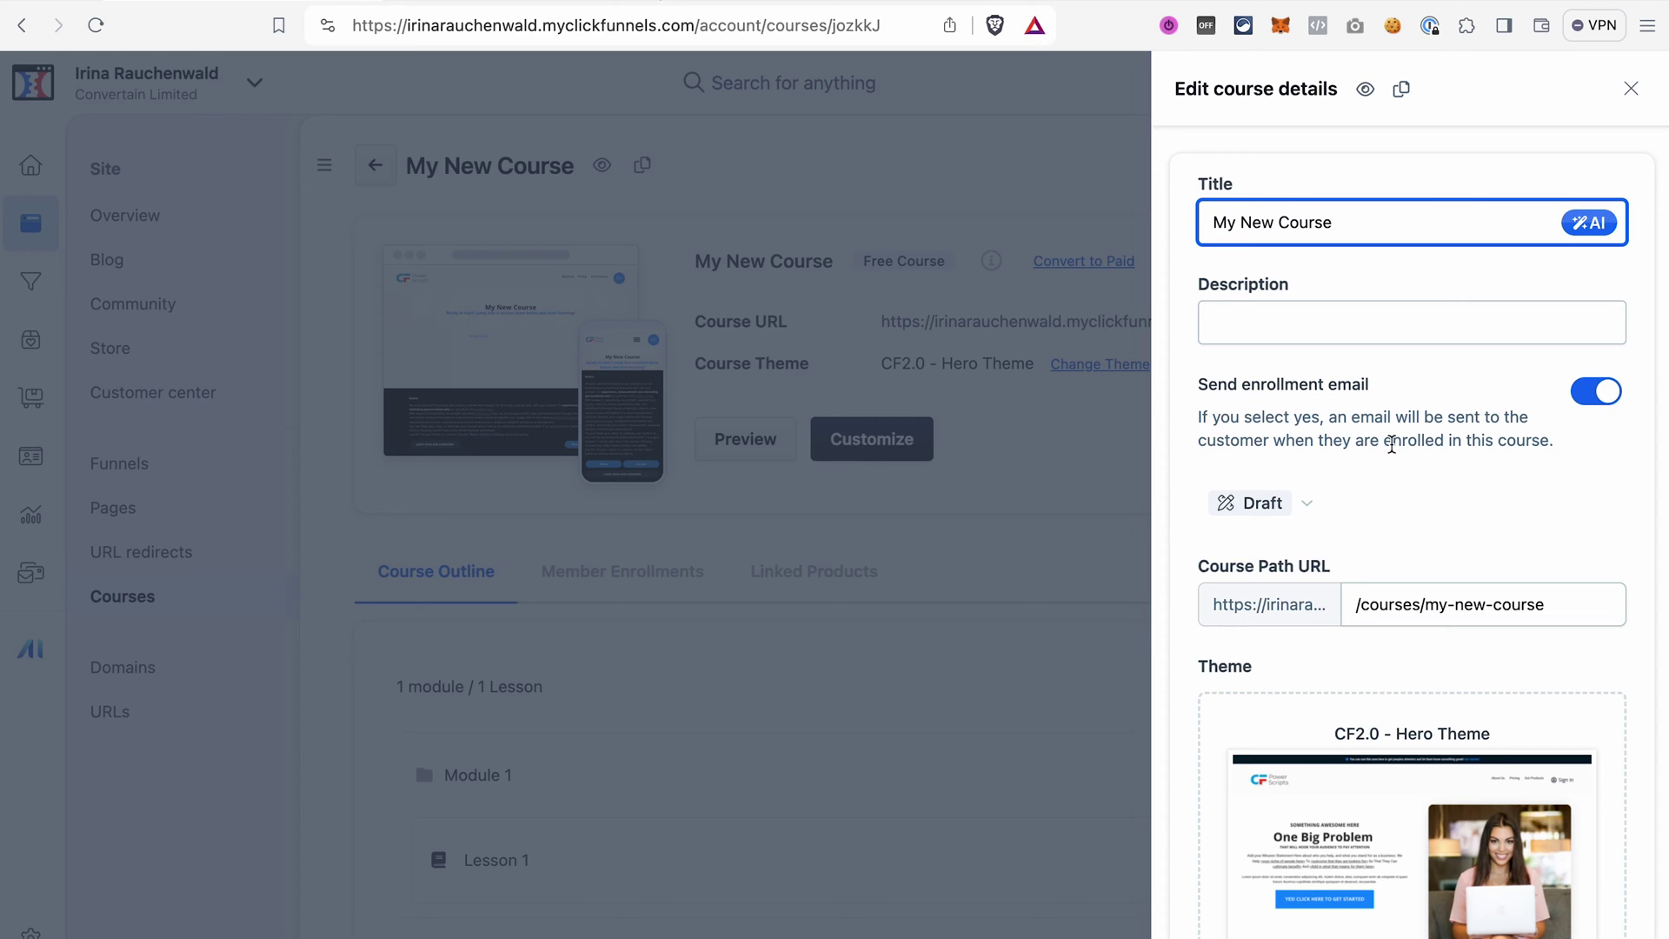
scroll(1299, 509, "down", 2)
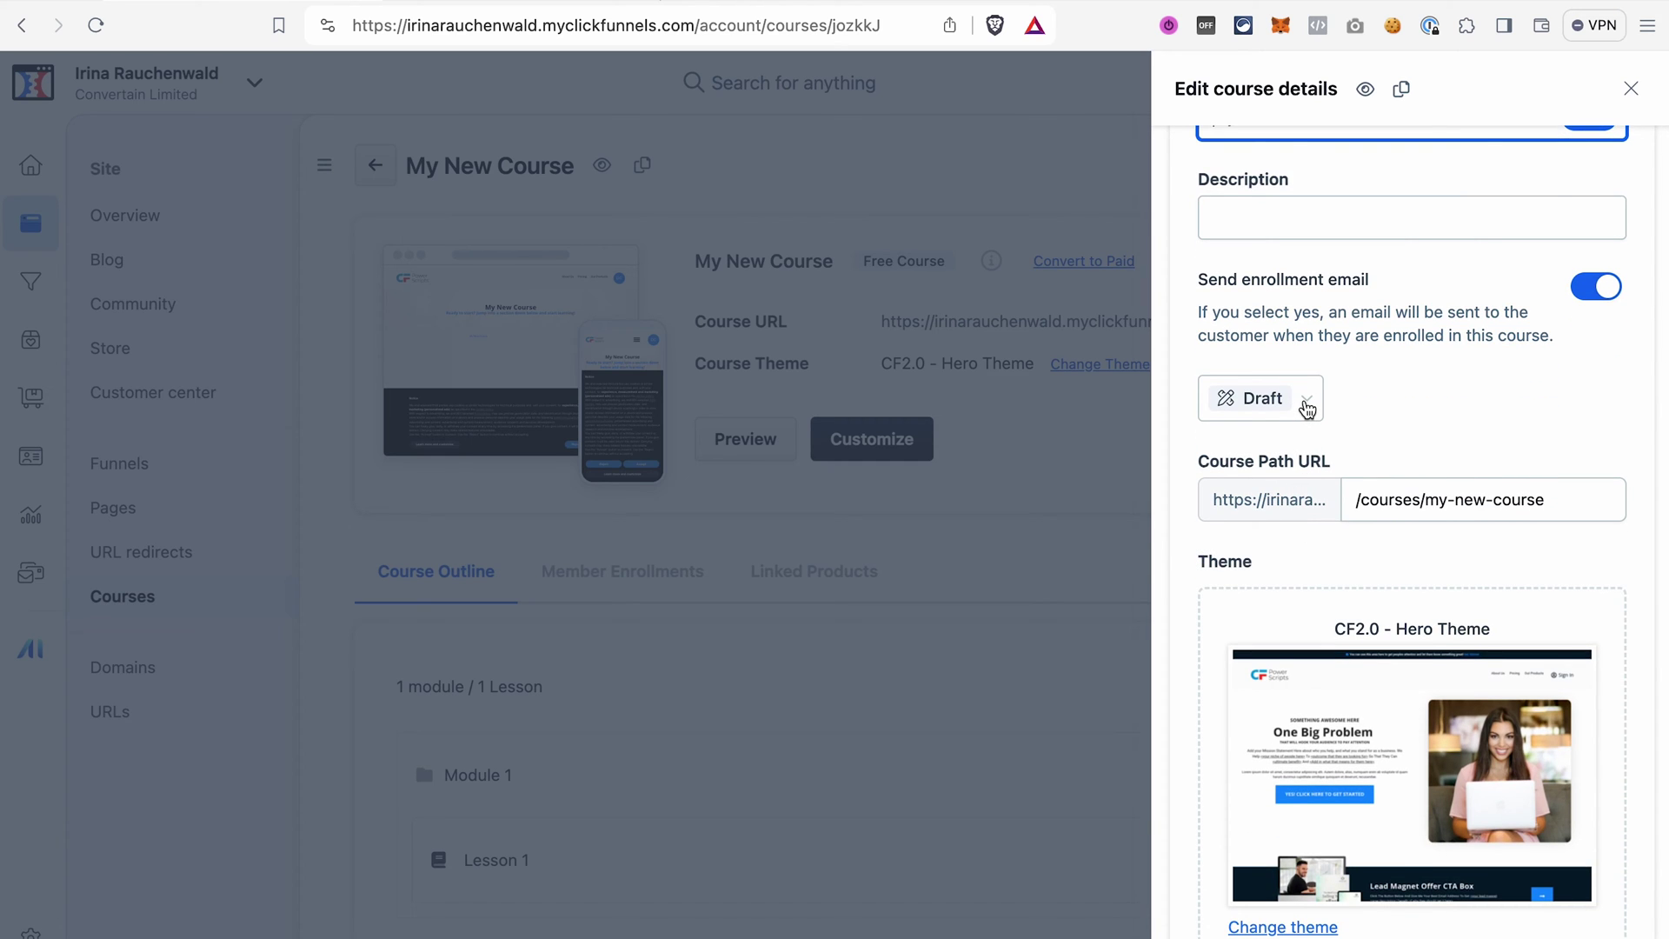
scroll(1389, 296, "down", 4)
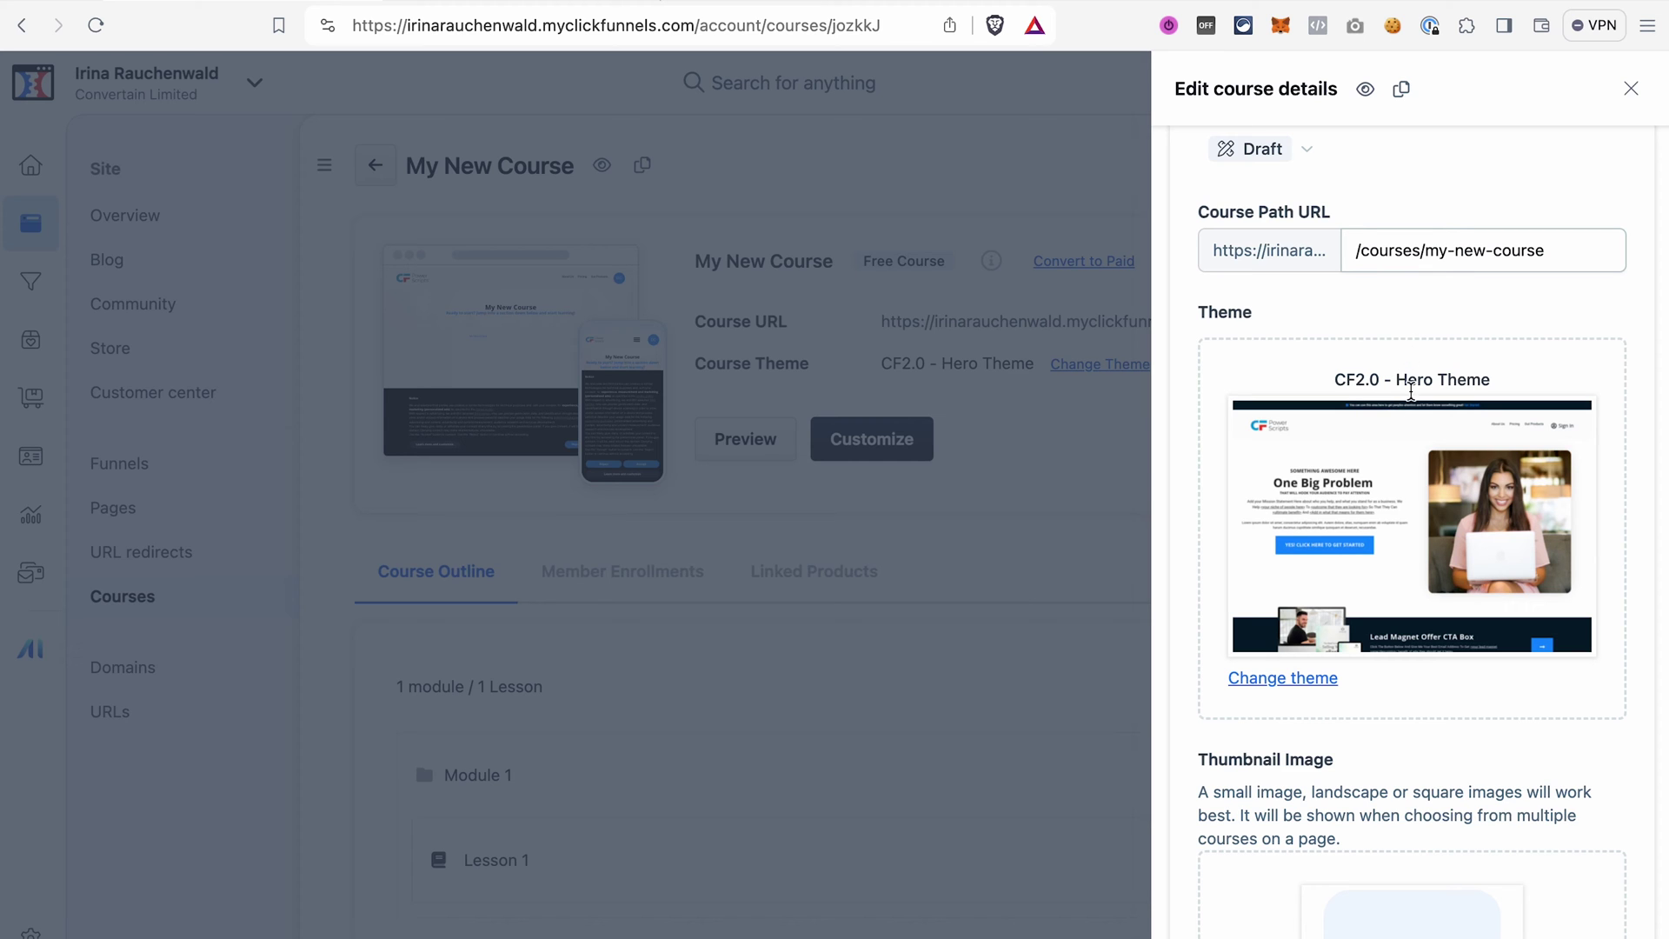
scroll(1412, 732, "down", 4)
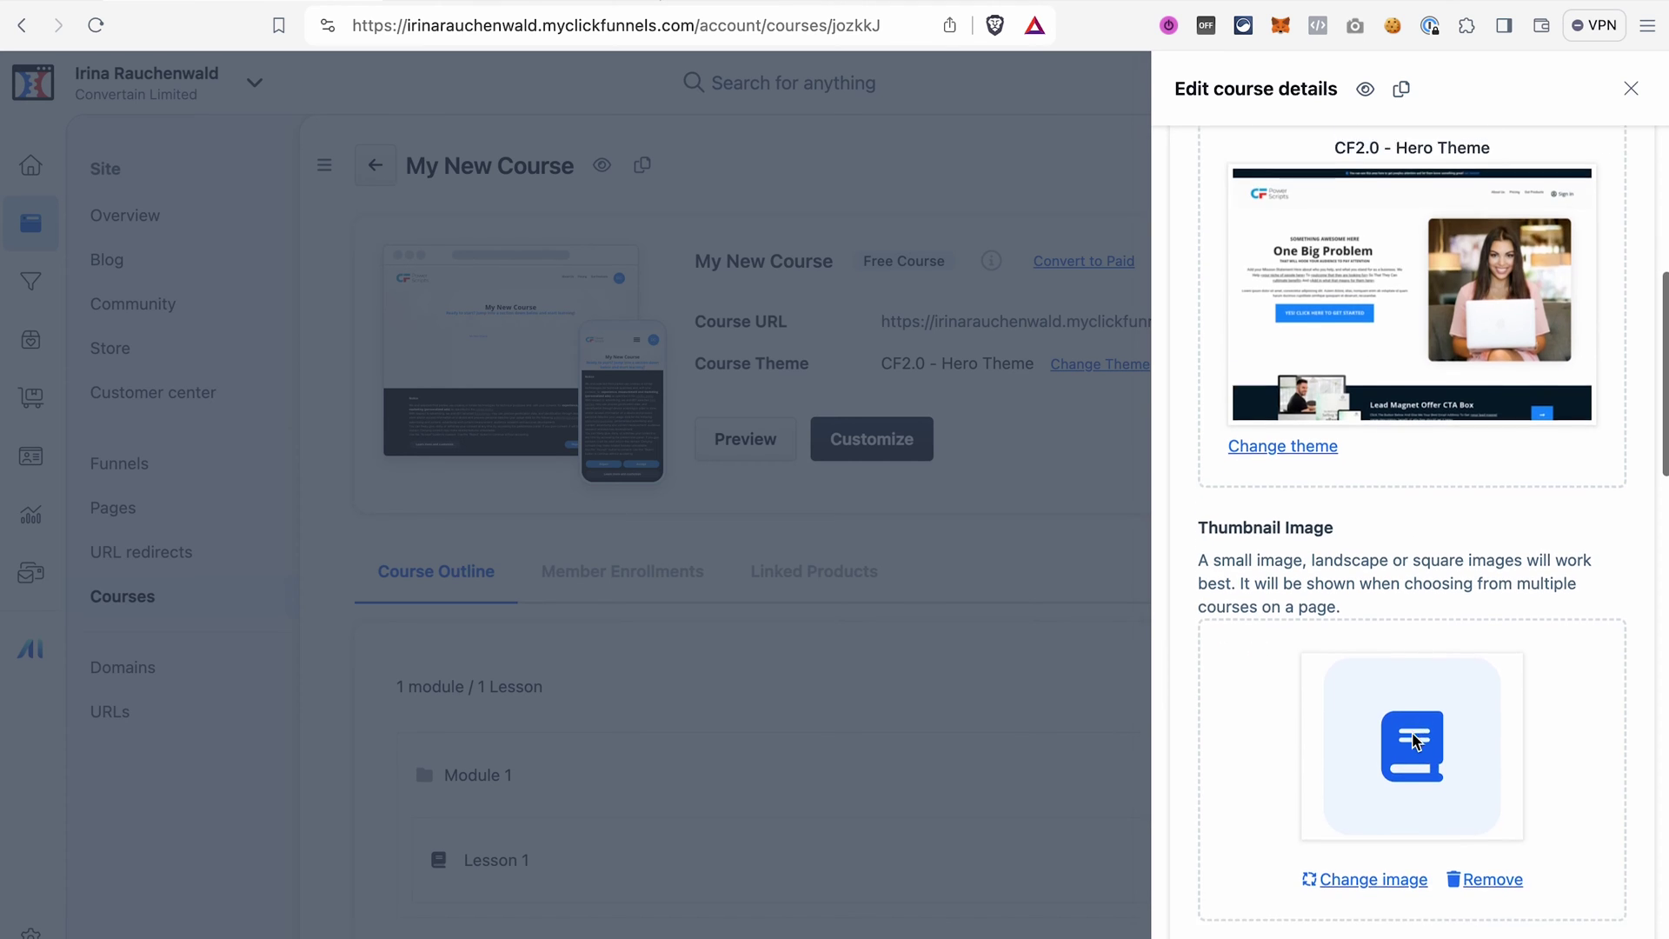
scroll(1412, 740, "down", 10)
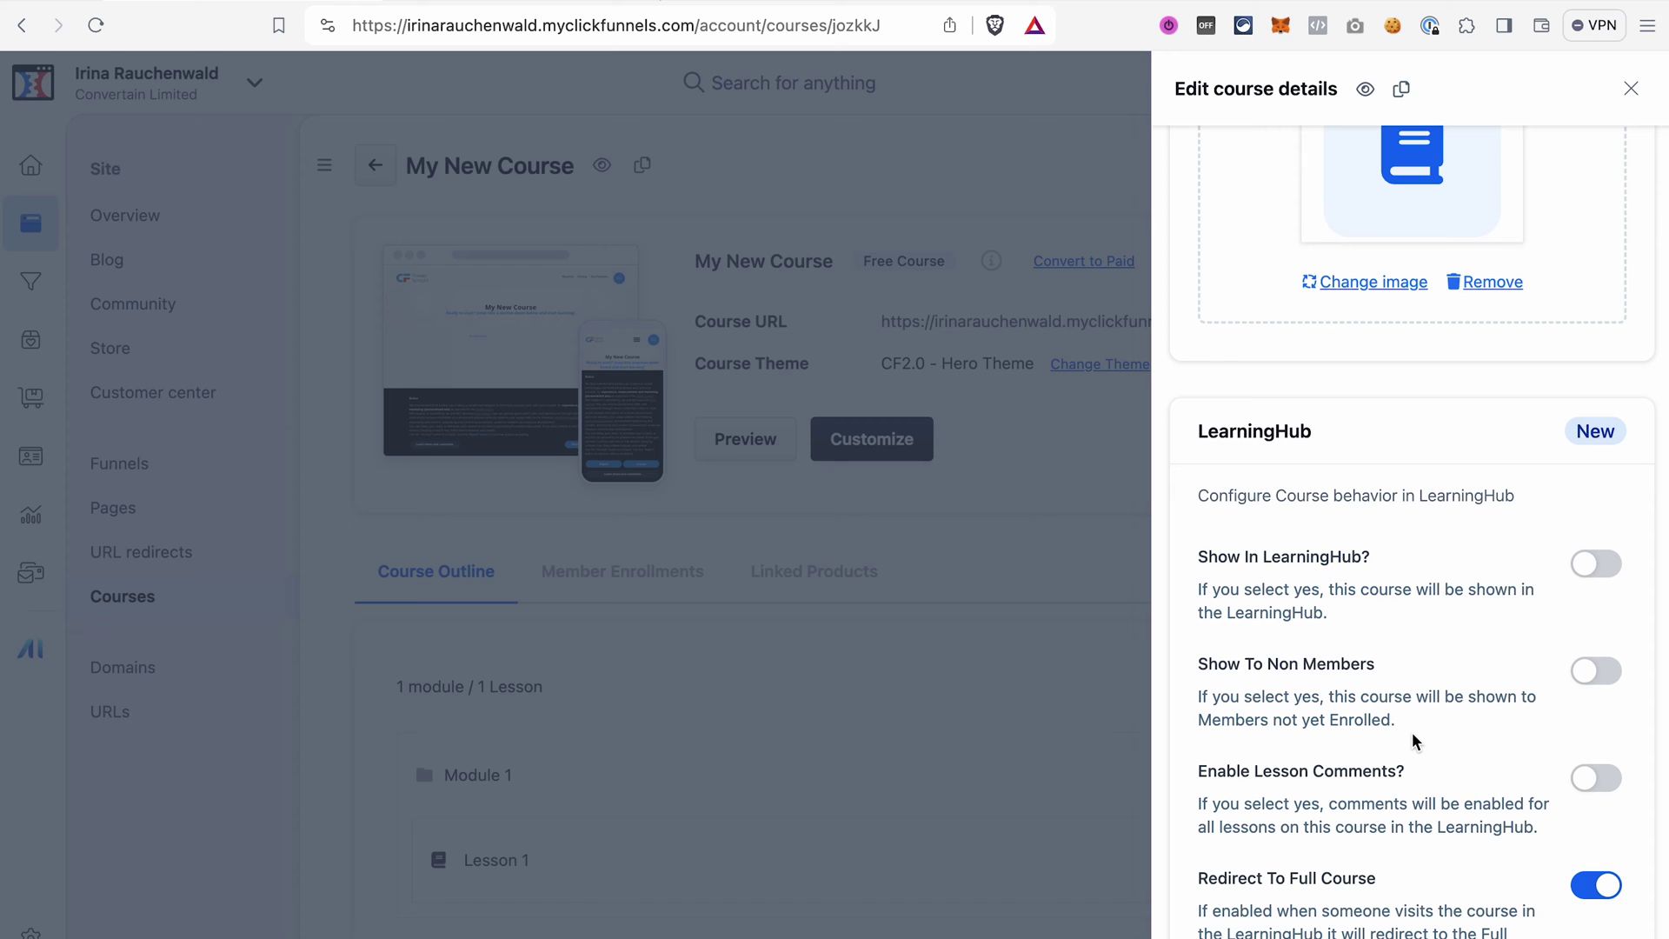
Try enabling Show In LearningHub and Enable Lesson Comments, review the remaining course settings, and close them without updating the course.
scroll(1412, 740, "down", 5)
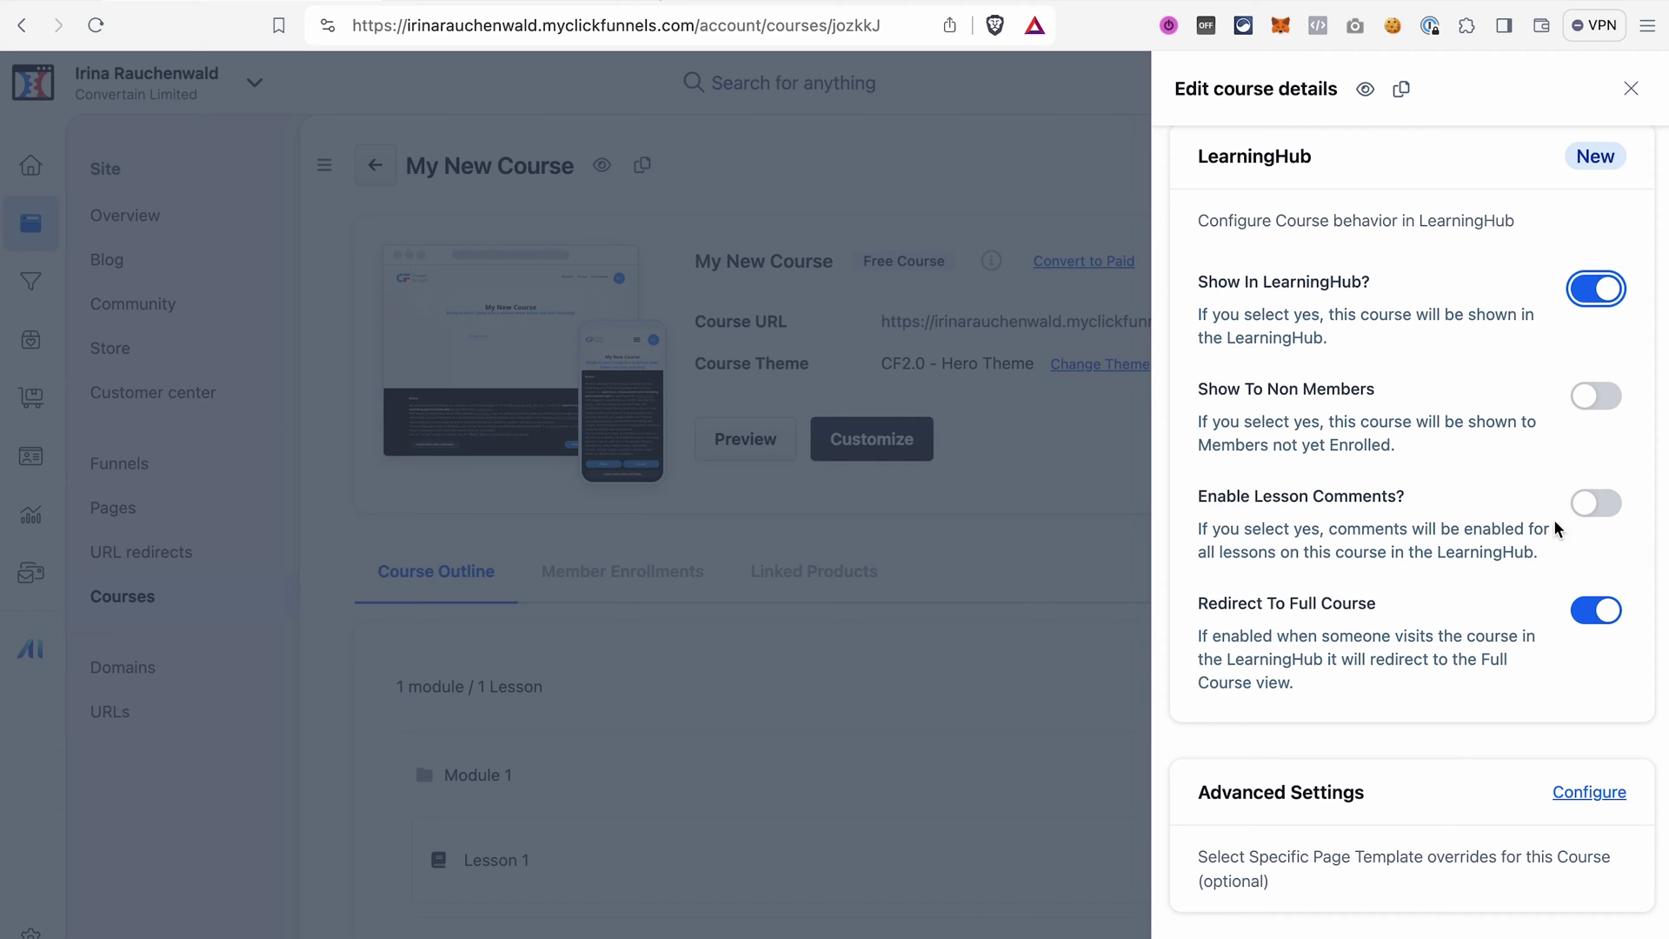
left_click(1608, 504)
scroll(1447, 445, "down", 3)
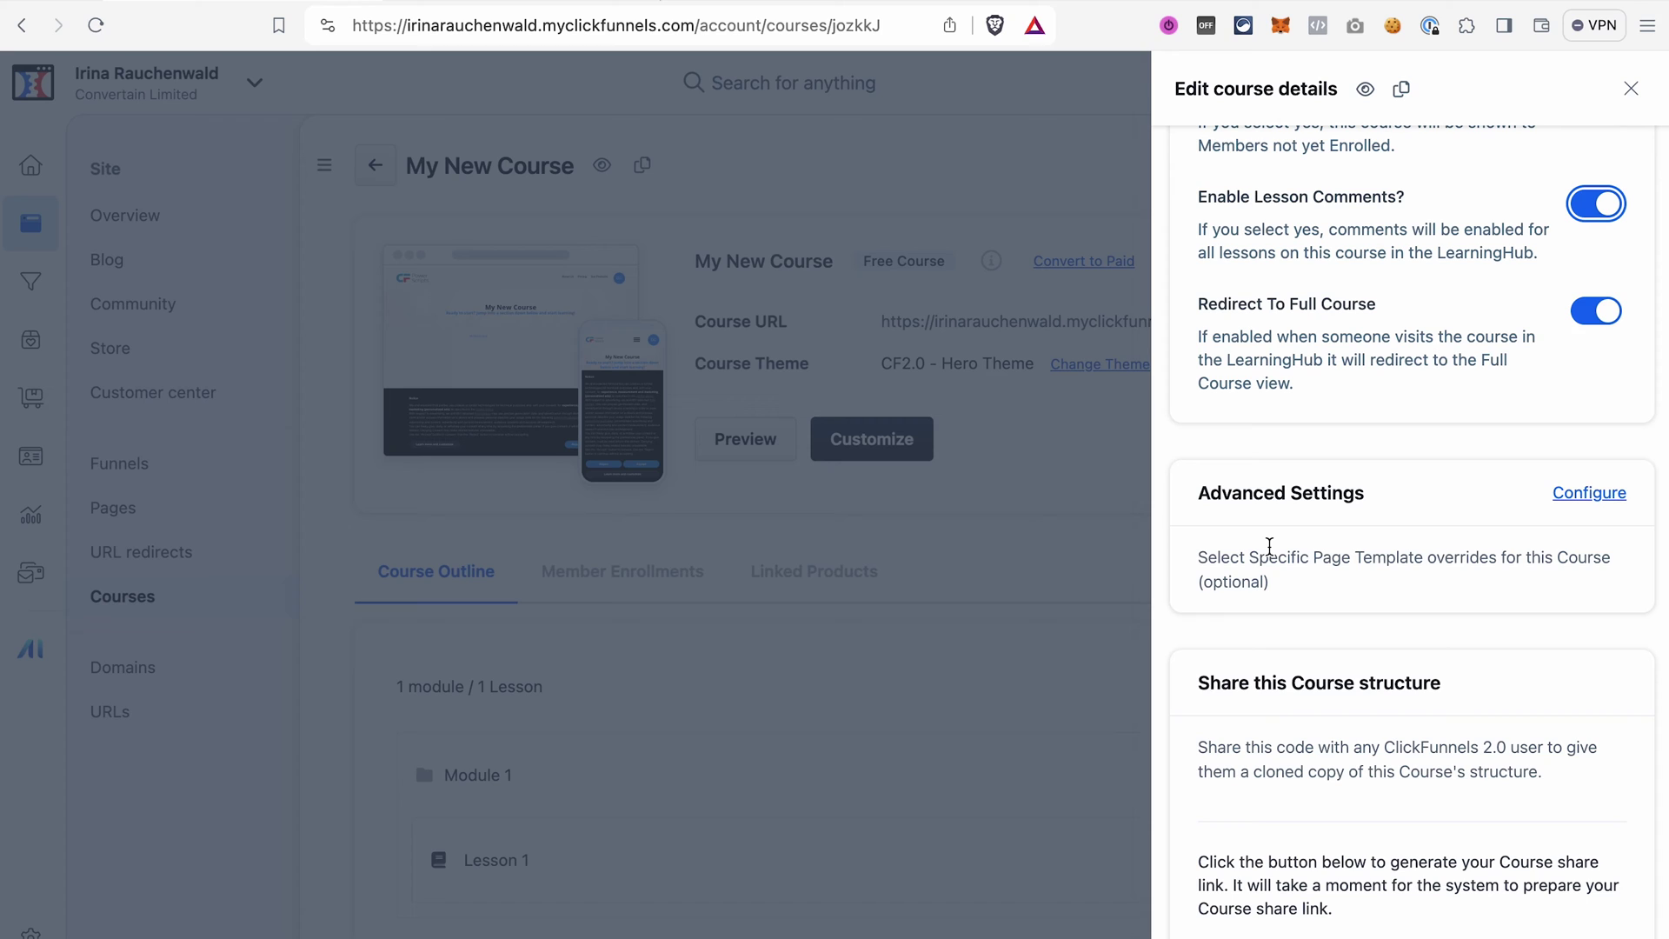
scroll(1391, 513, "down", 7)
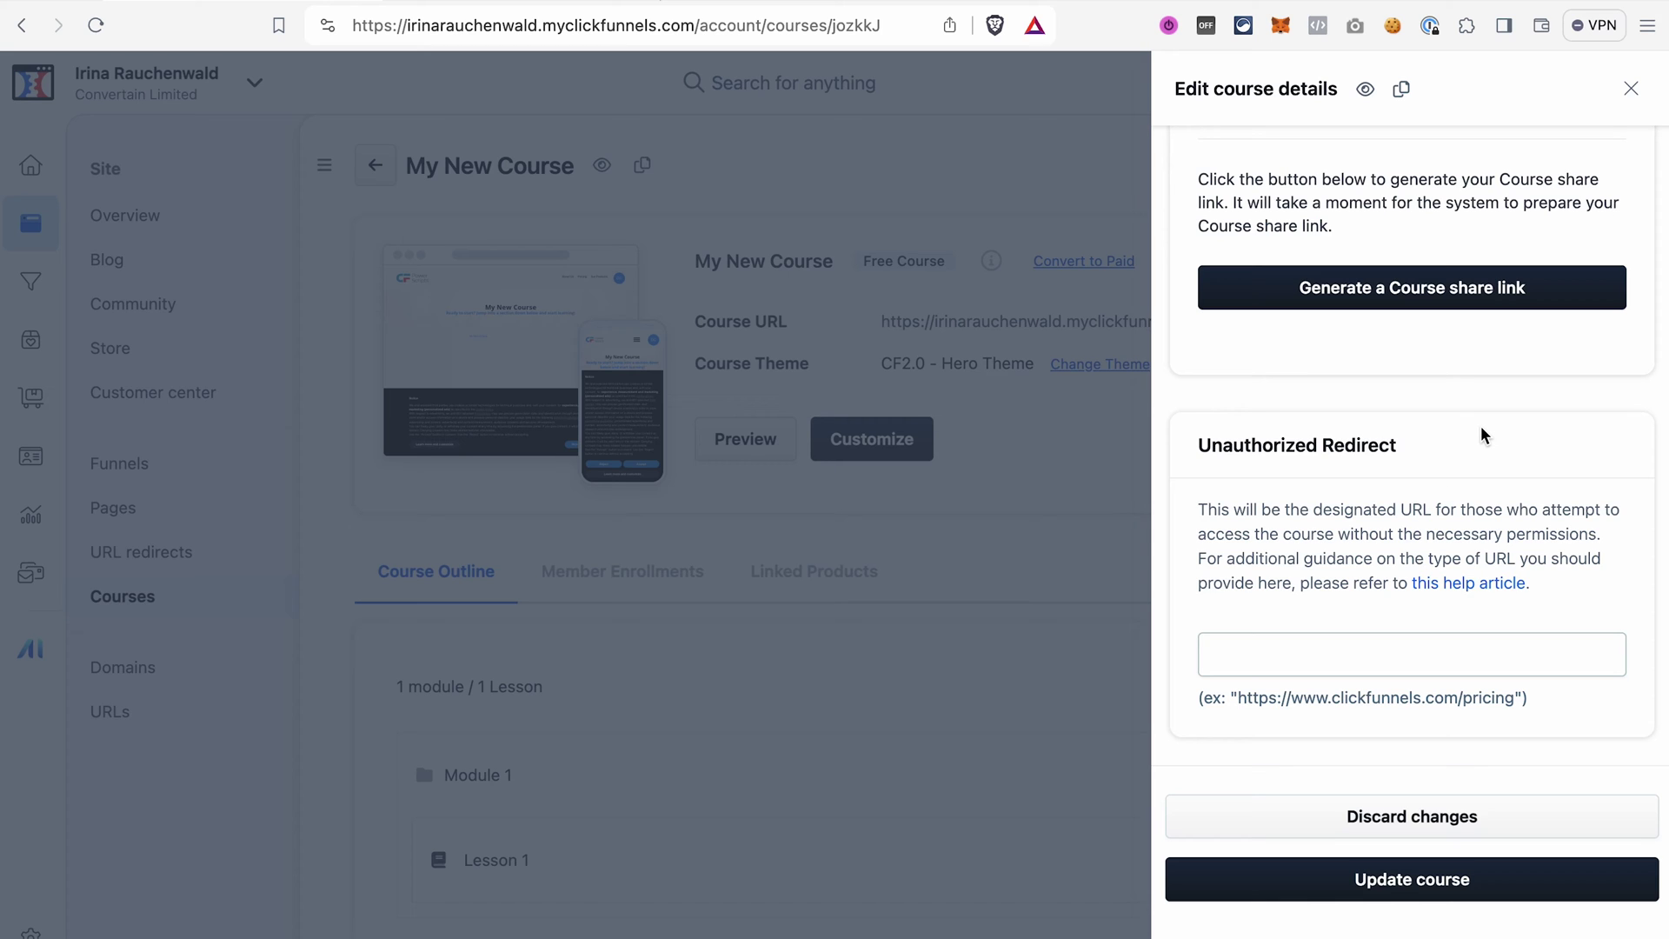
left_click(1149, 562)
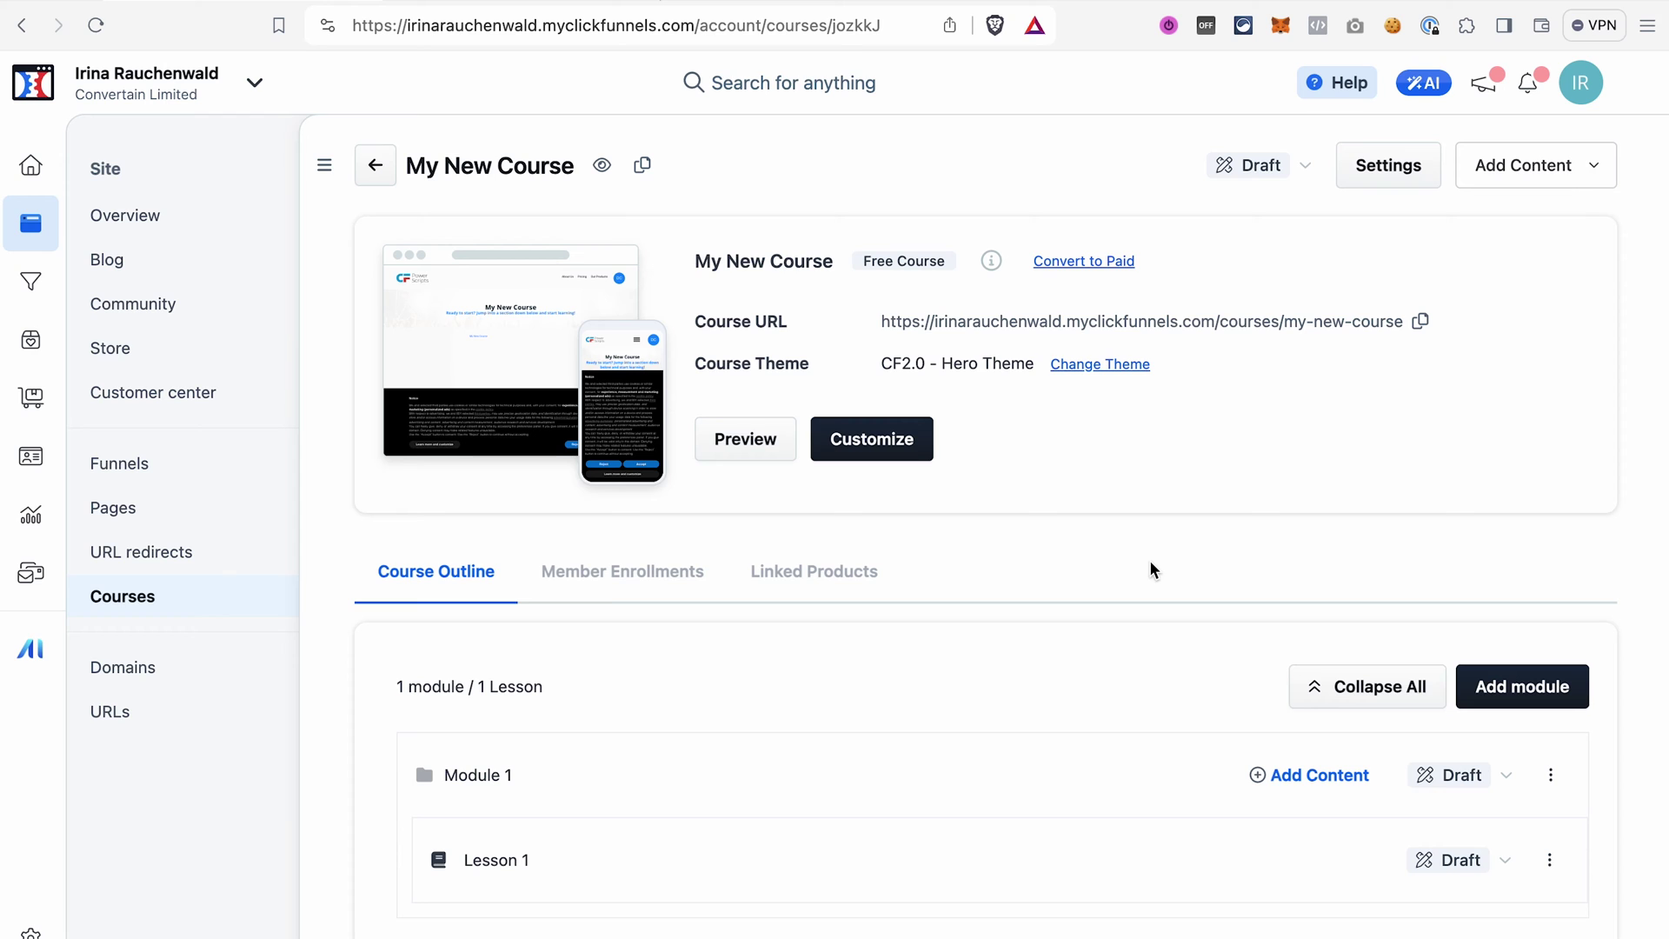
Open the course for customizing in the page editor and check its module and lesson page templates.
left_click(874, 454)
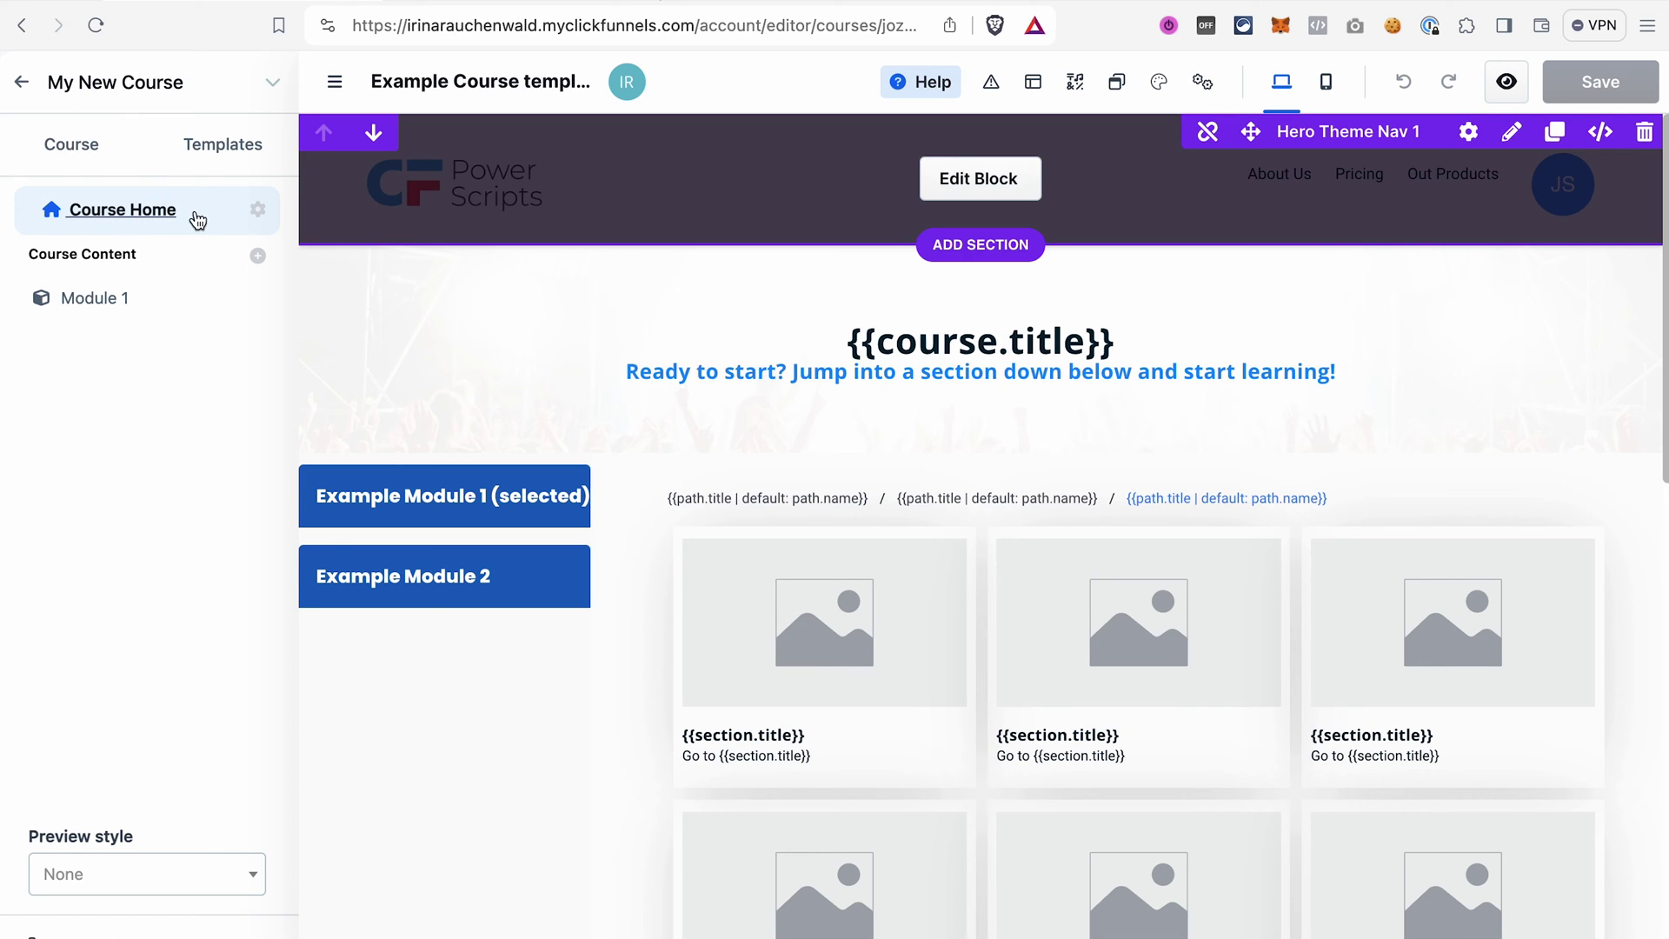
left_click(227, 154)
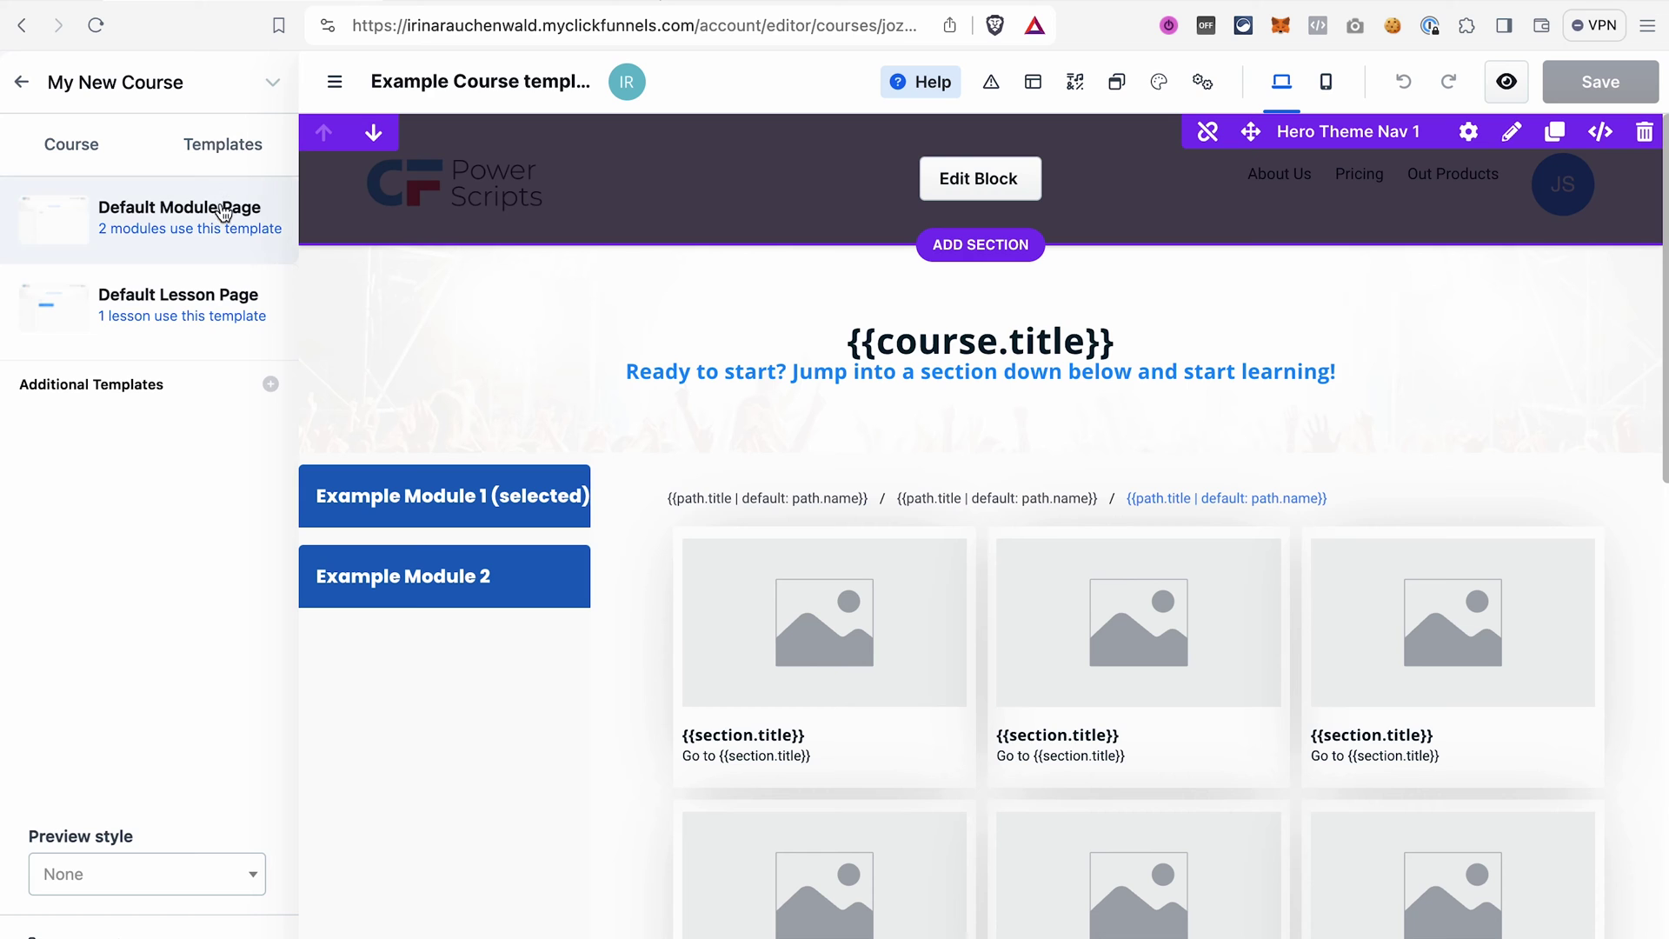
left_click(80, 156)
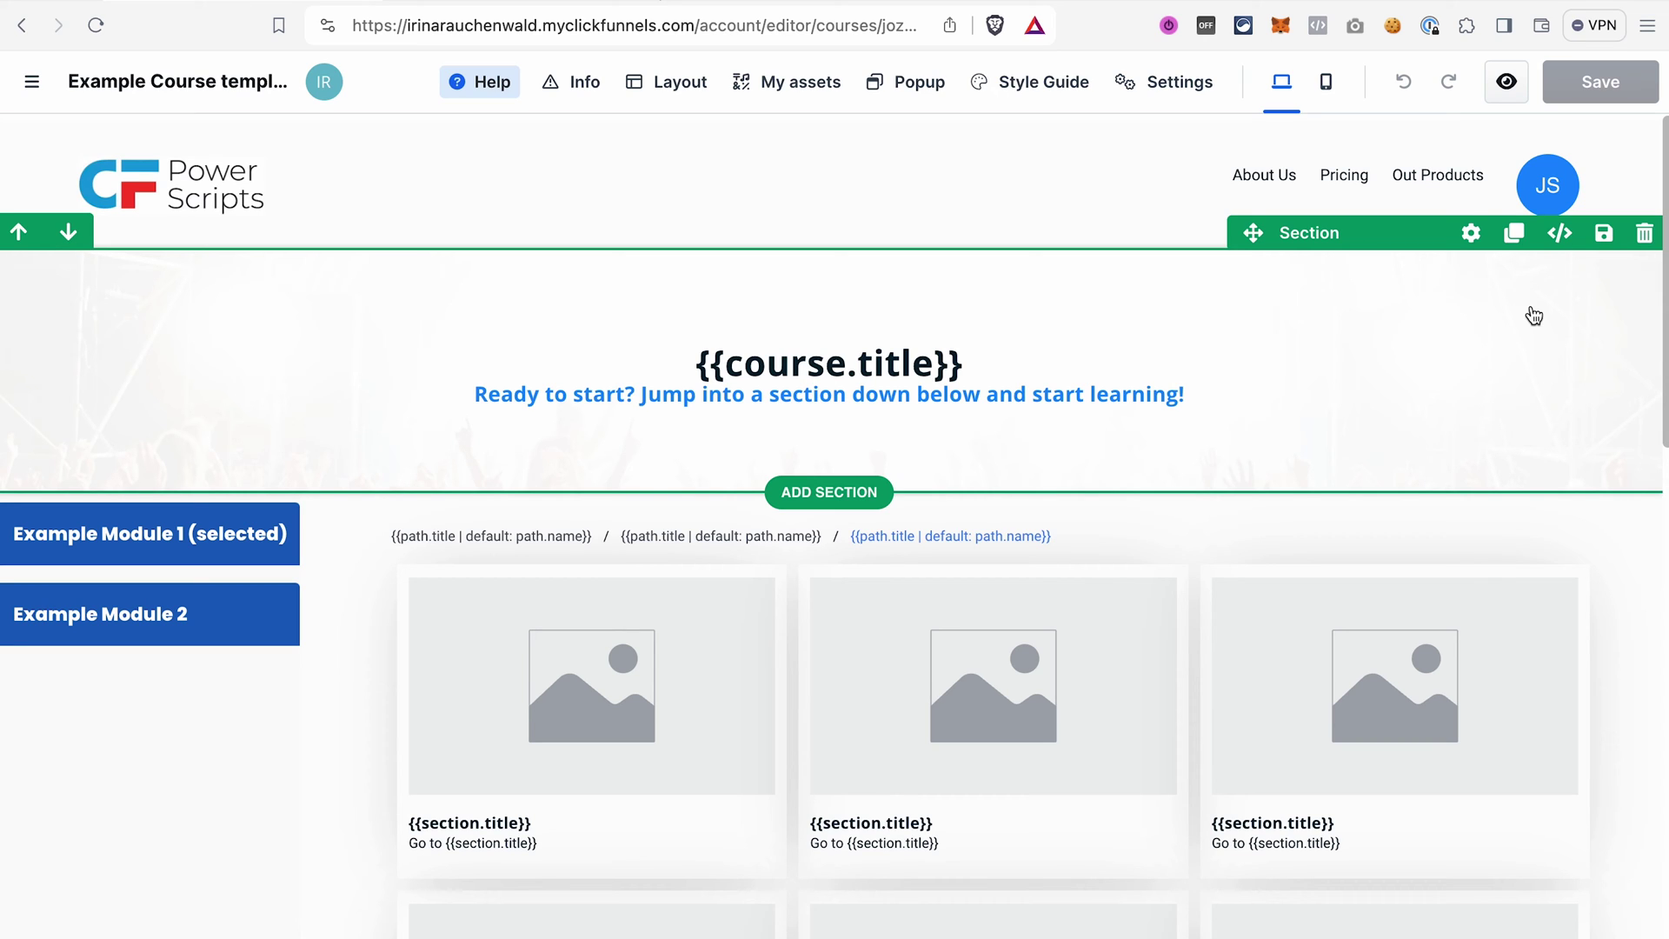
Examine the course page template's title section, breadcrumbs and module cards.
scroll(1519, 410, "down", 3)
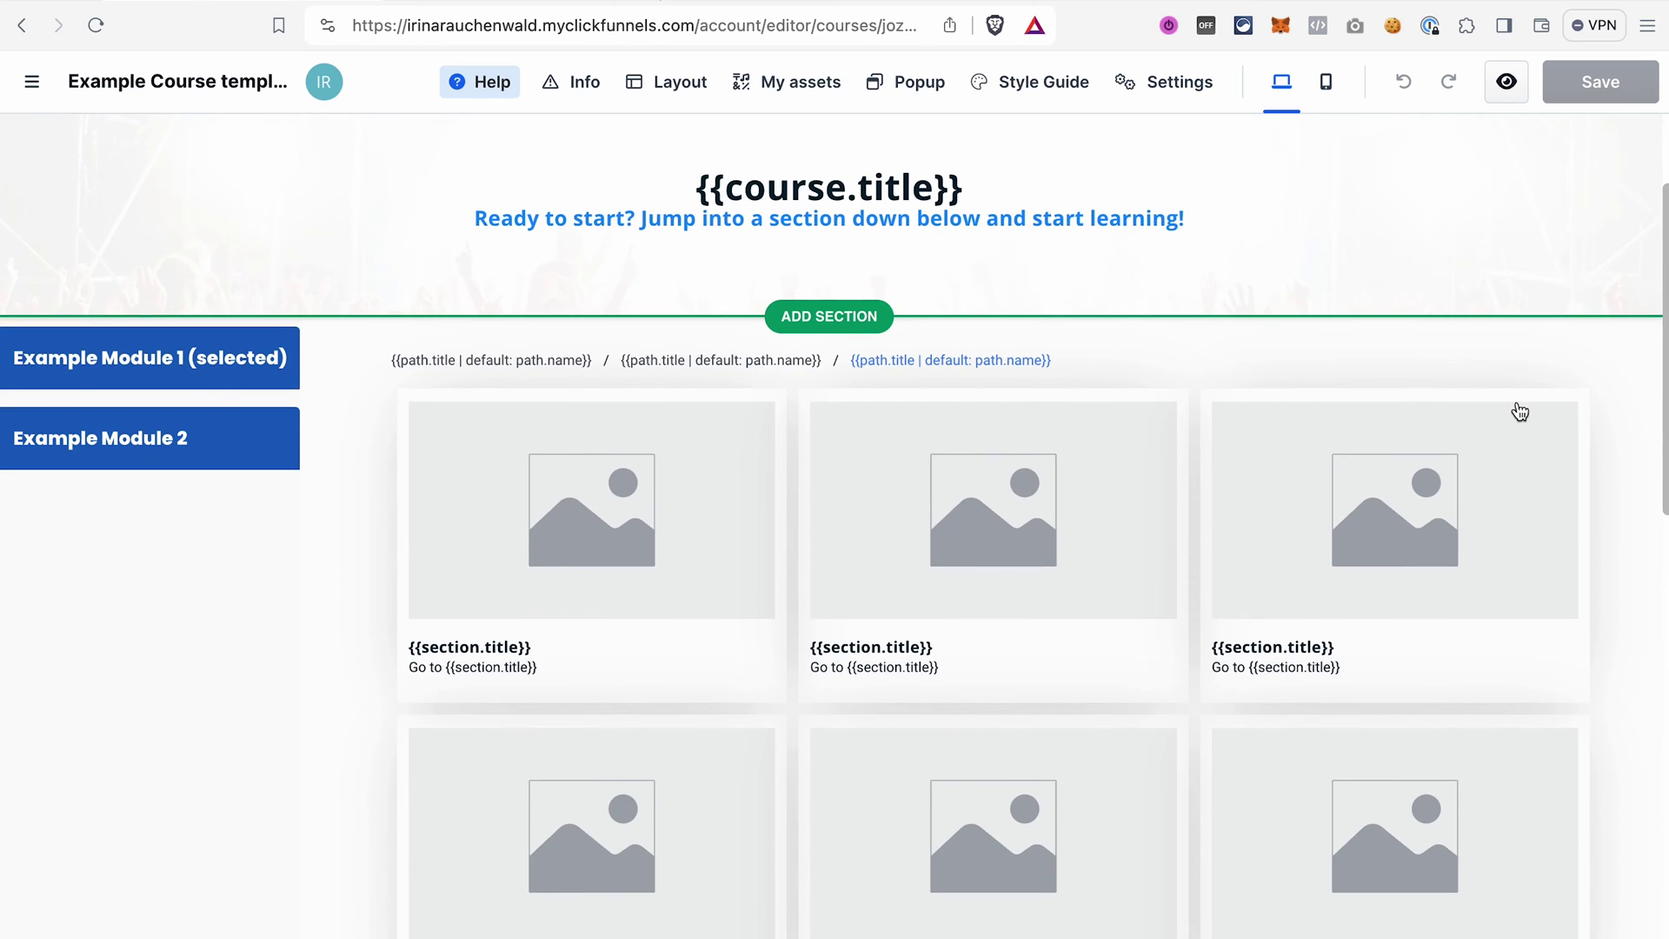
scroll(1520, 411, "up", 2)
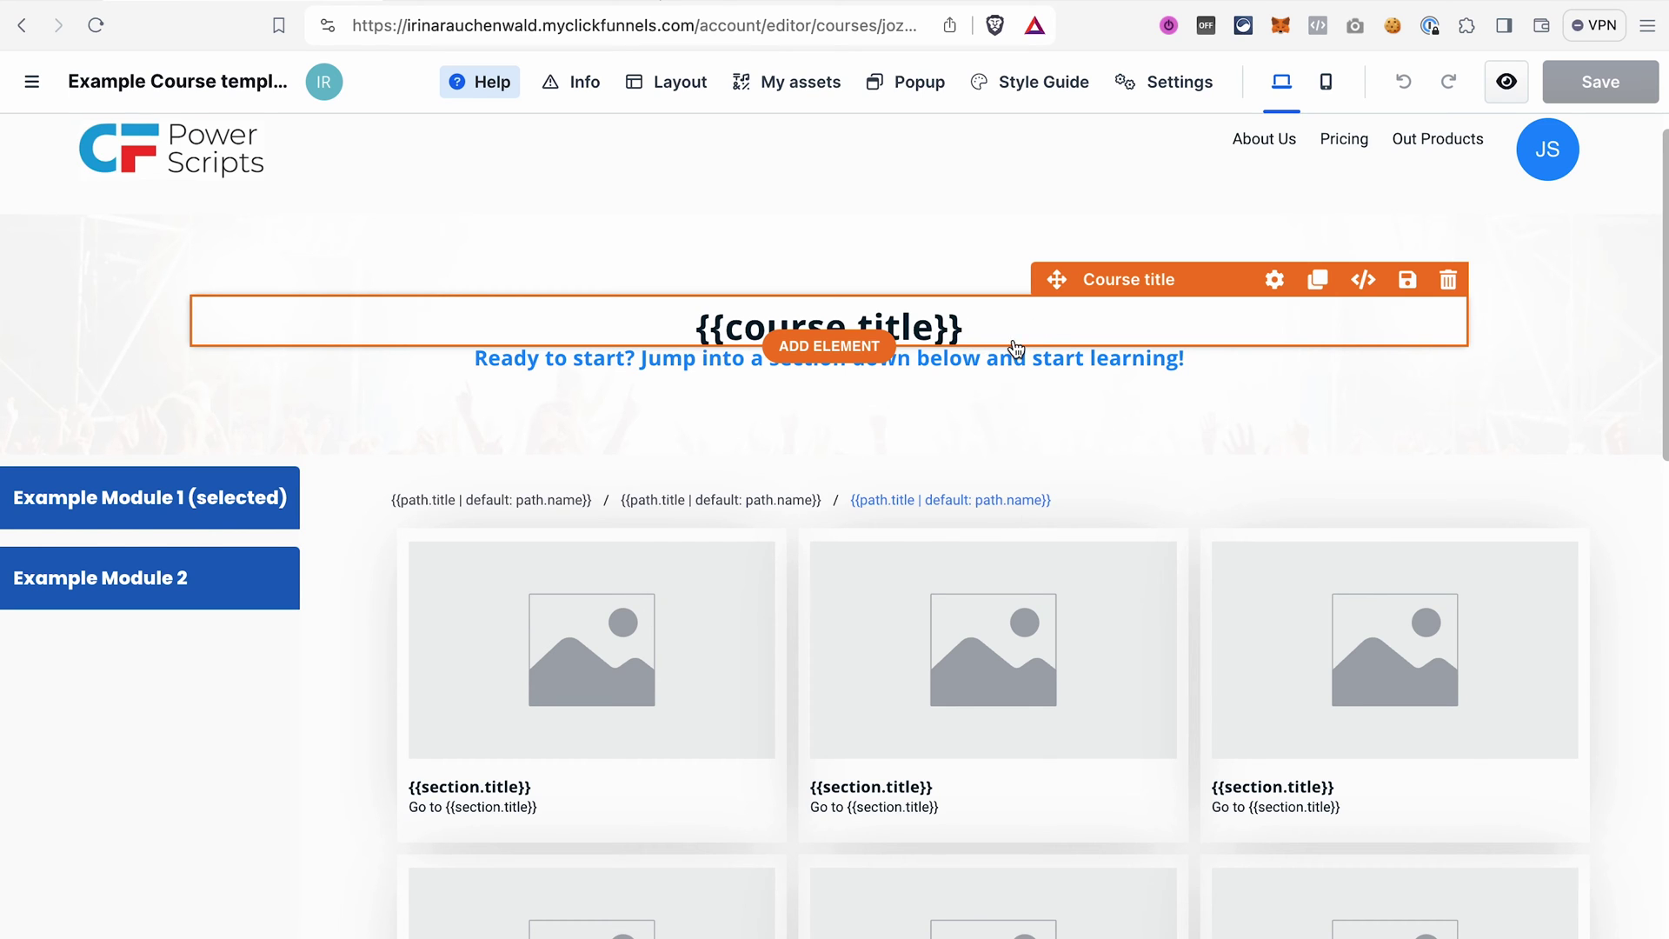
scroll(996, 339, "up", 1)
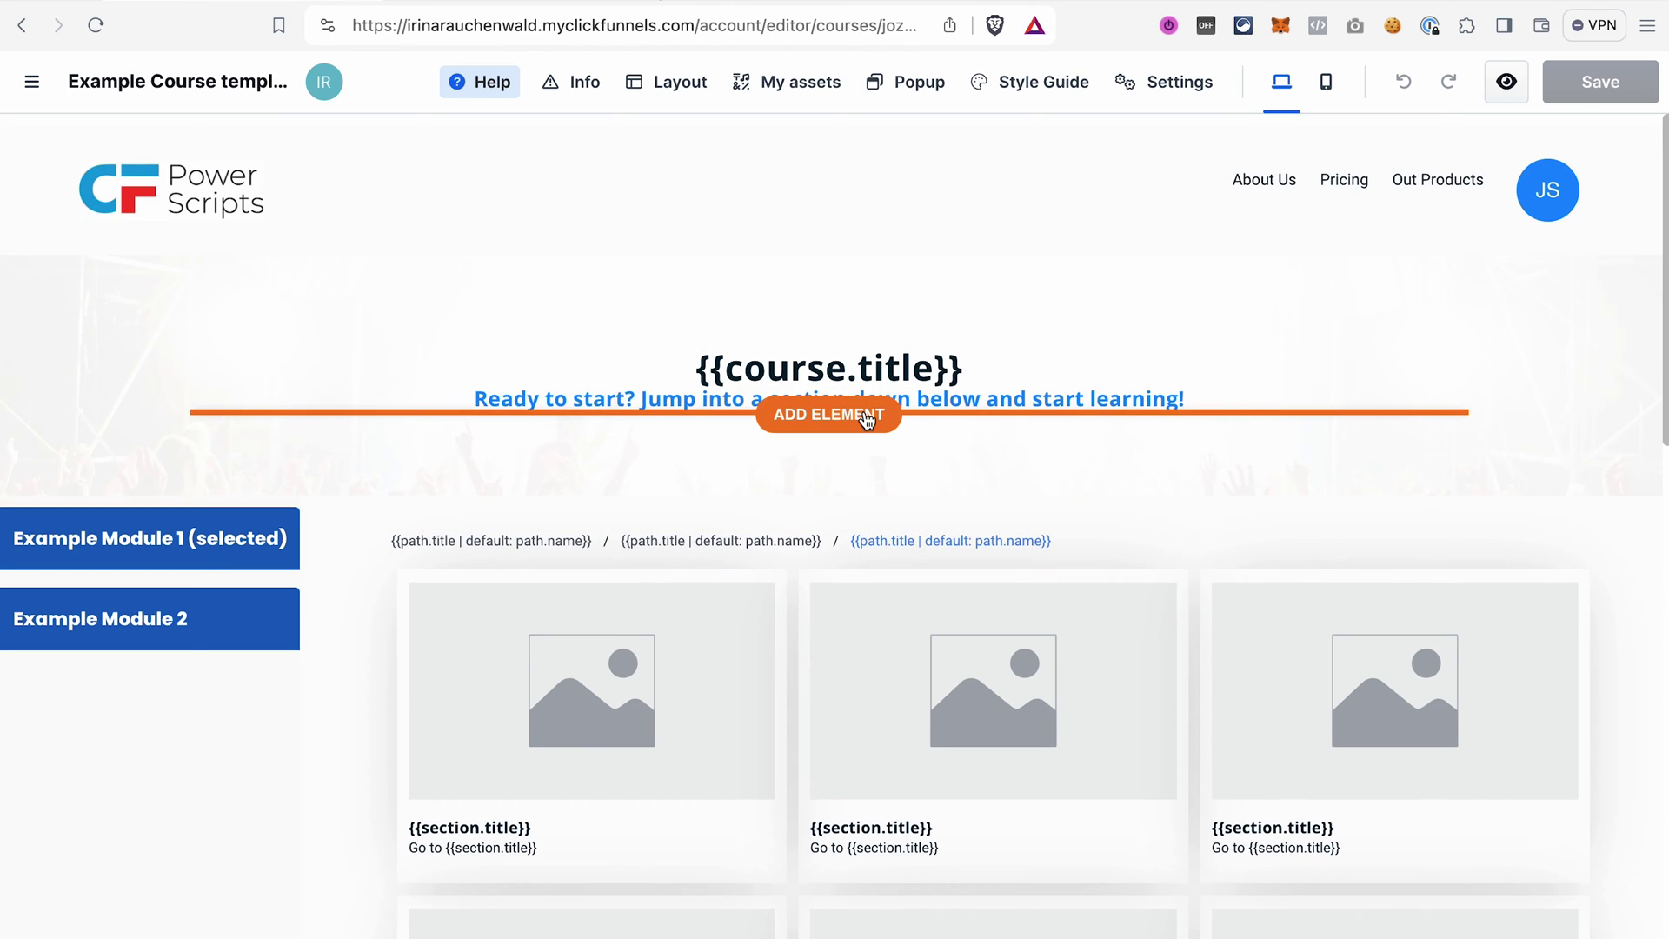
left_click(613, 545)
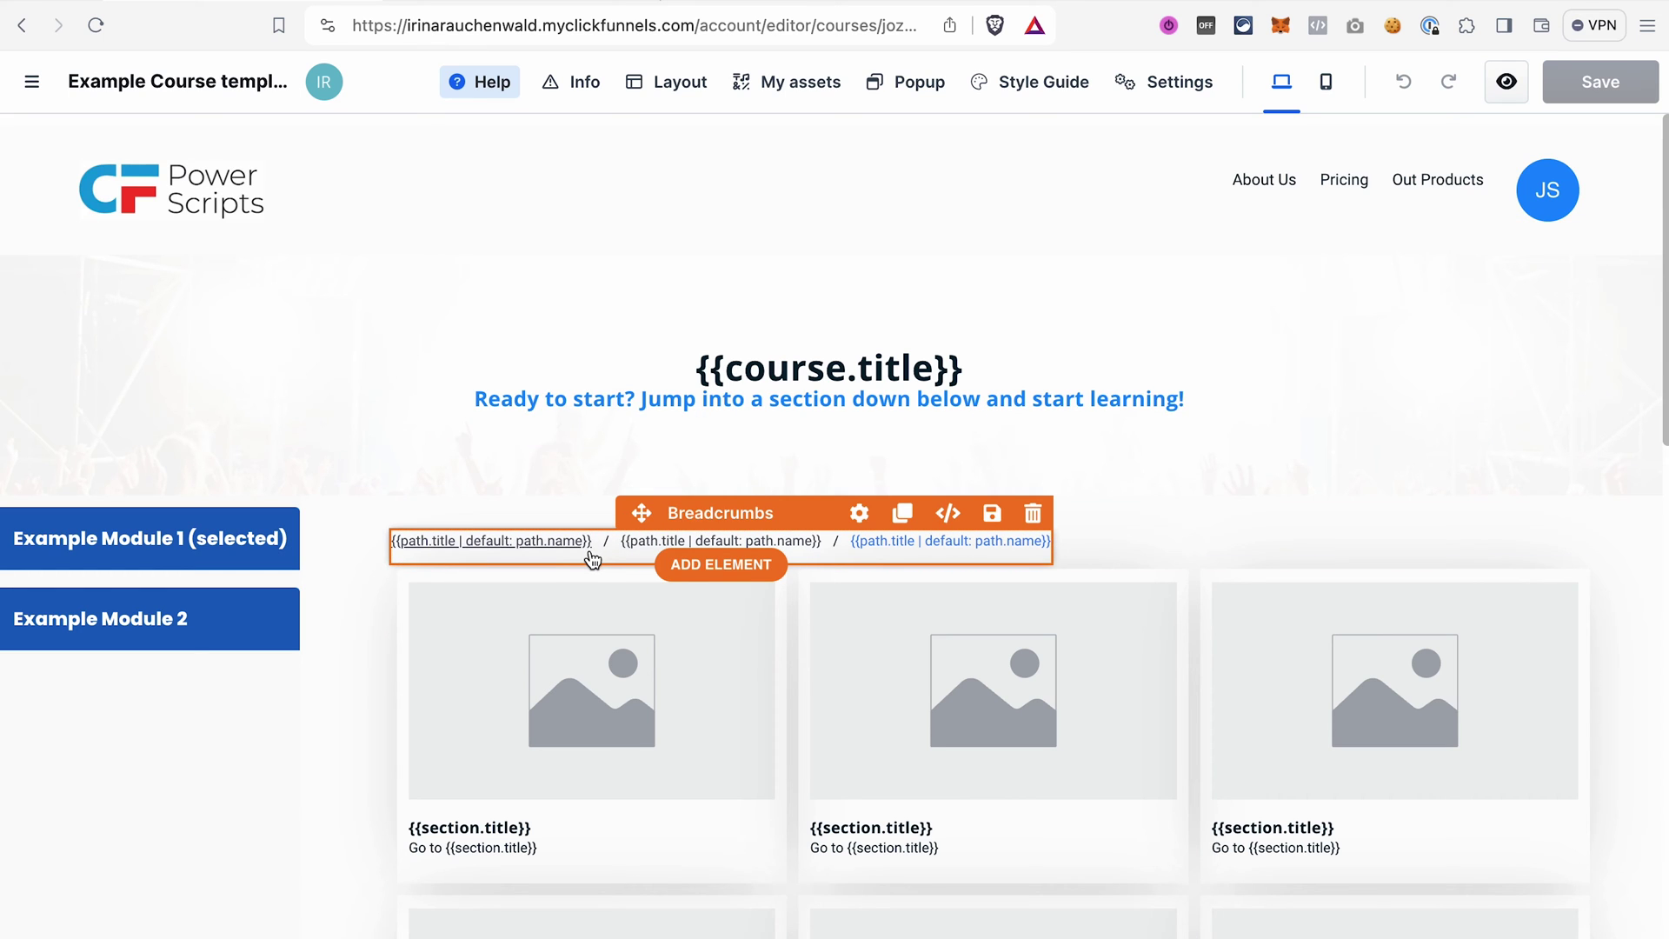
left_click(550, 830)
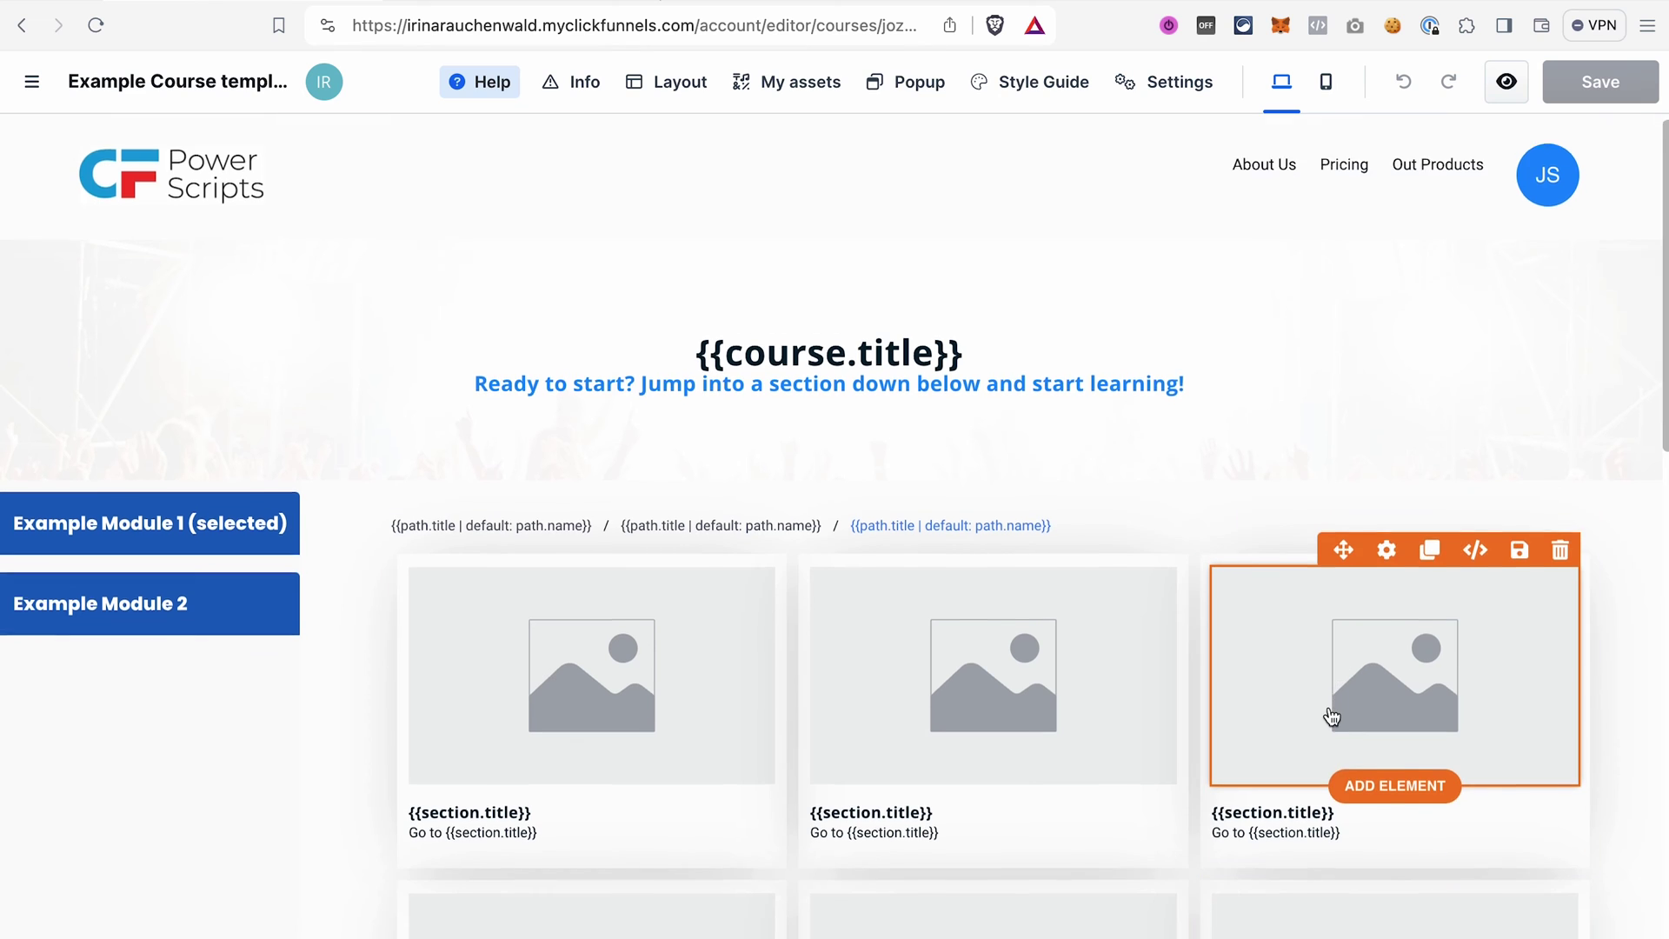
Try deleting the image element from the module cards, and undo the deletion.
scroll(1334, 712, "down", 2)
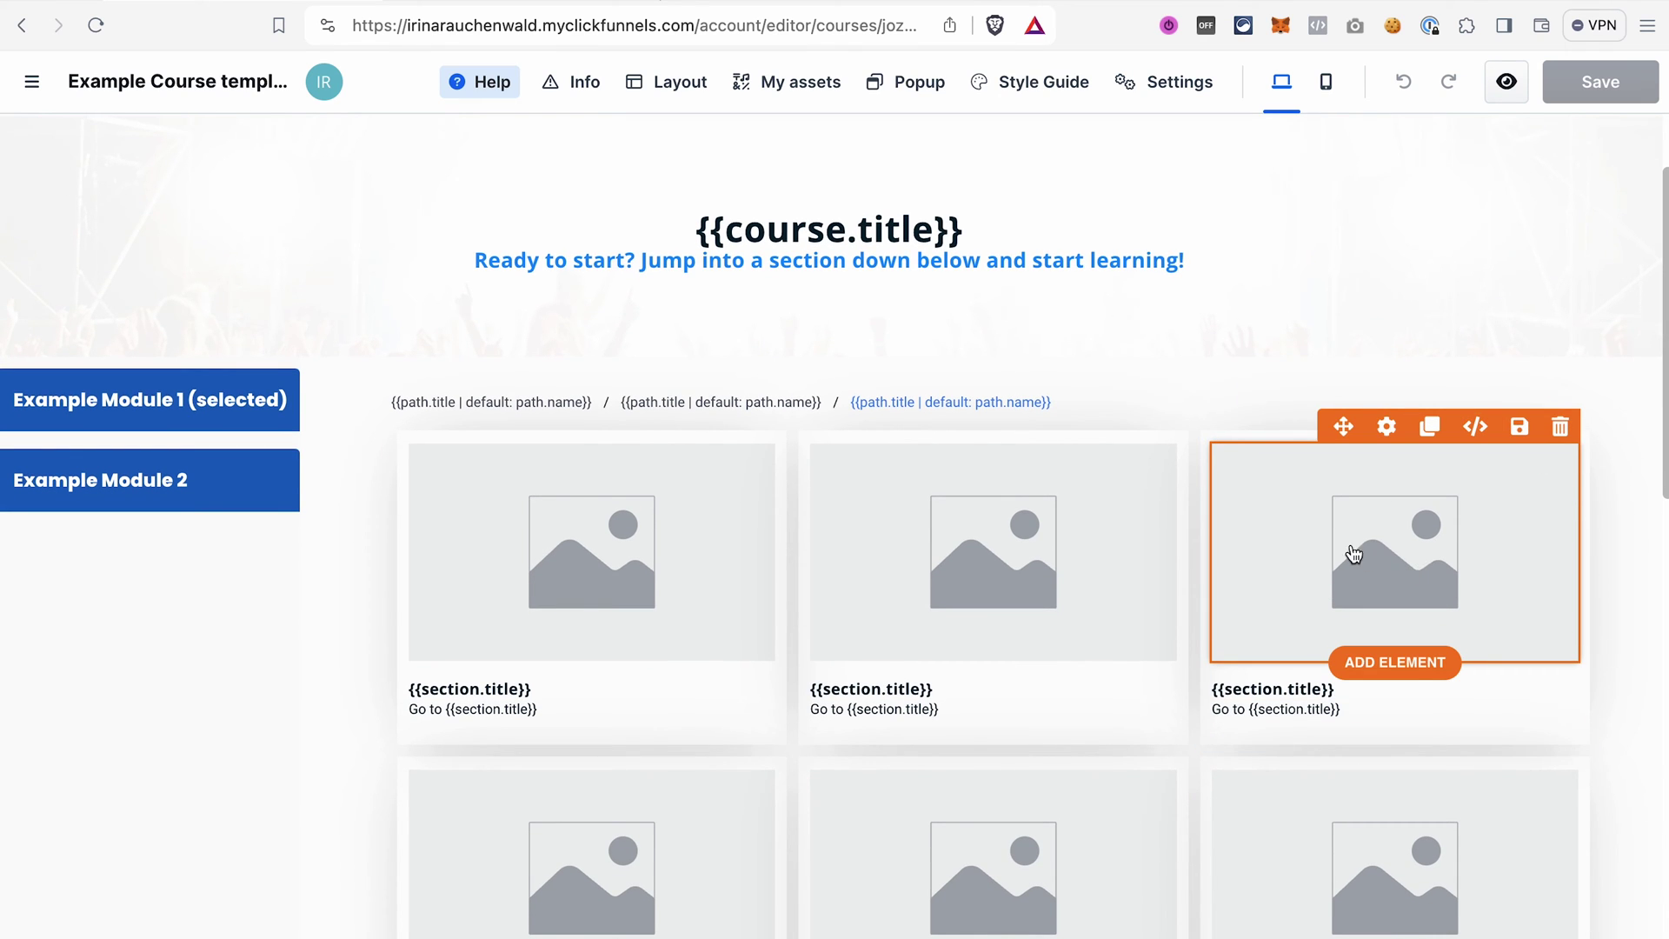
left_click(1561, 436)
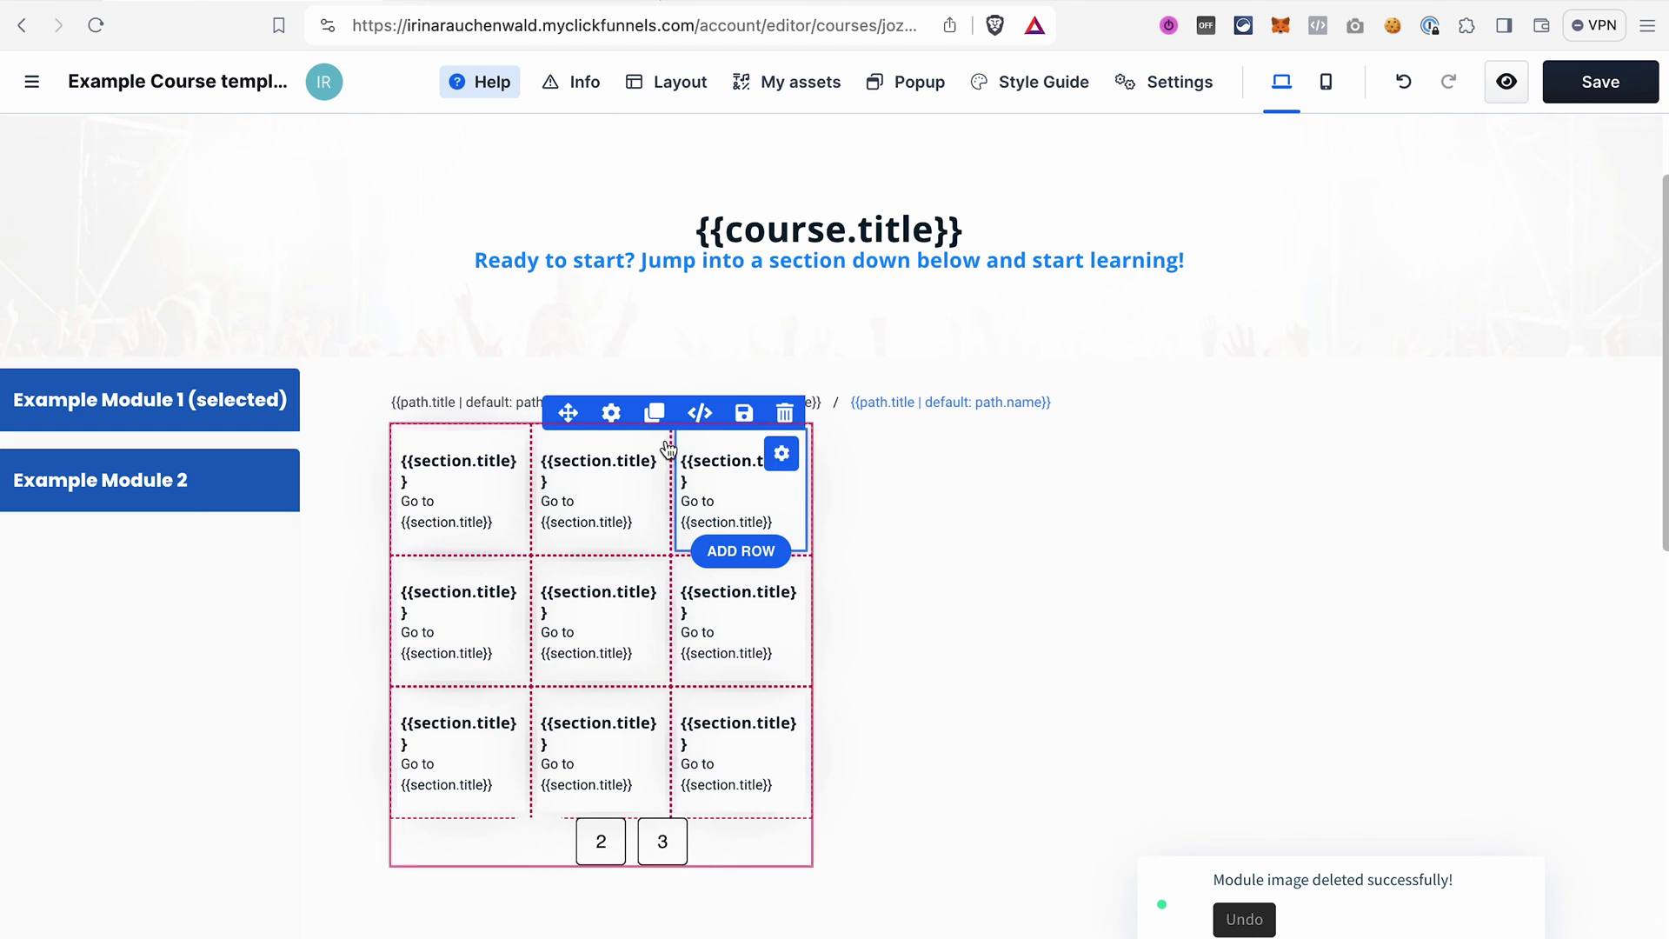
key("super+z")
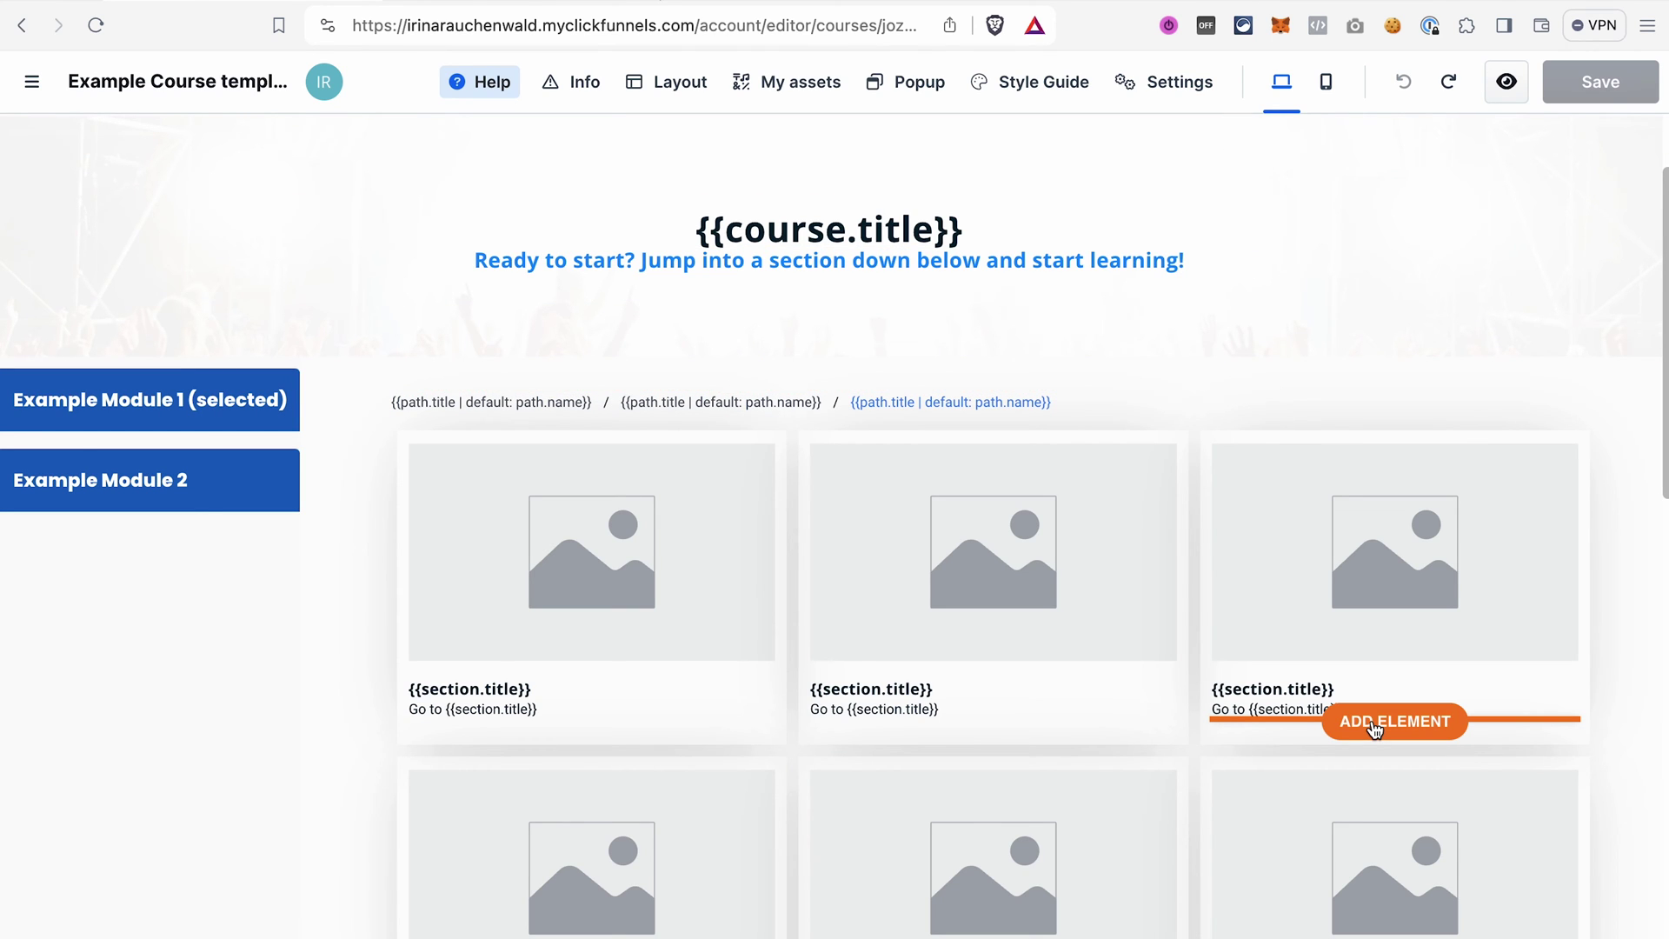
Try adding a button element below the link in the module cards, and undo the addition.
left_click(1374, 727)
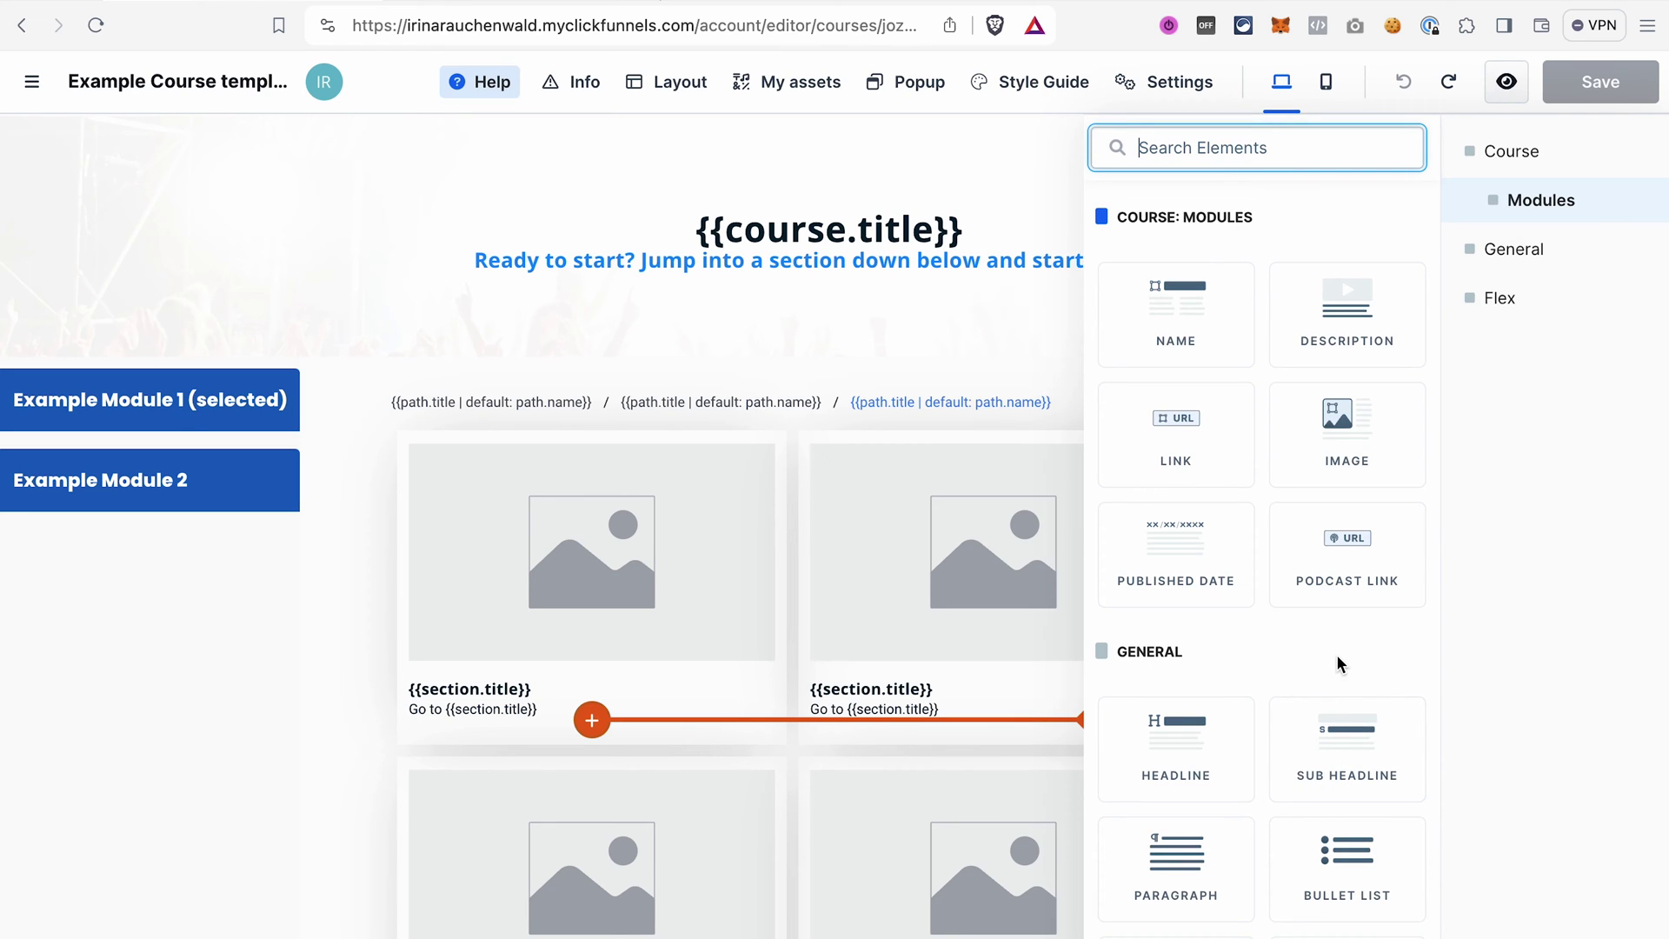
type("but")
mouse_move(1169, 322)
left_mouse_down()
mouse_move(1166, 346)
mouse_move(1167, 332)
left_mouse_up()
left_click(1058, 745)
scroll(1069, 758, "down", 5)
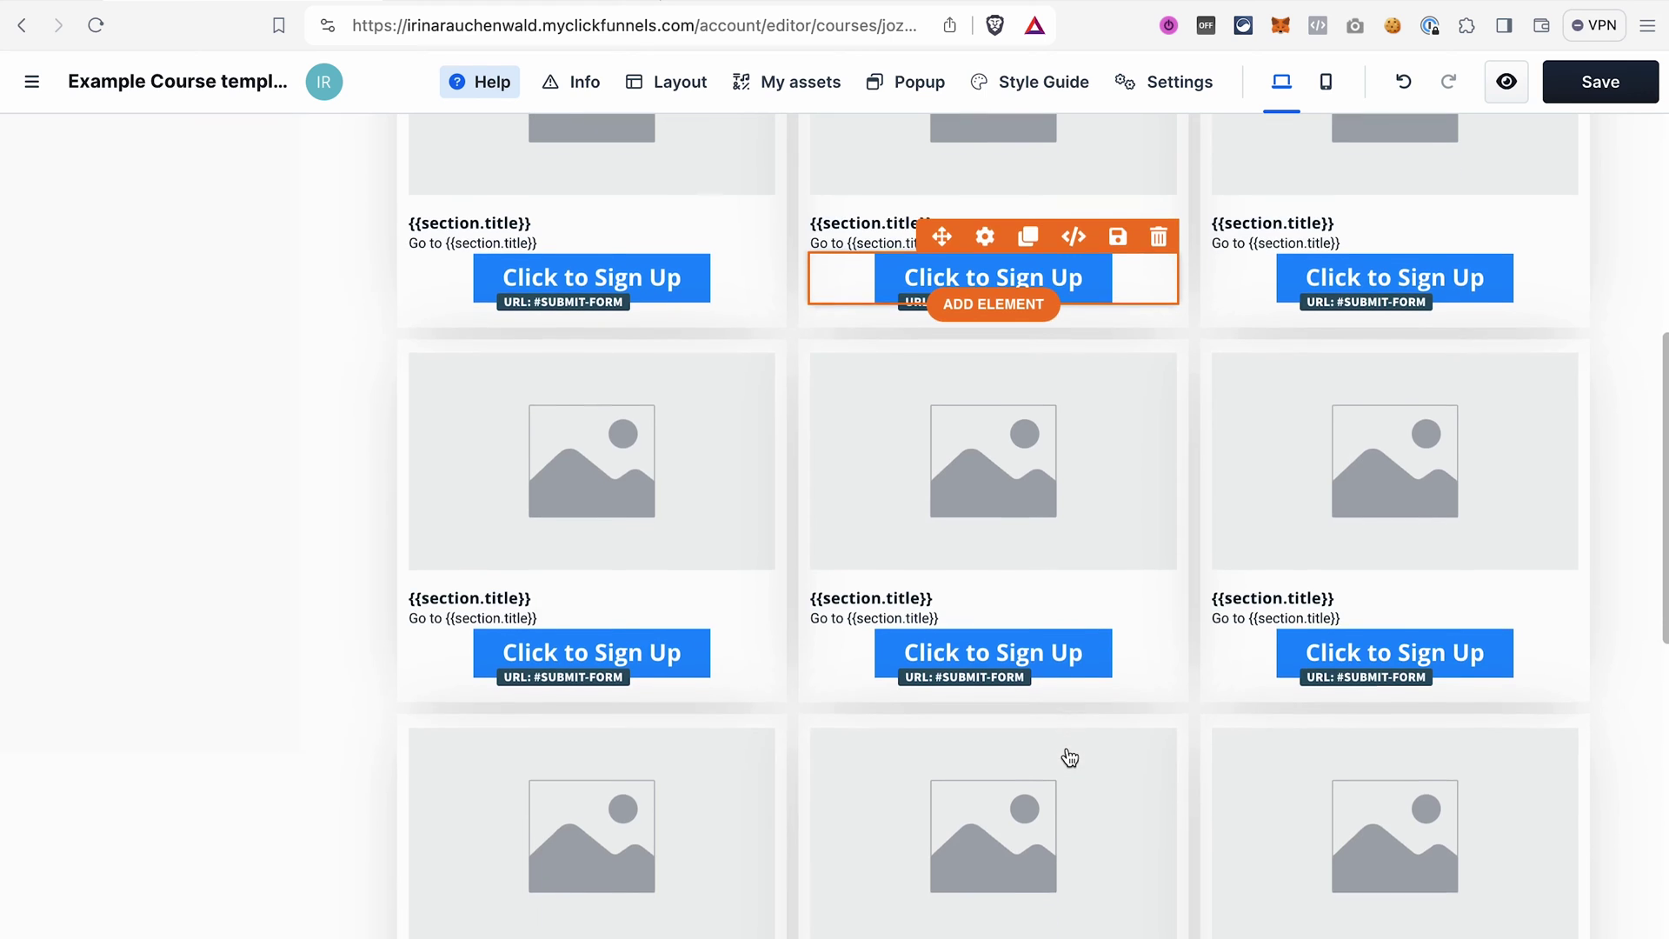
key("ctrl+z")
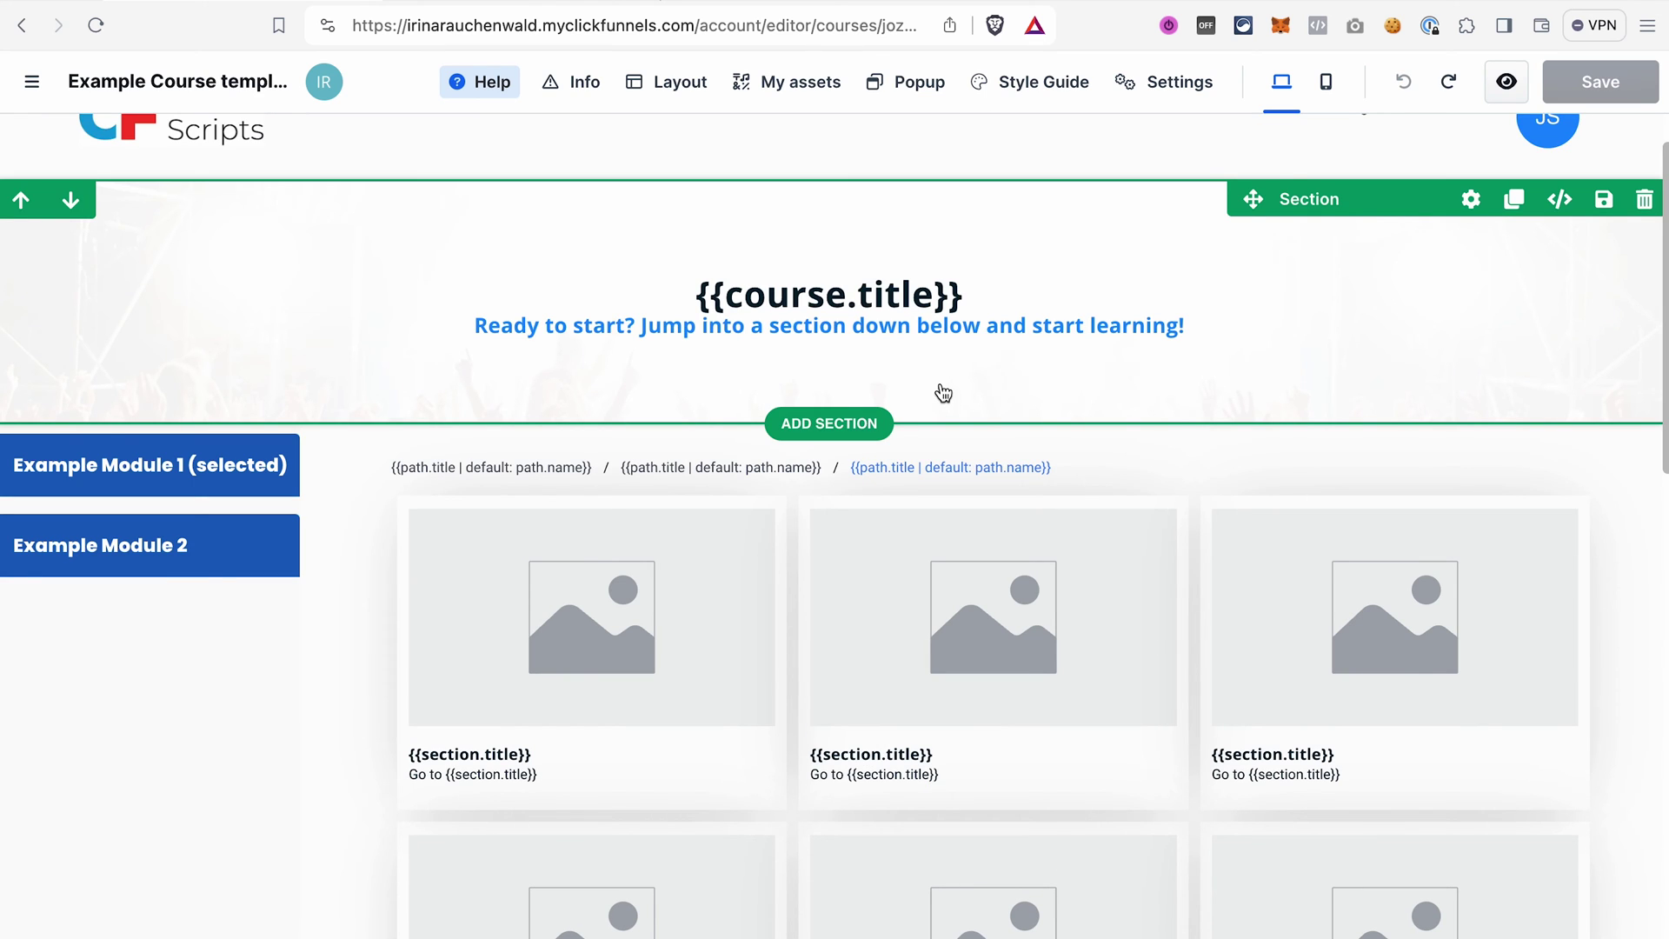
Add the course Published Date element below the "Ready to start?" line in the title section.
left_click(854, 346)
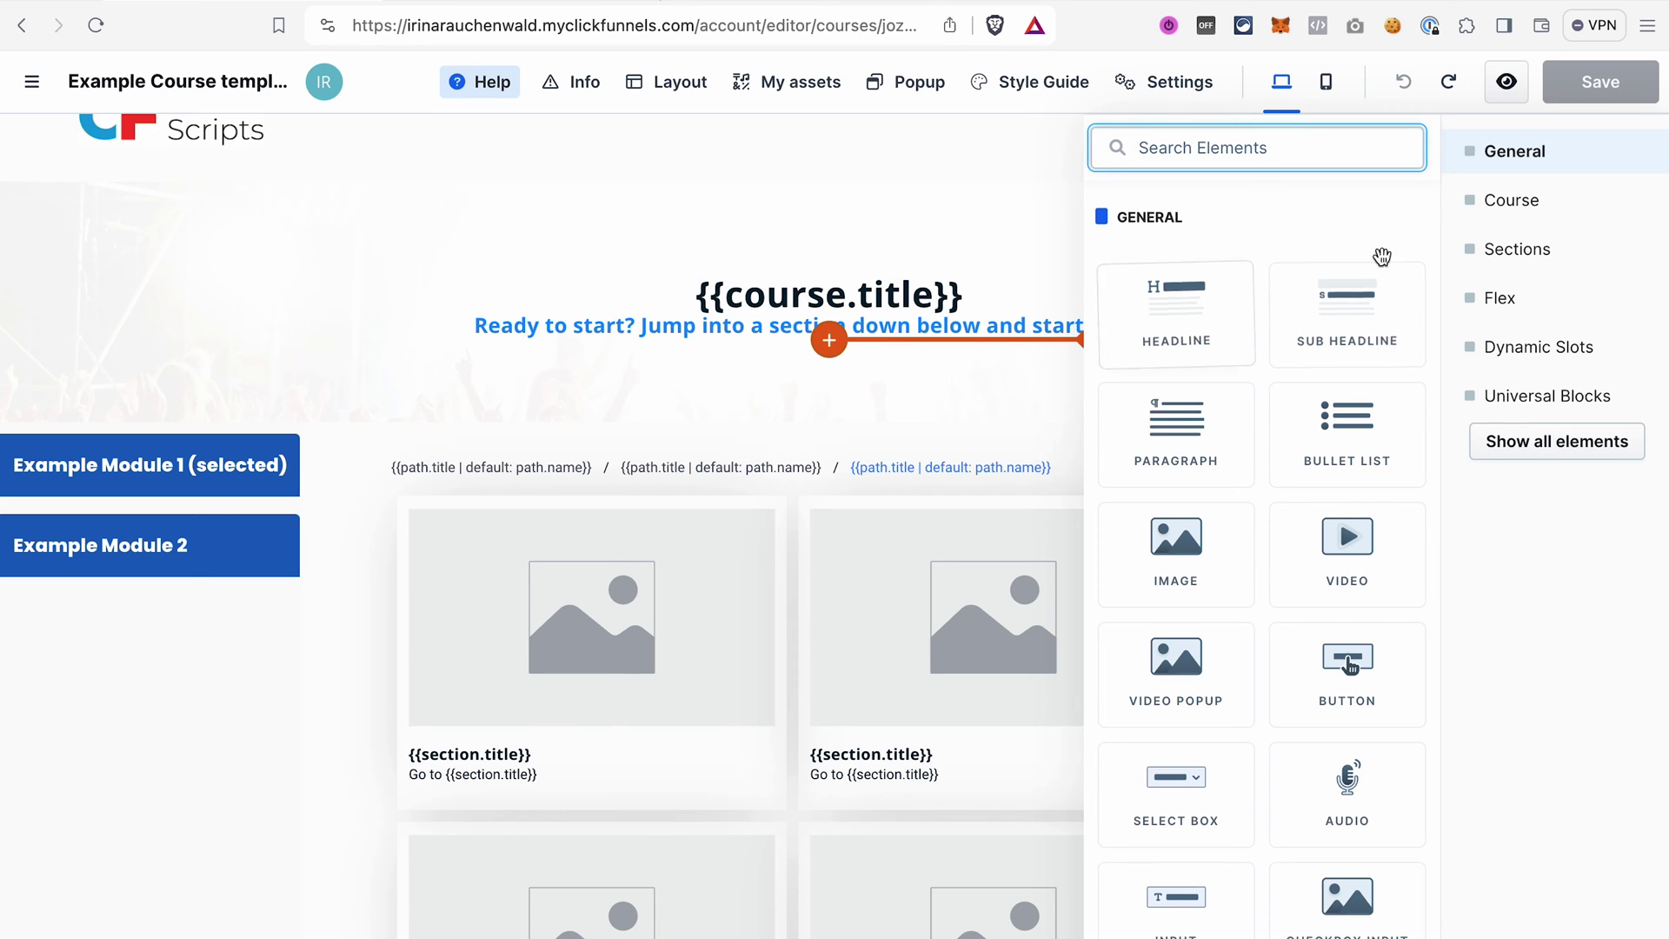
left_click(1563, 212)
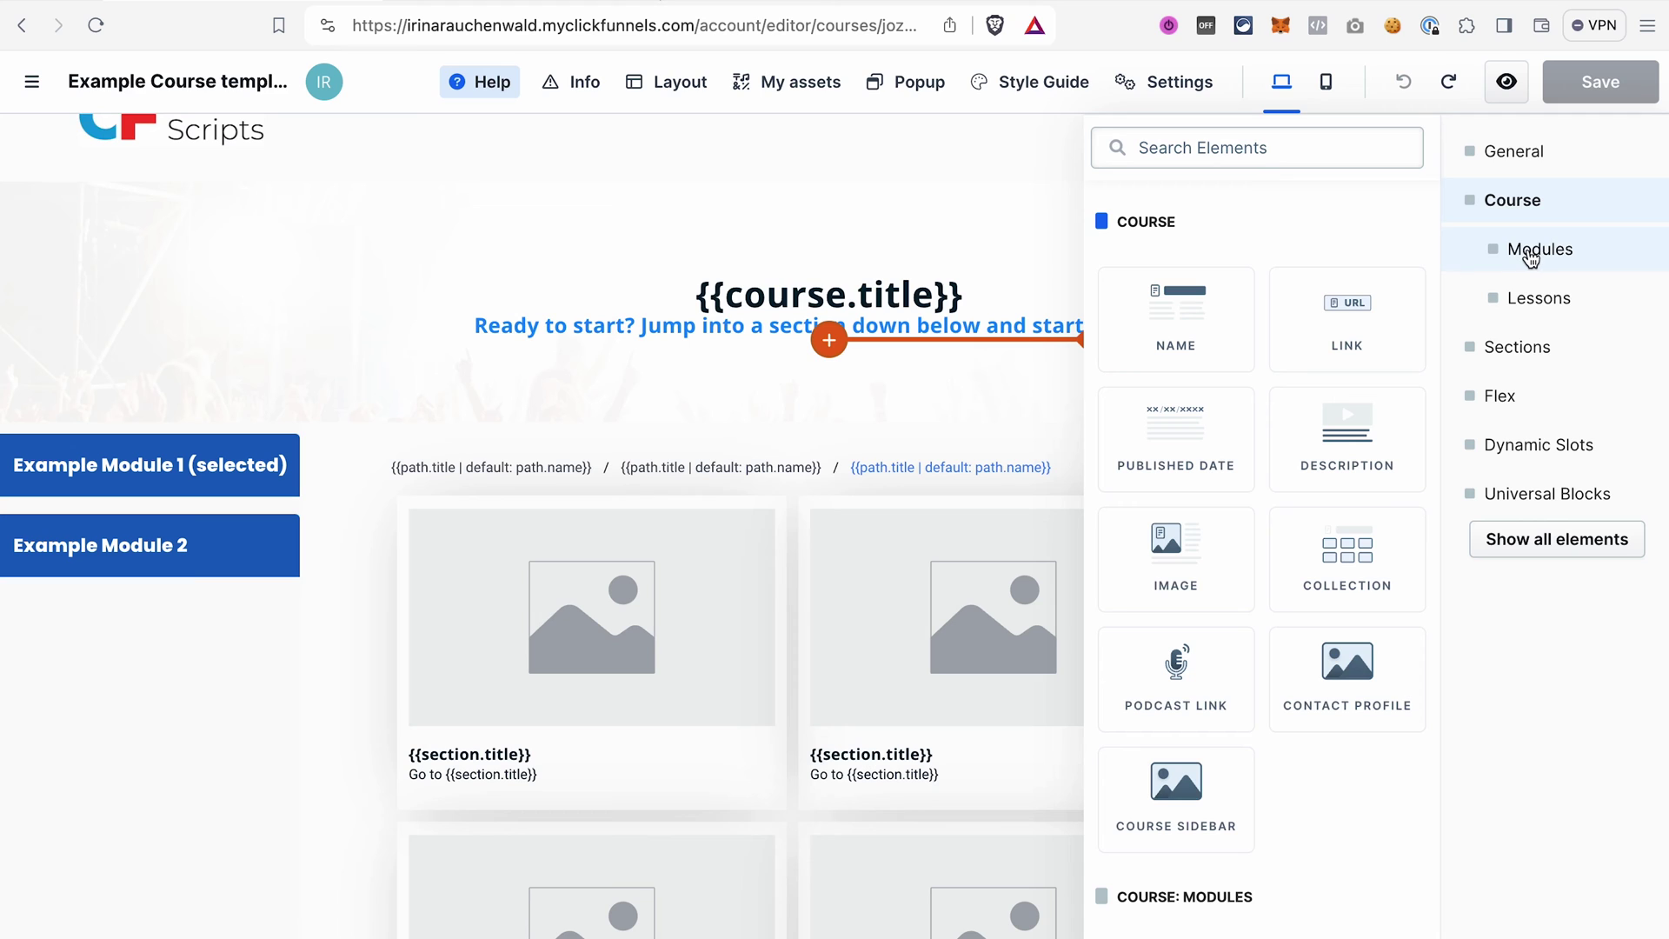
left_click_drag(1198, 430, 850, 353)
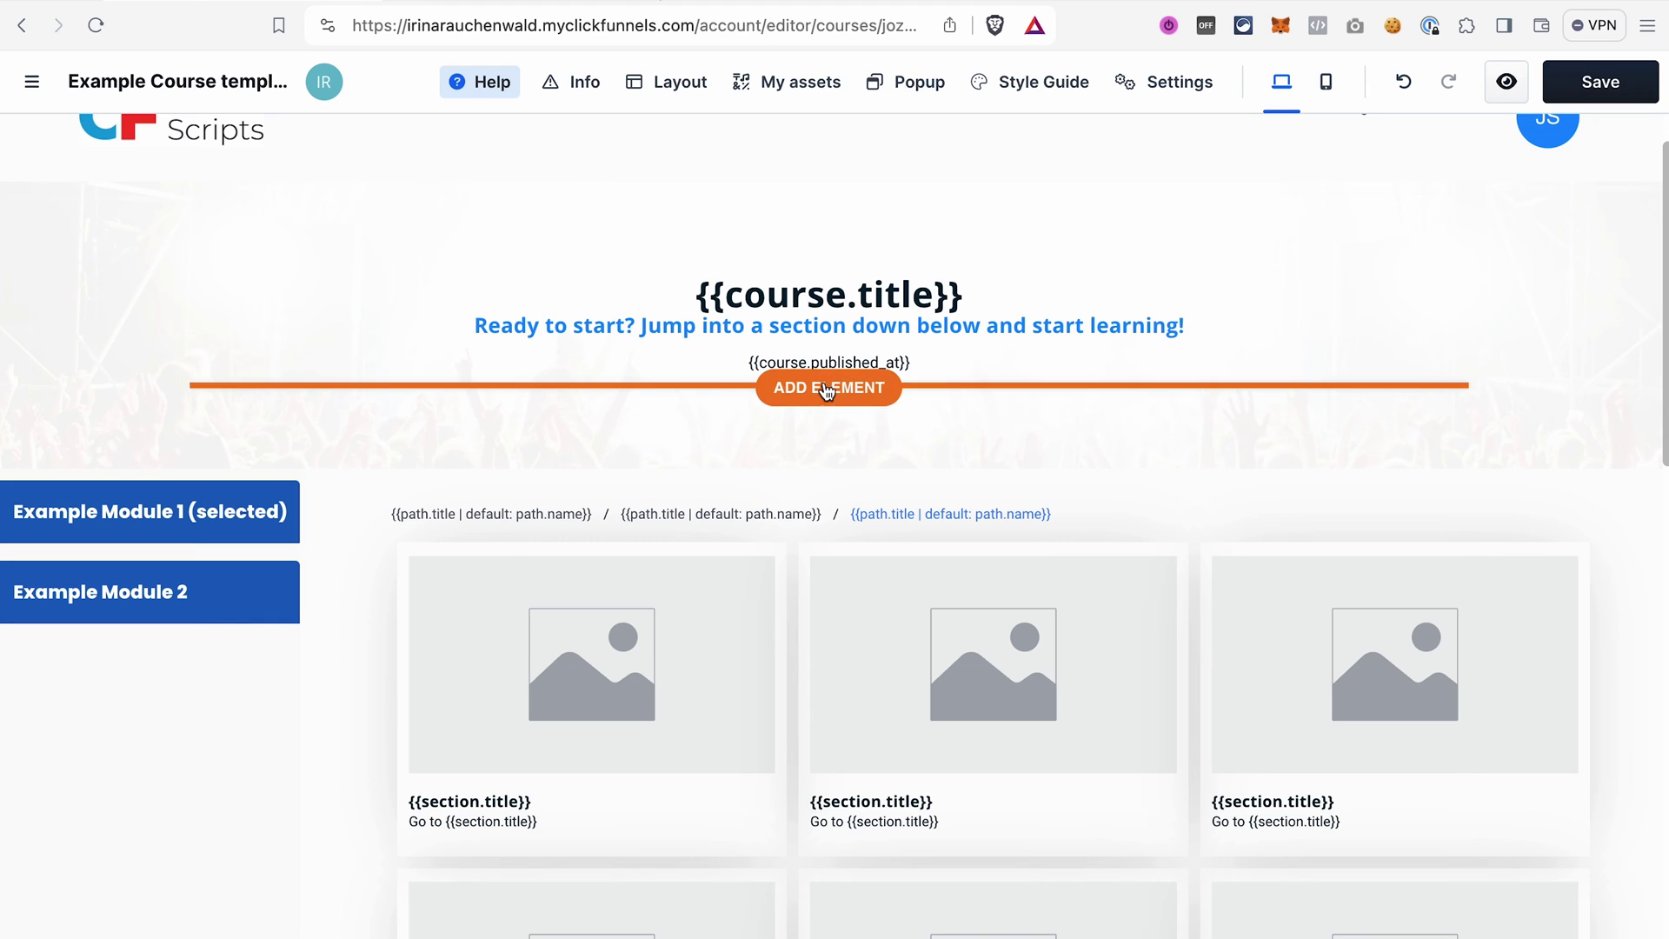
Search the page elements for "side" below the published date in the title section, without adding one.
left_click(826, 389)
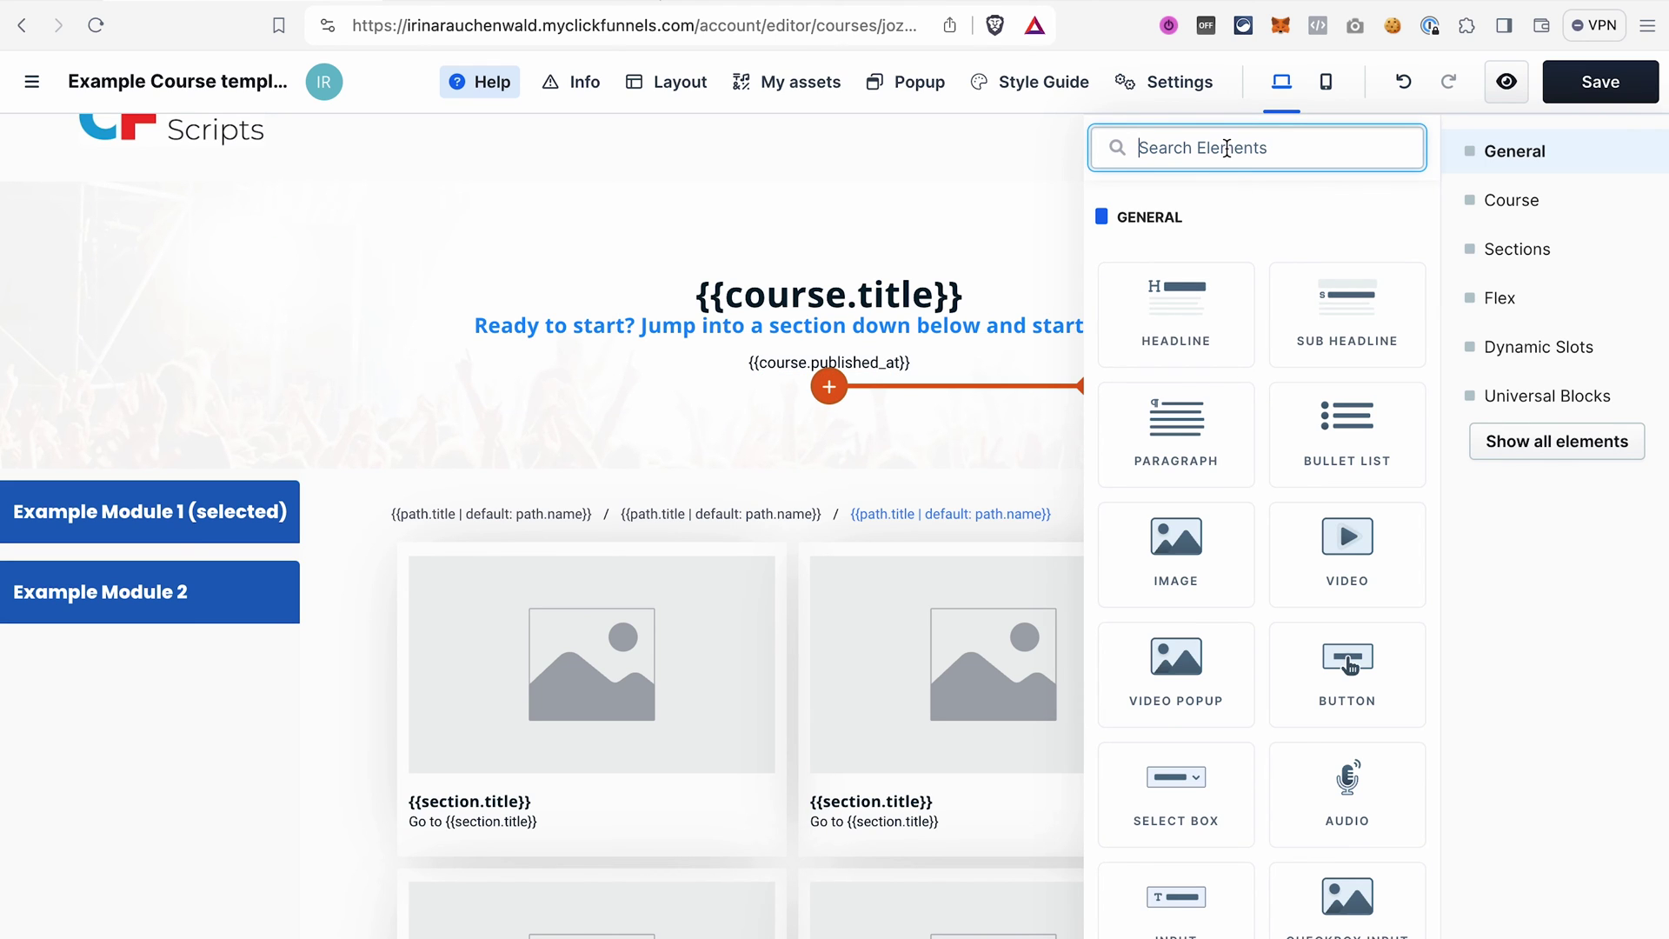
type("side")
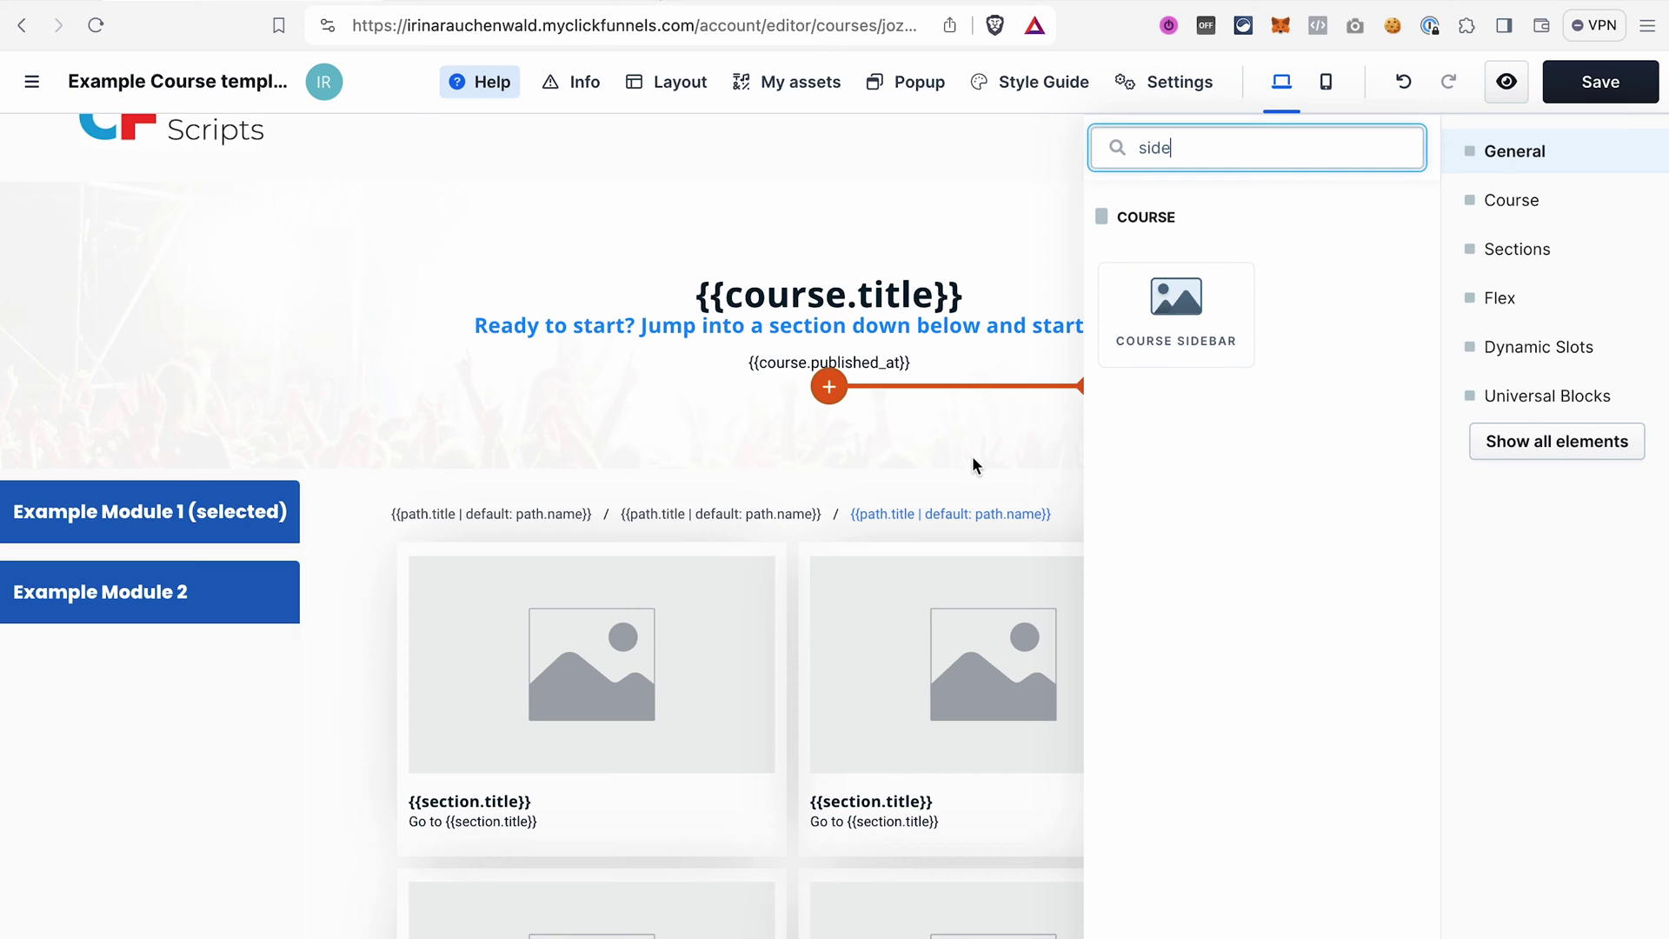
left_click(946, 420)
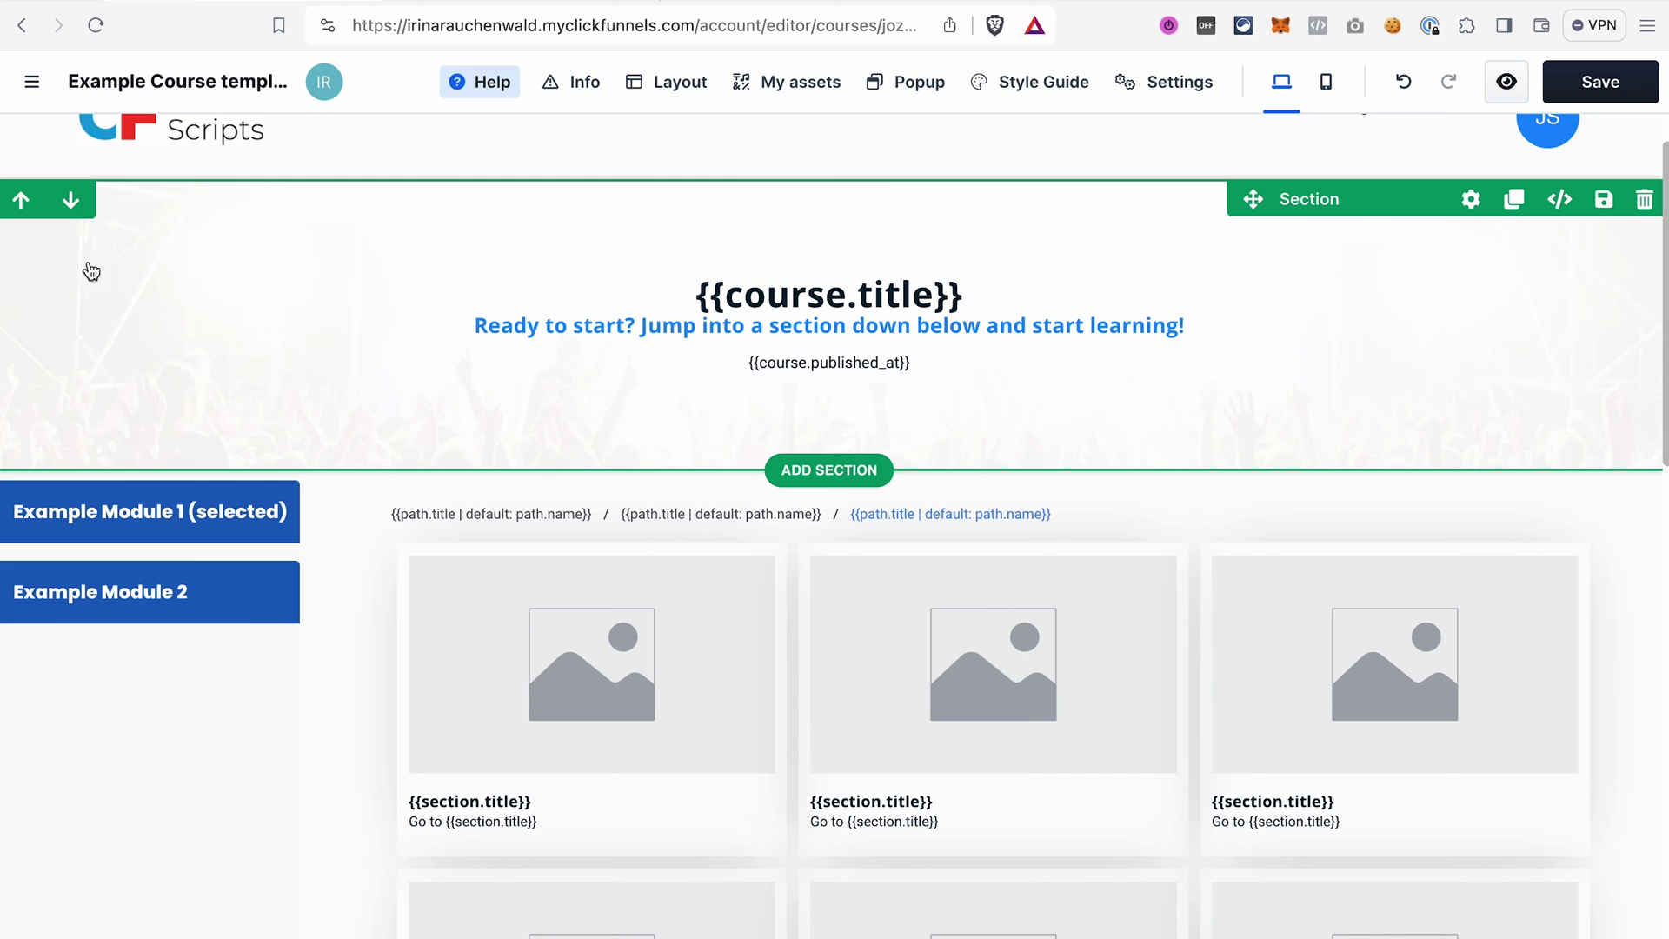
Switch to the Default Module Page template, discarding the unsaved course page changes, and examine its lesson cards and pagination.
left_click(35, 91)
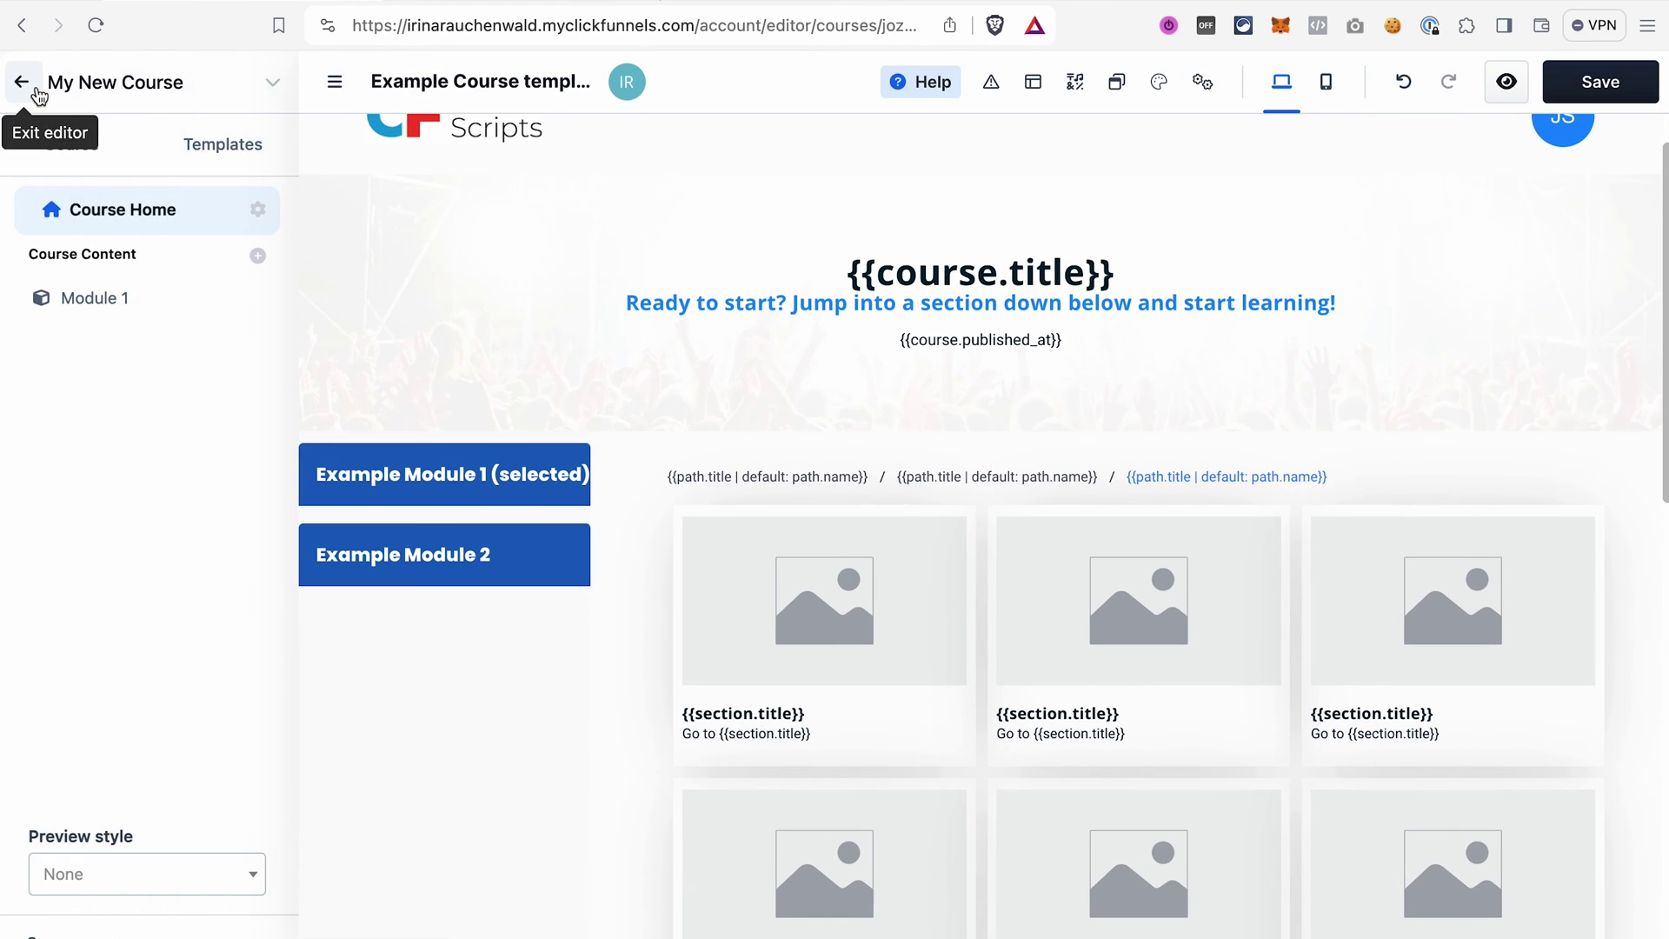
left_click(247, 156)
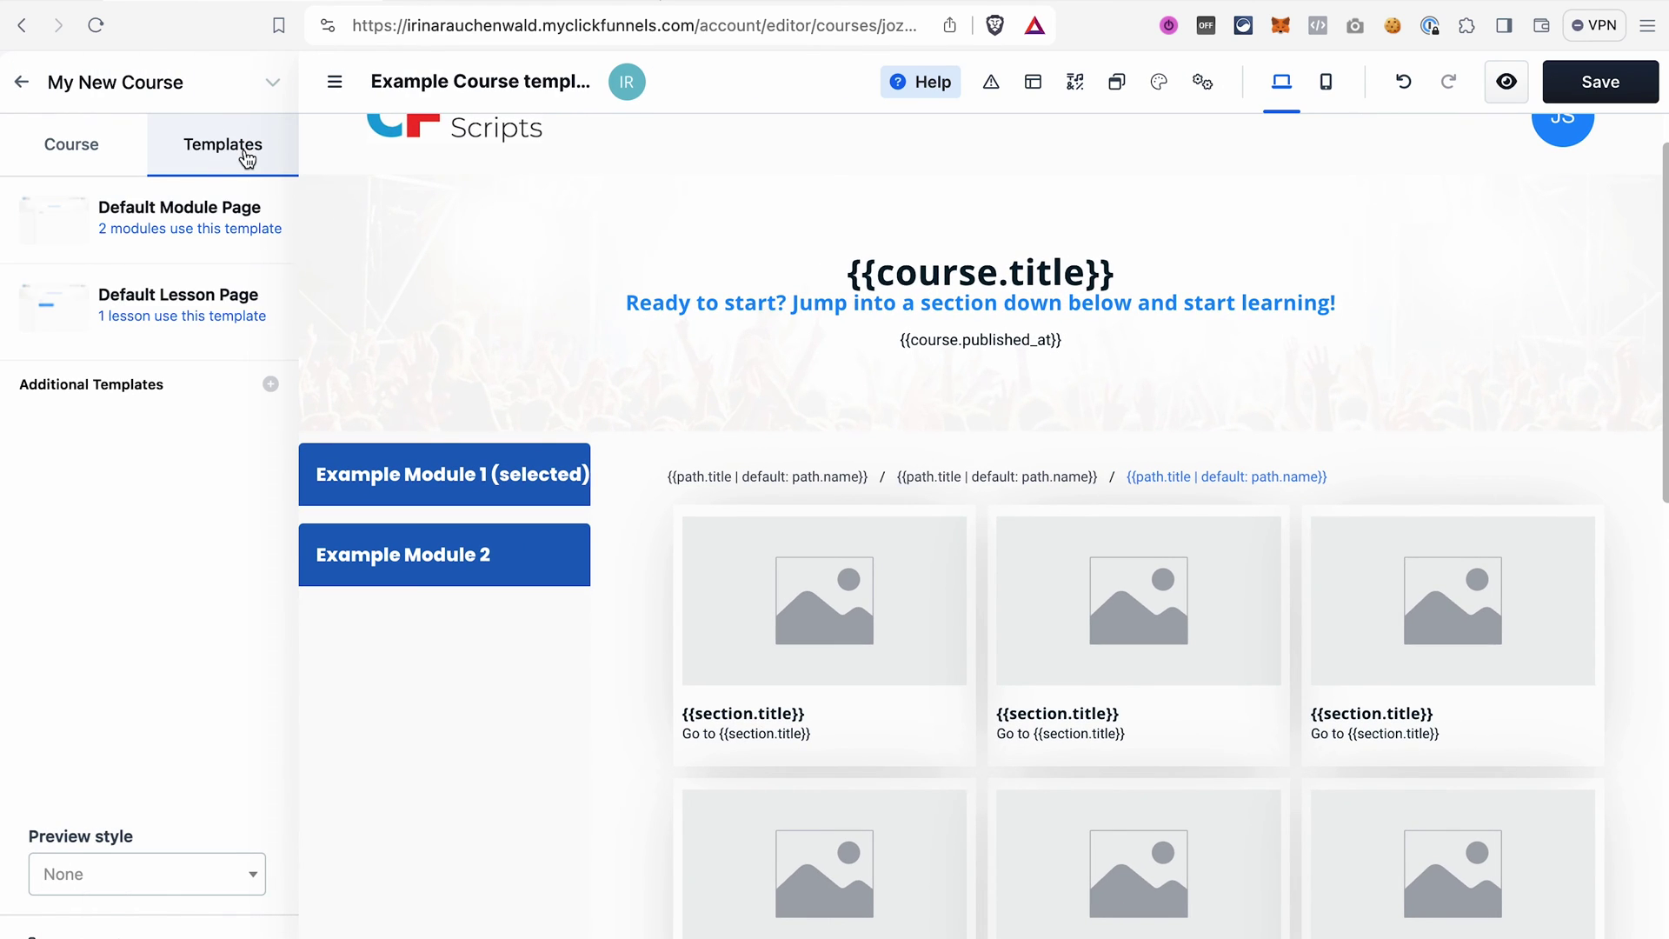
left_click(160, 231)
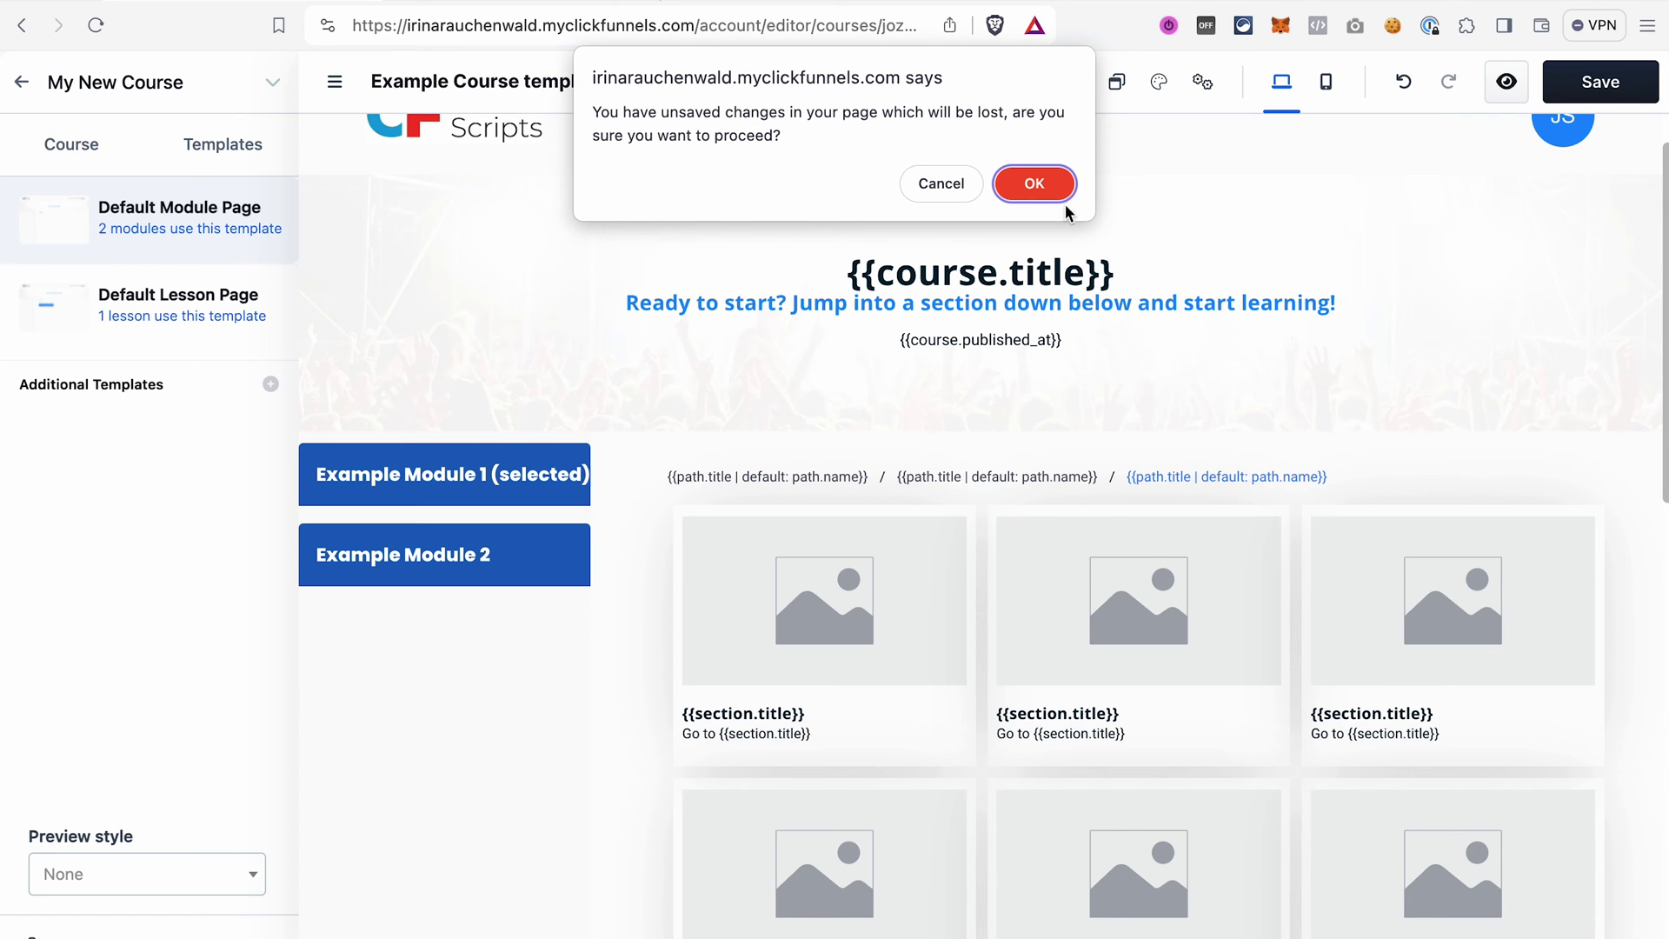
left_click(1034, 185)
scroll(800, 532, "down", 3)
scroll(800, 532, "down", 5)
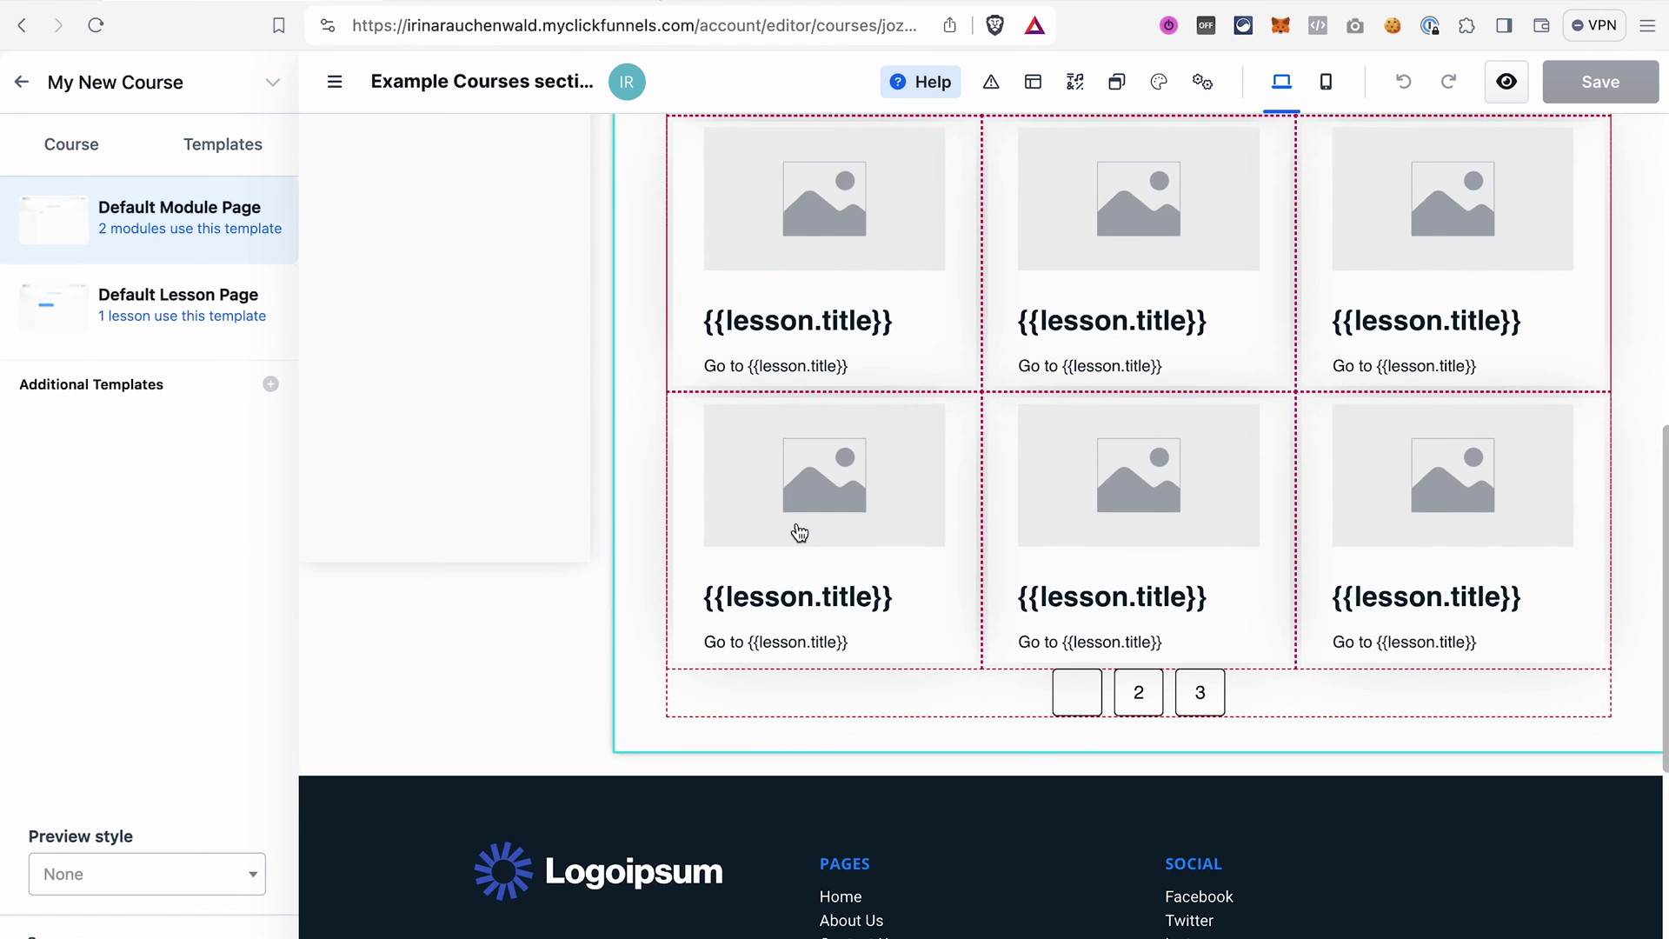
Open the Default Lesson Page template and examine its title, sidebar, breadcrumbs, video, completion button and dynamic content body.
left_click(185, 302)
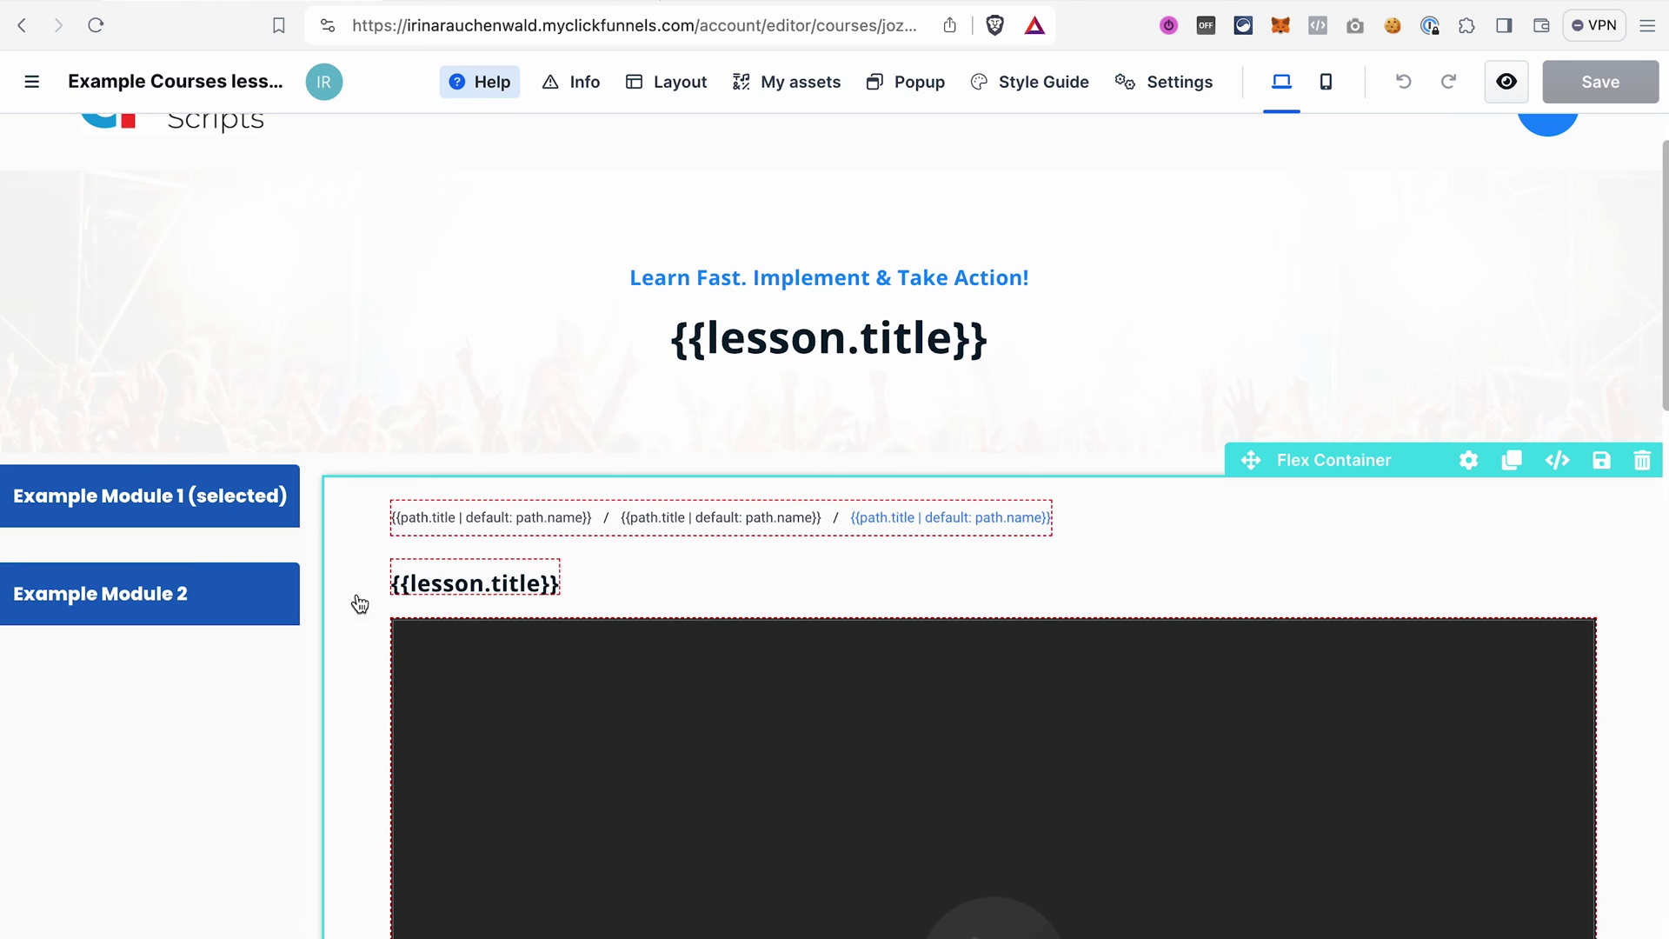
scroll(359, 675, "down", 2)
scroll(361, 675, "down", 1)
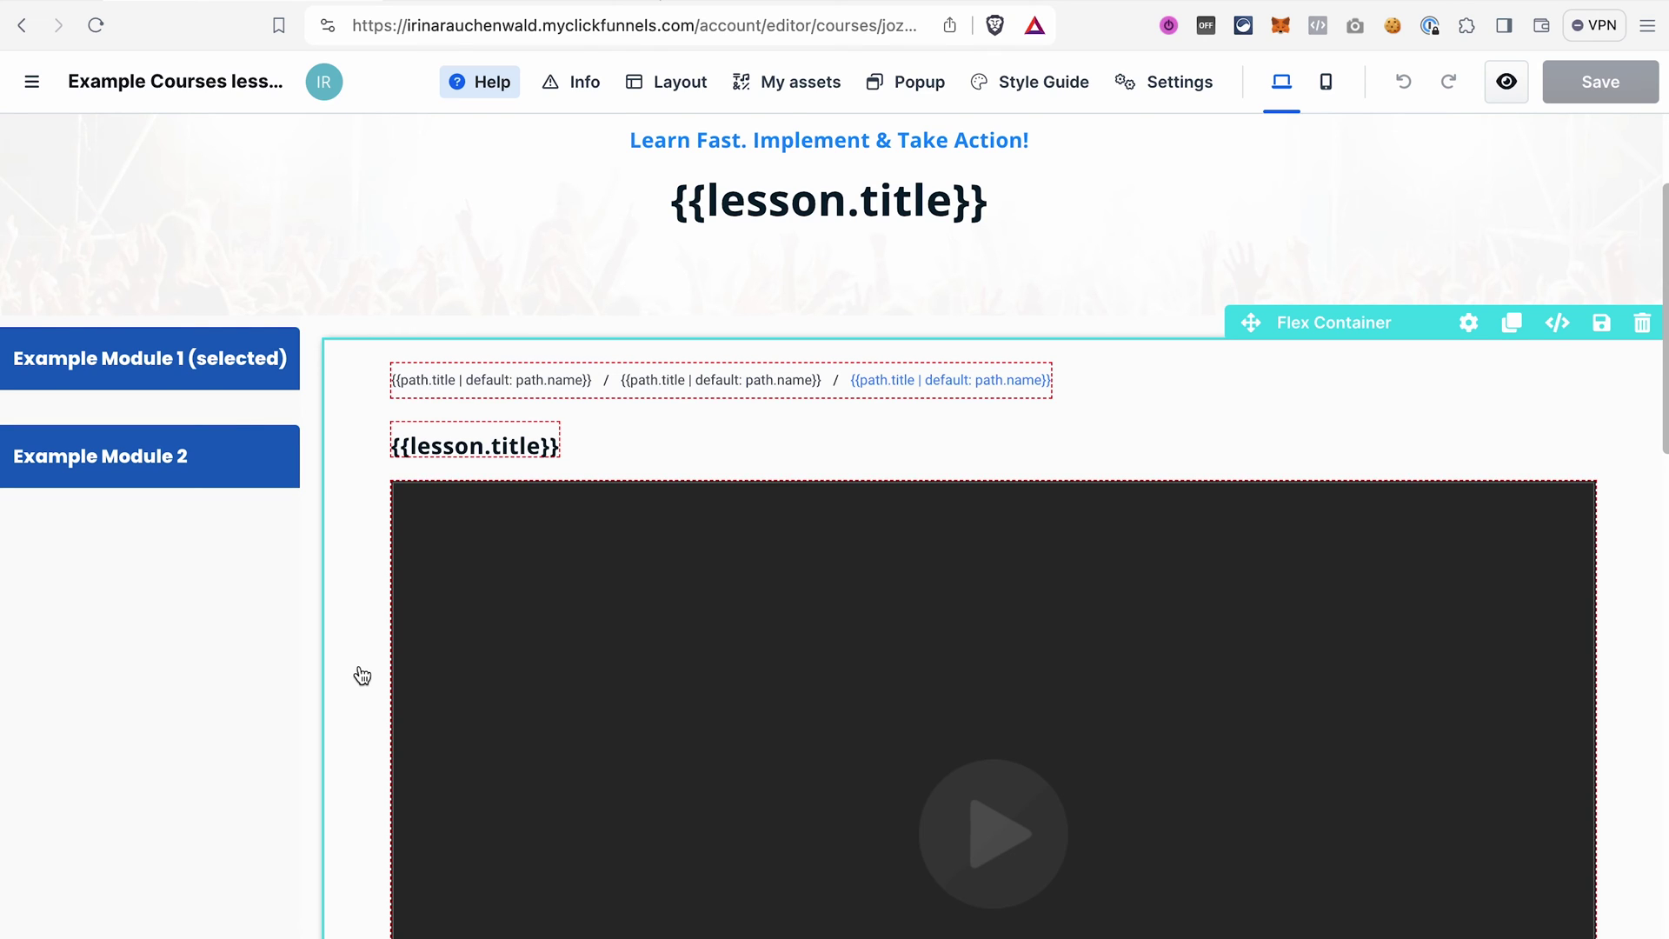
scroll(362, 676, "down", 2)
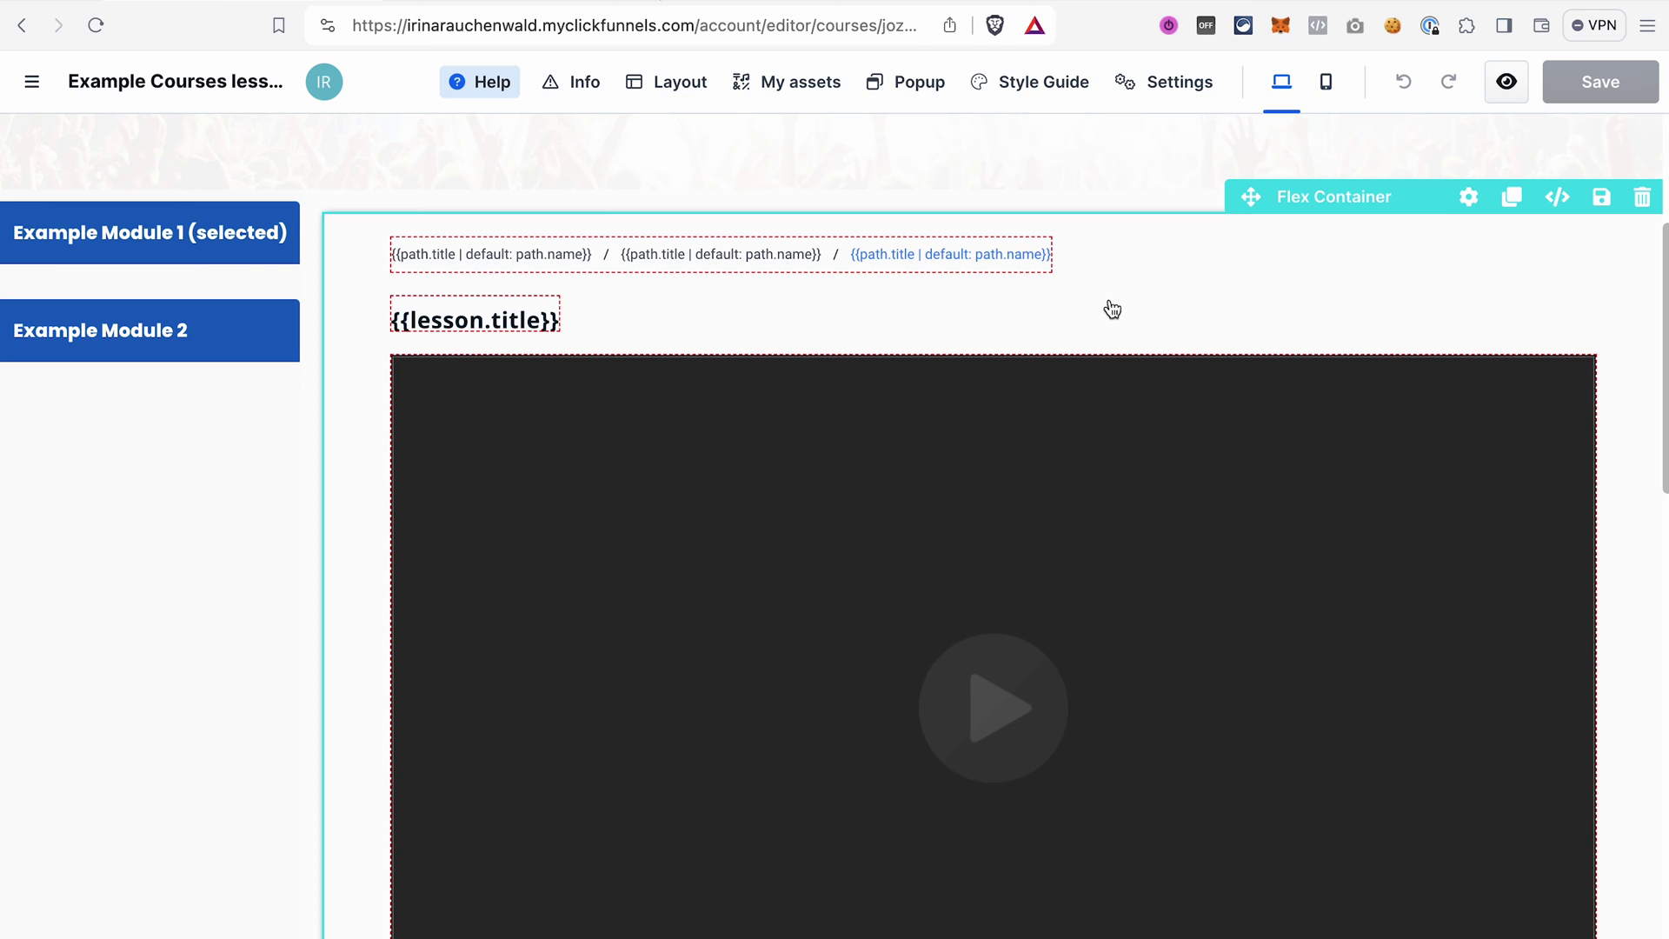
scroll(1112, 309, "down", 2)
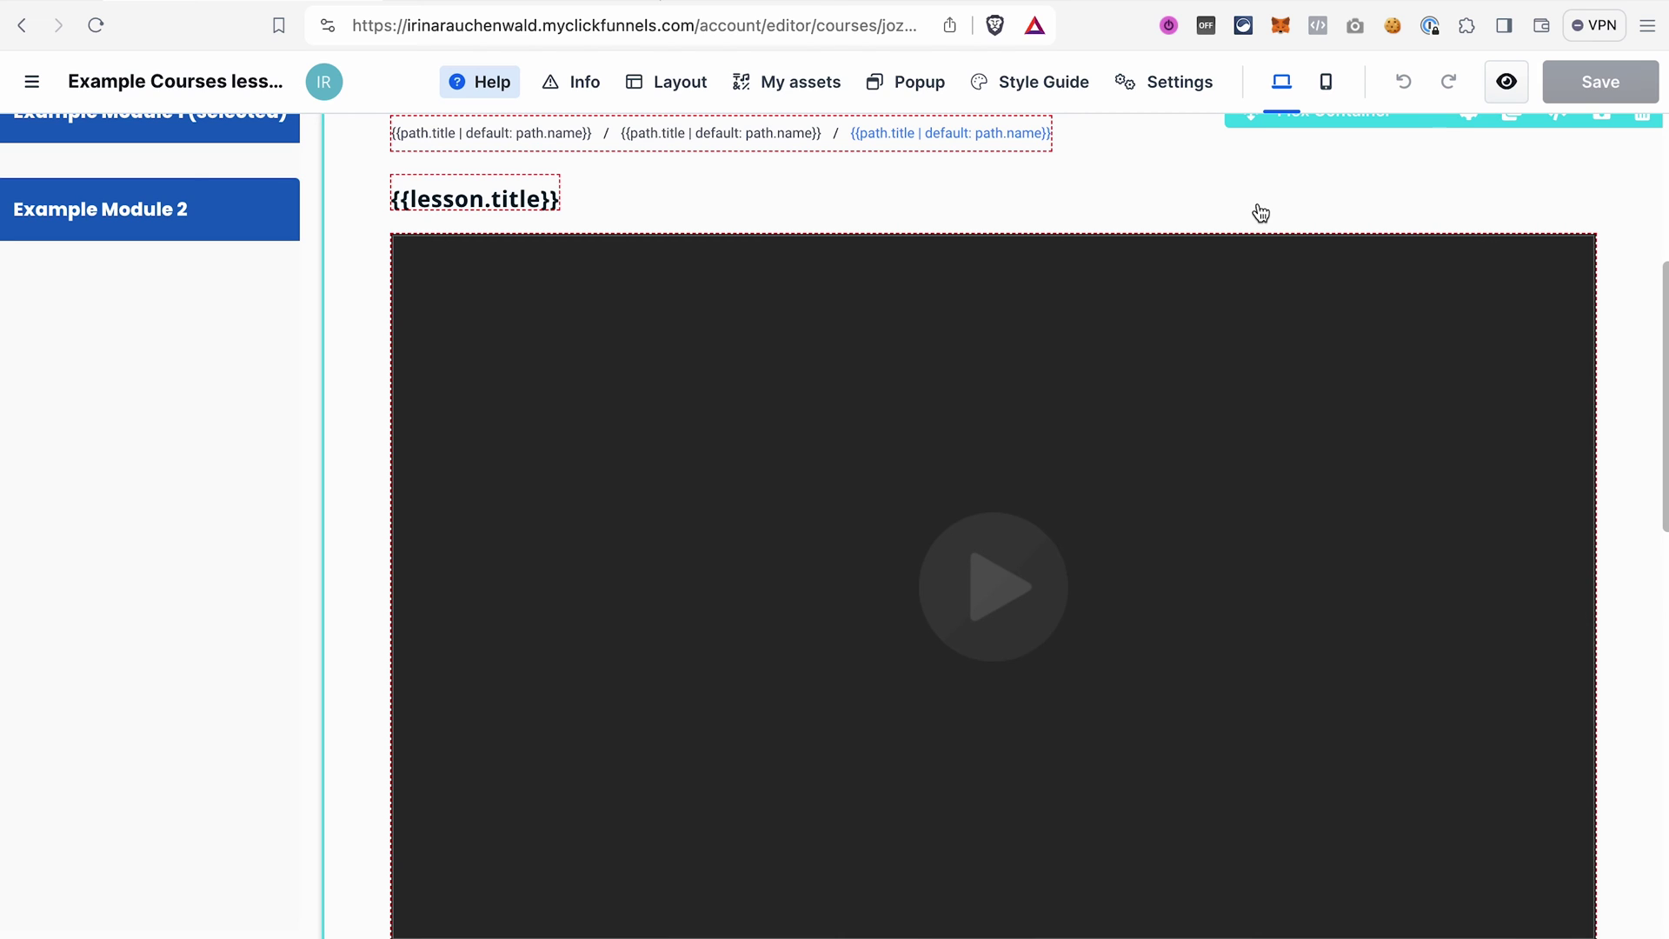
scroll(980, 738, "up", 1)
scroll(980, 737, "down", 4)
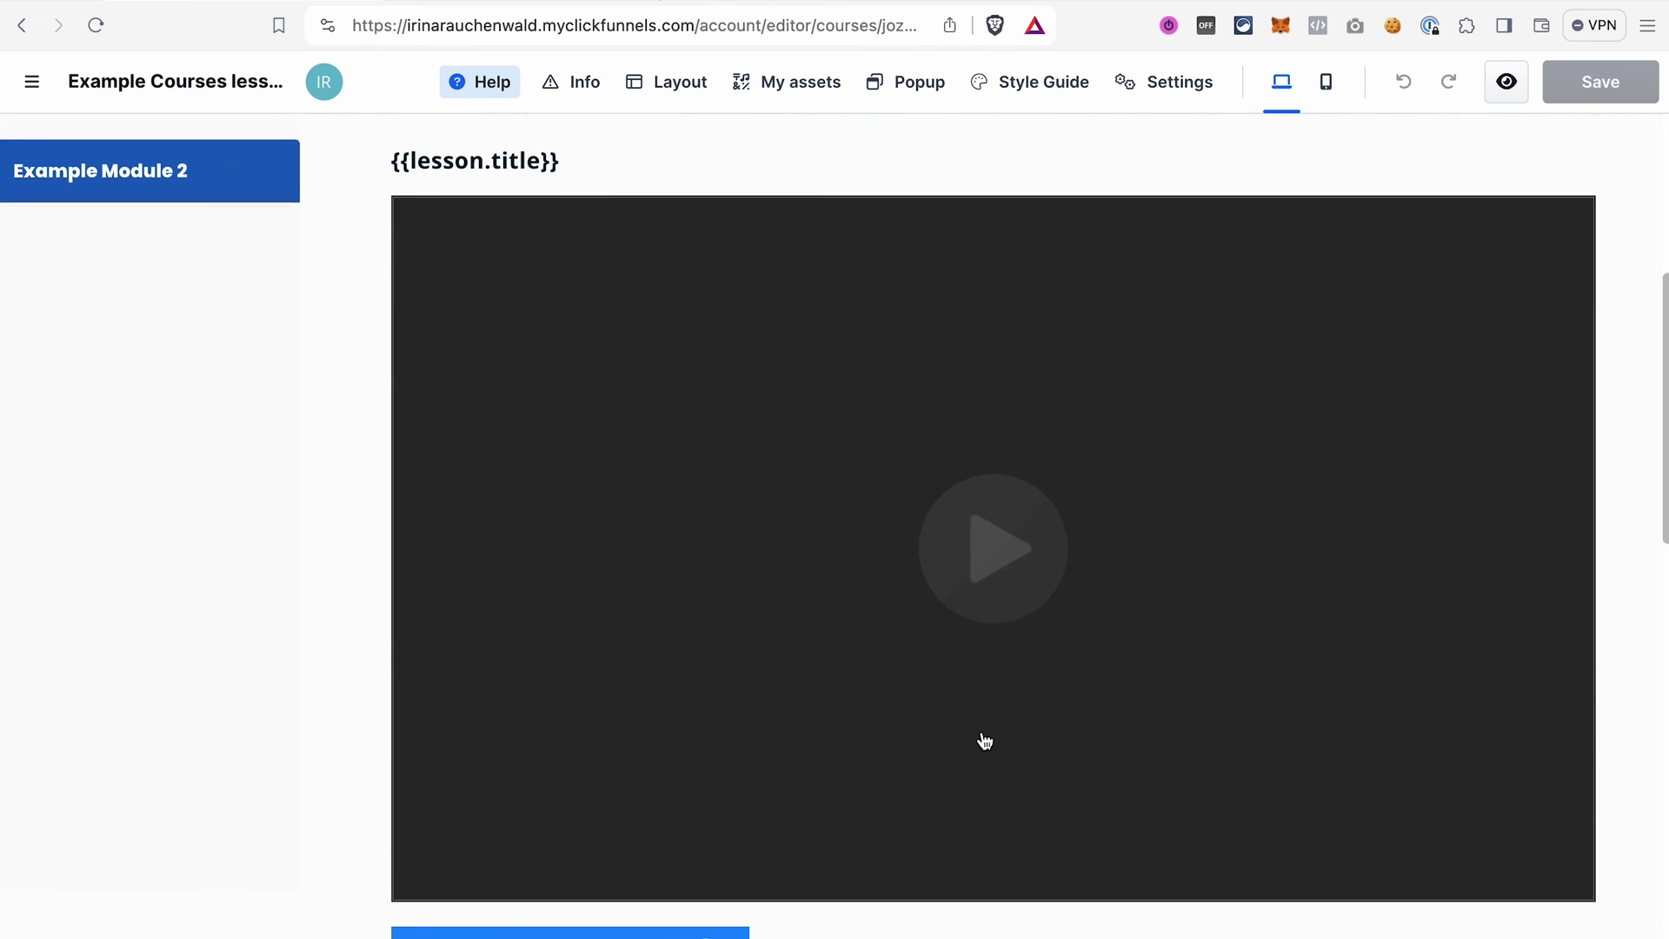
scroll(983, 738, "down", 5)
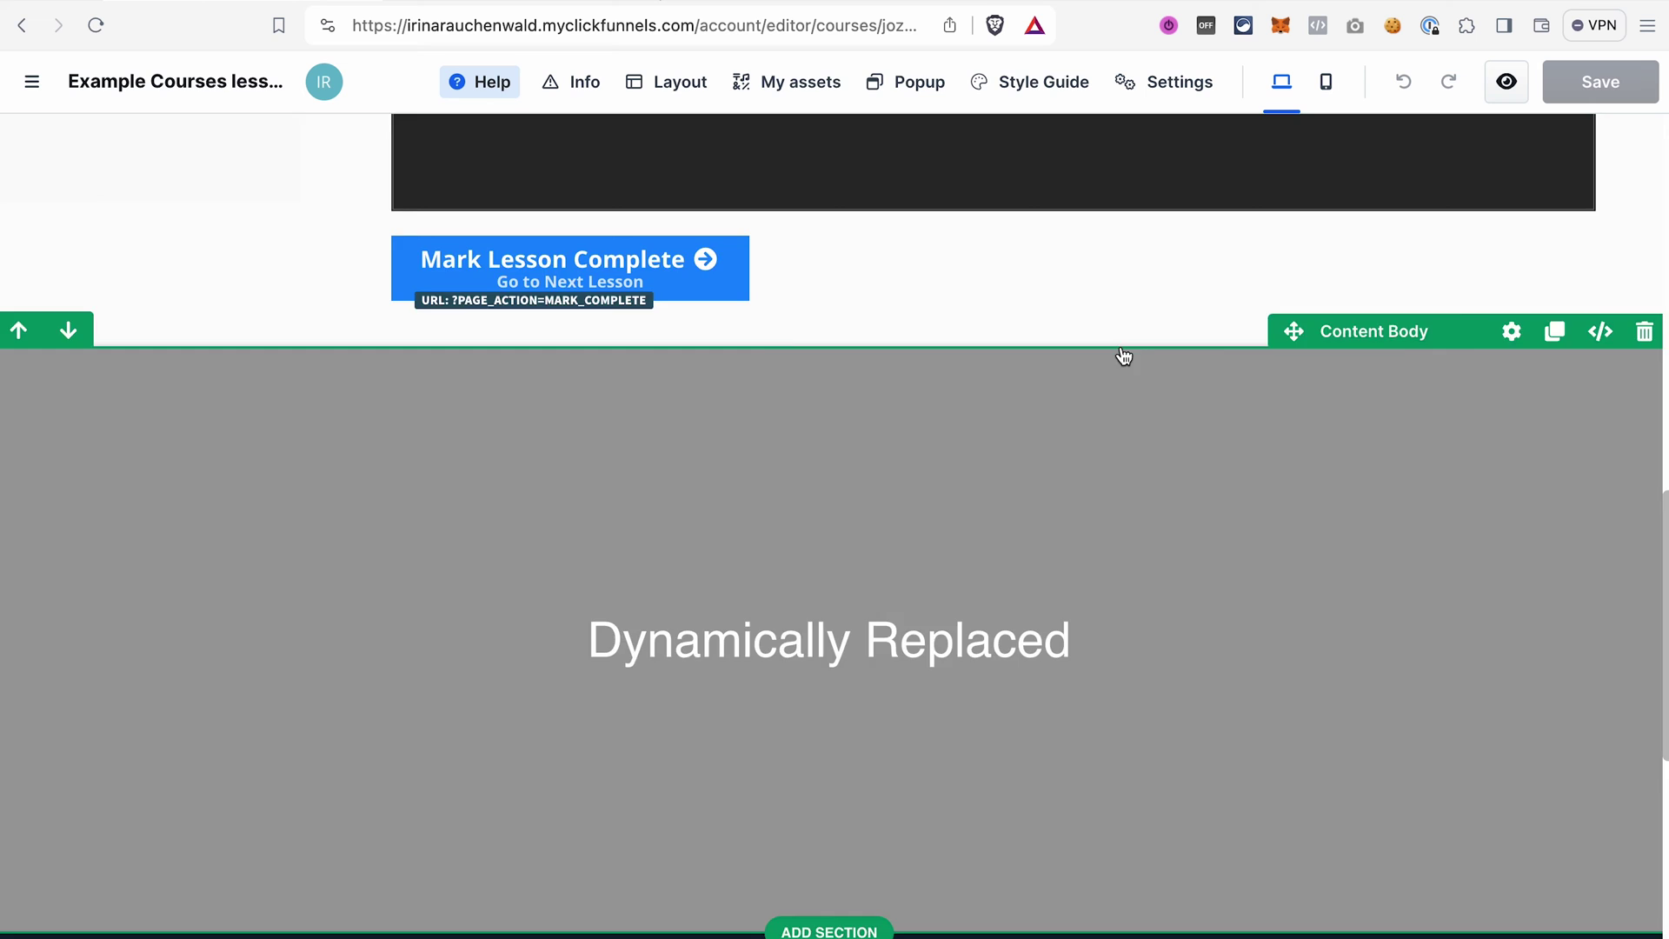
scroll(738, 771, "up", 4)
scroll(738, 770, "down", 3)
scroll(738, 771, "up", 8)
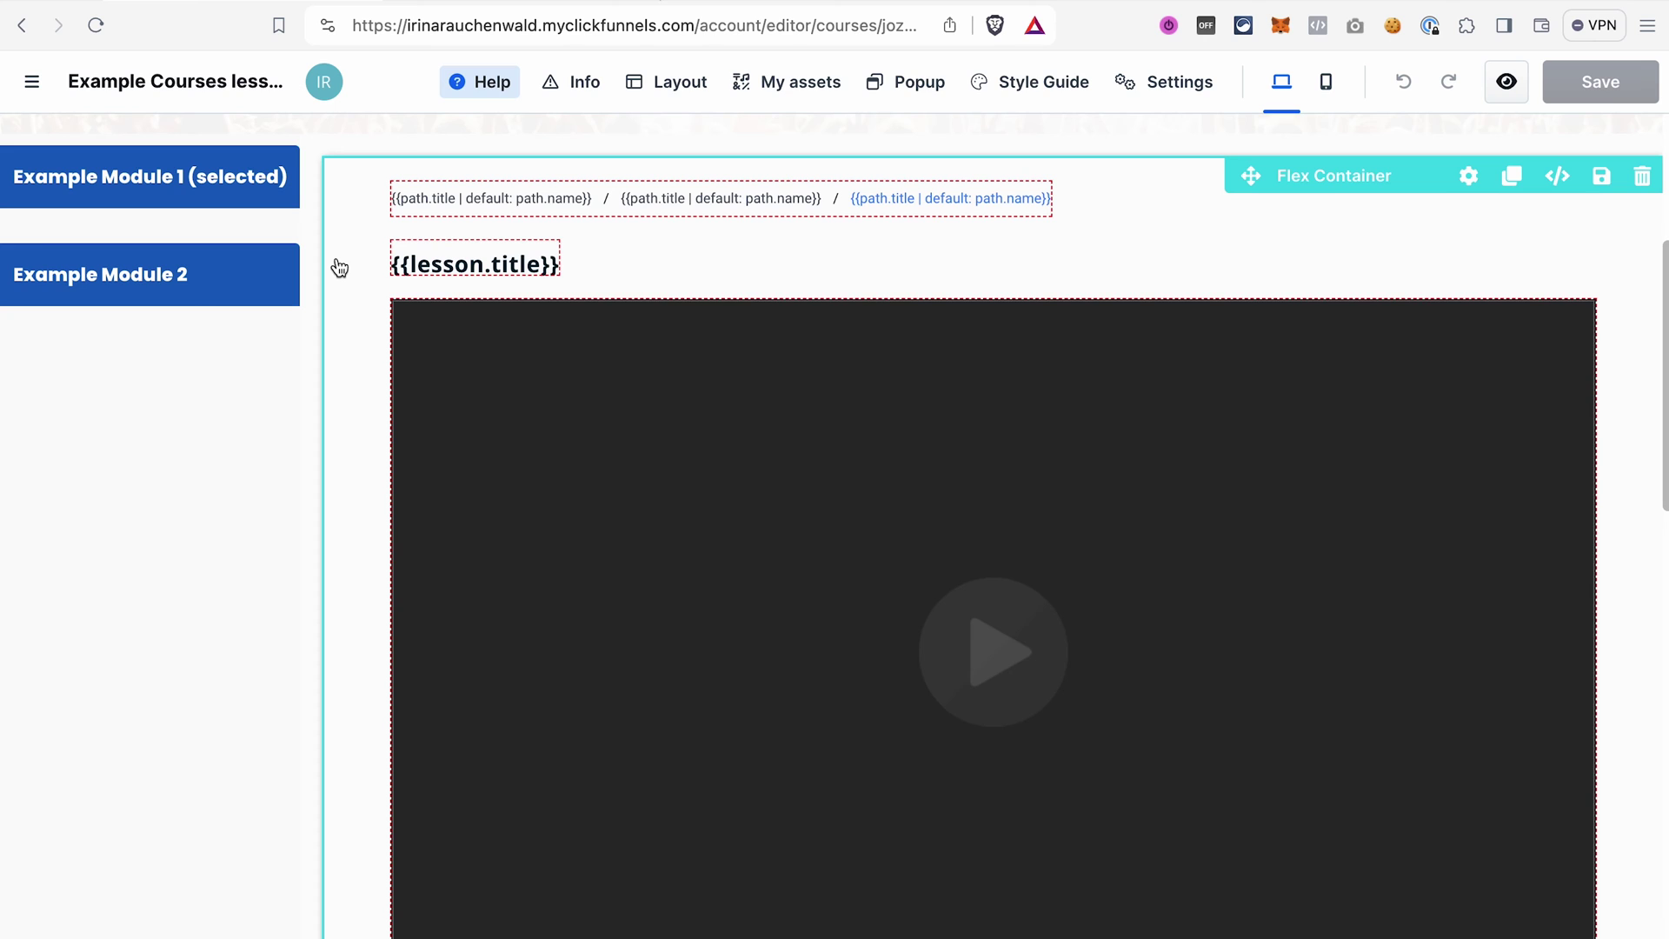
scroll(499, 477, "down", 9)
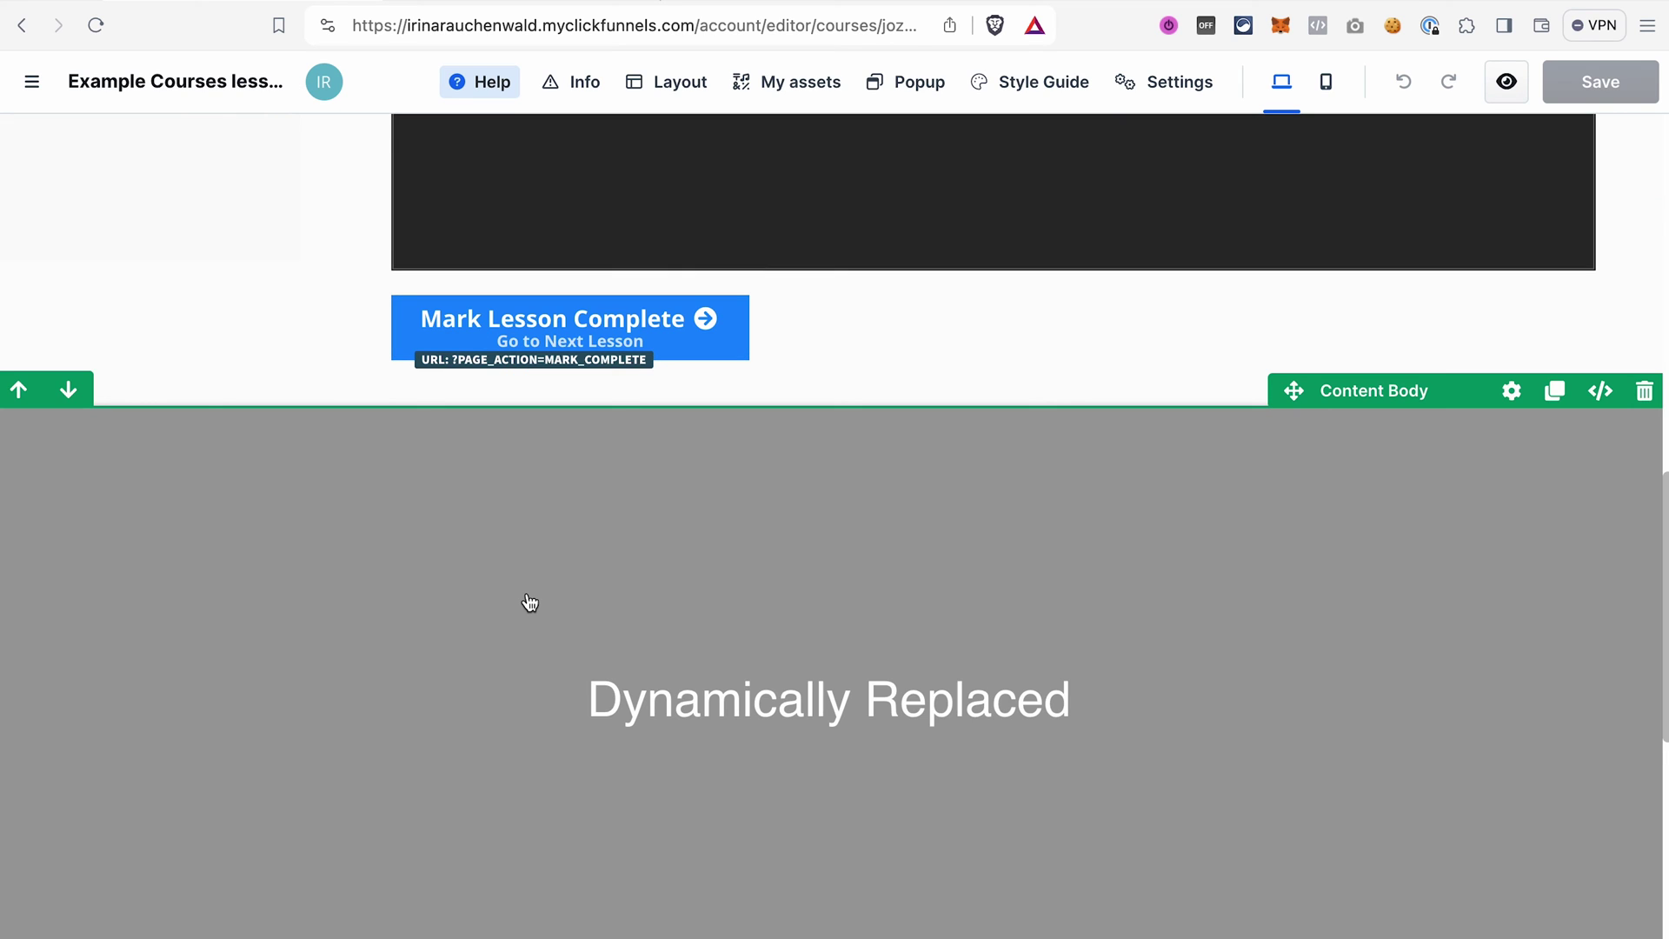
scroll(529, 603, "down", 3)
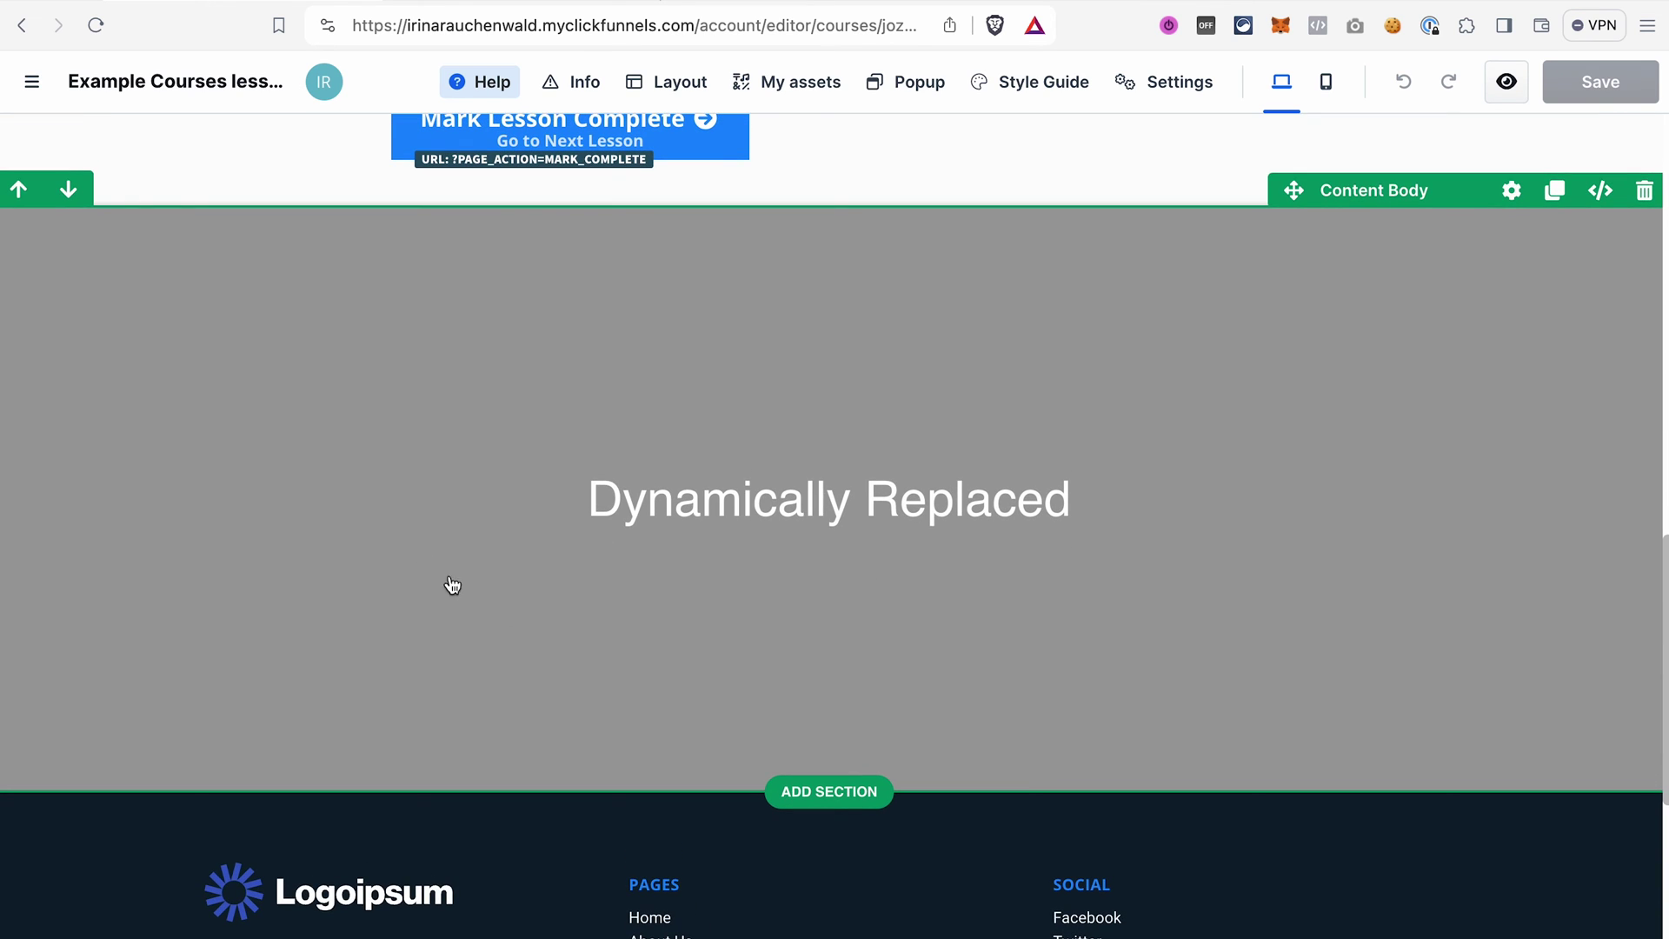
scroll(435, 227, "up", 15)
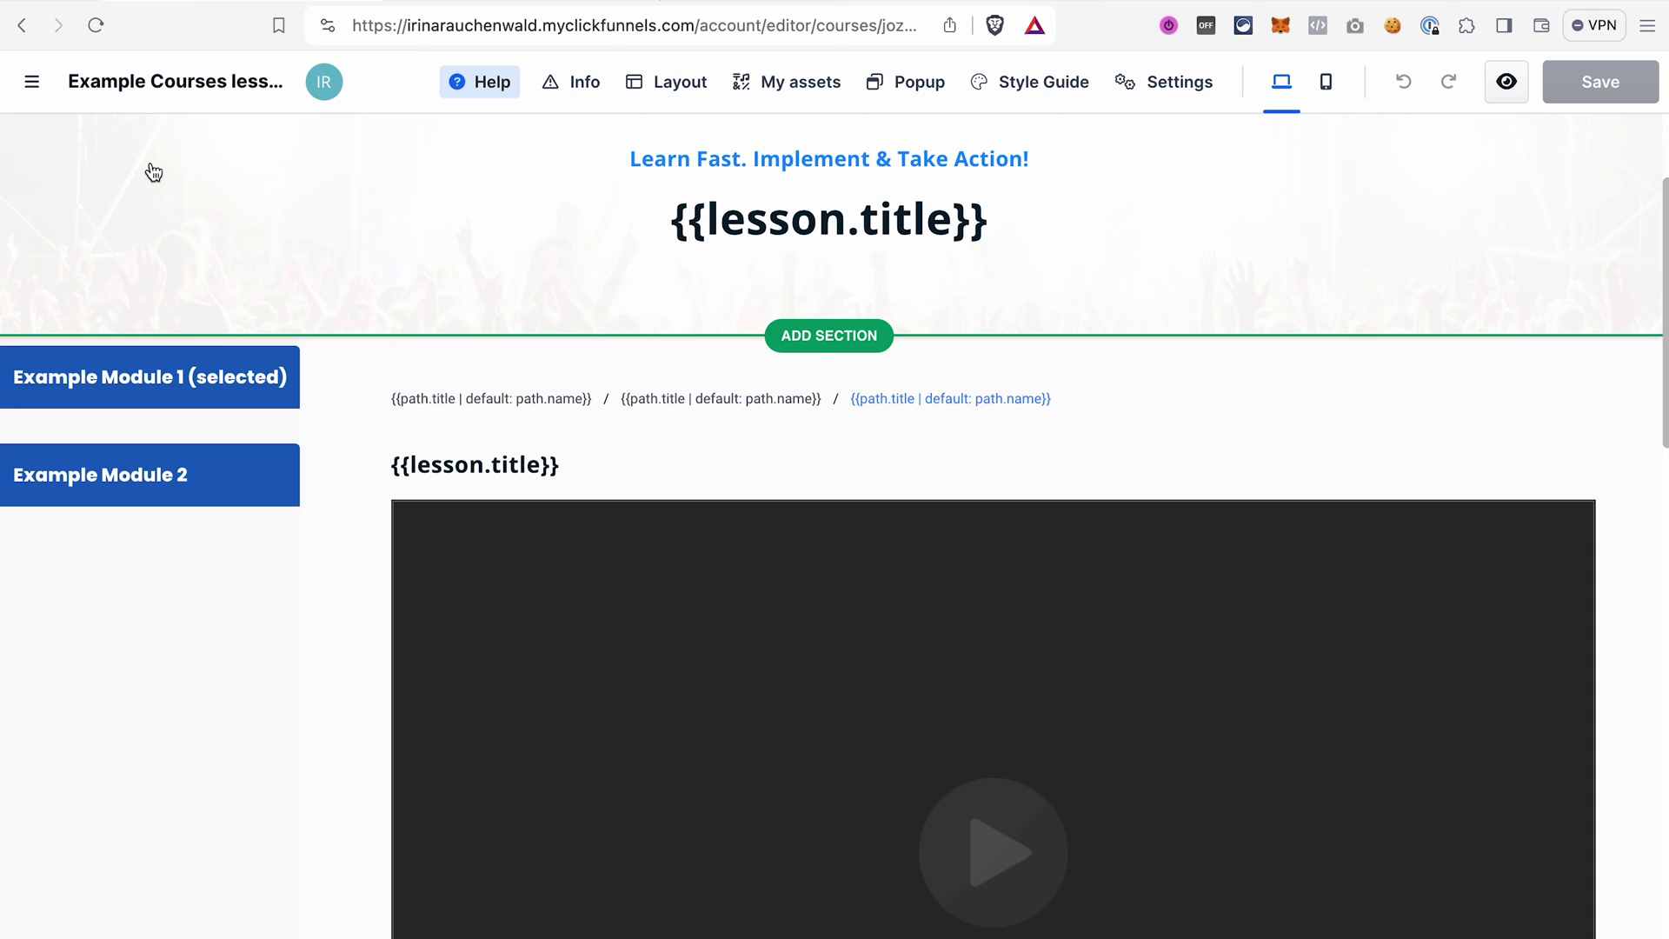
Exit the template editor and create a top-level module titled "Module 2" in the course.
left_click(31, 82)
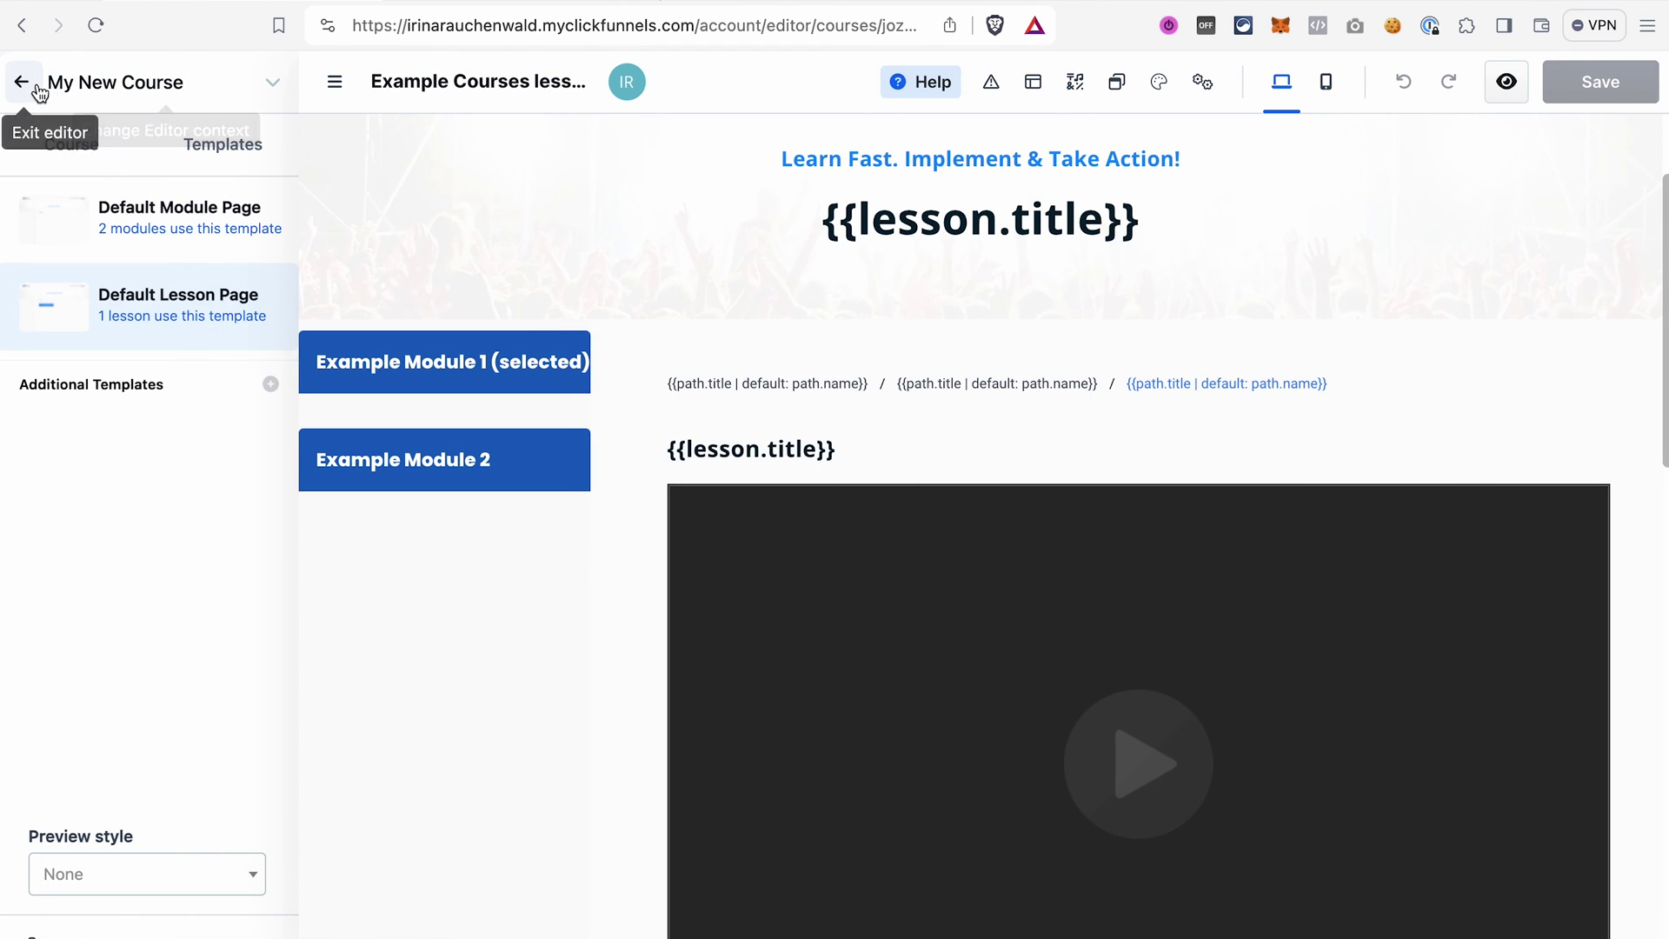
left_click(29, 88)
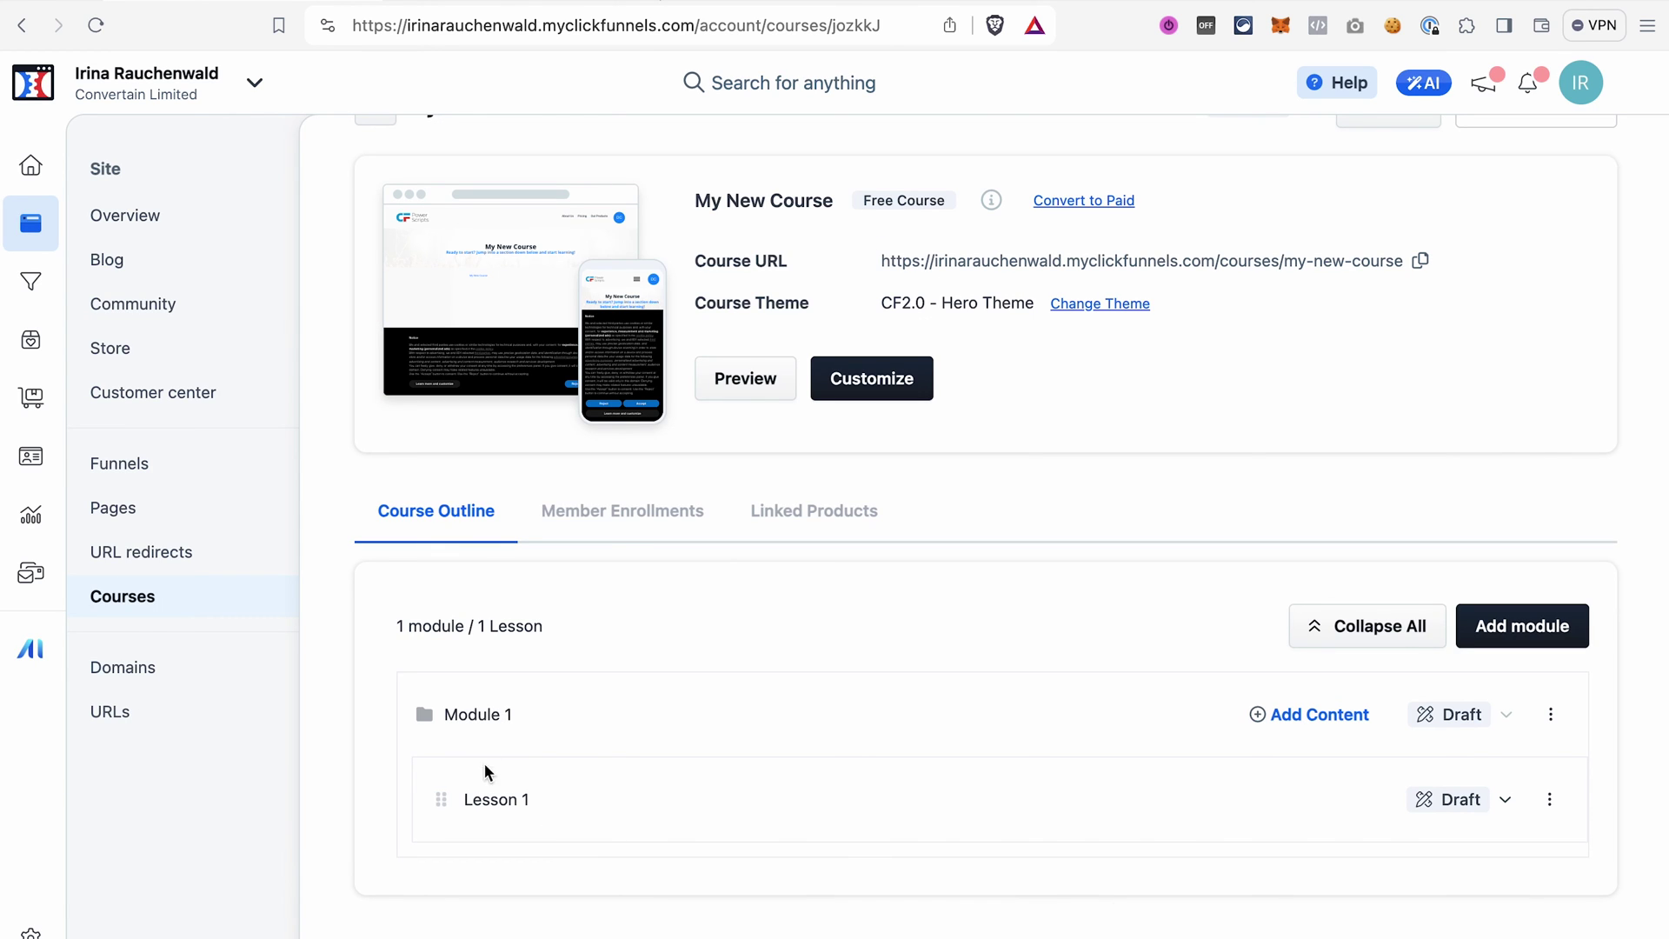
scroll(1460, 780, "down", 3)
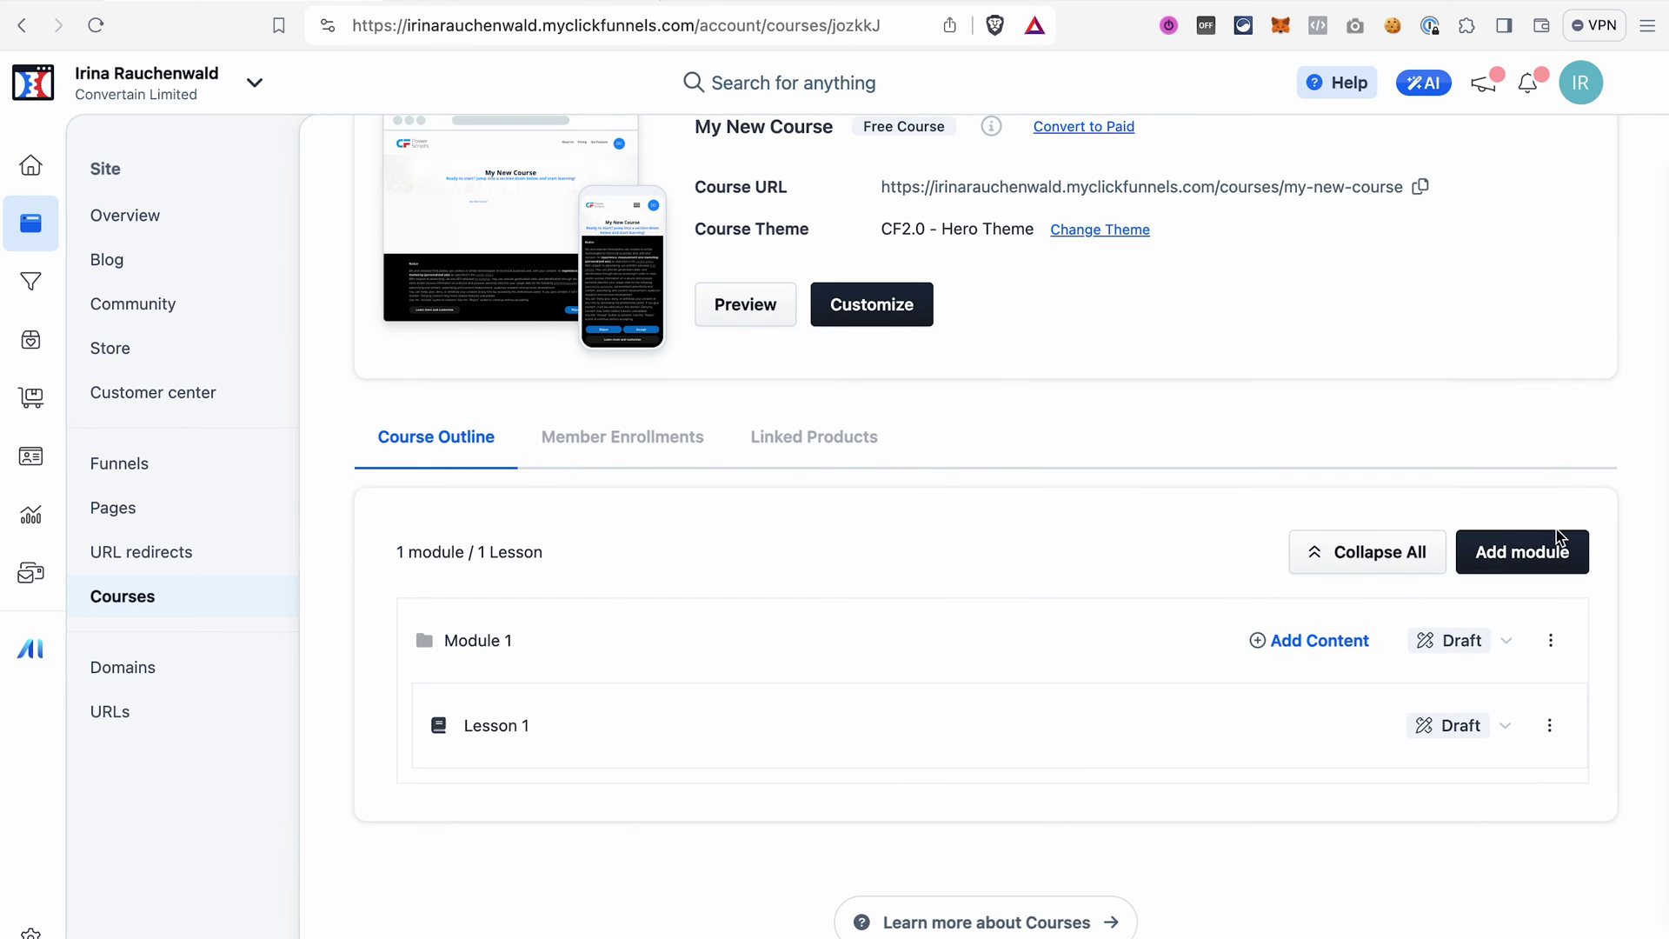
scroll(1537, 435, "up", 3)
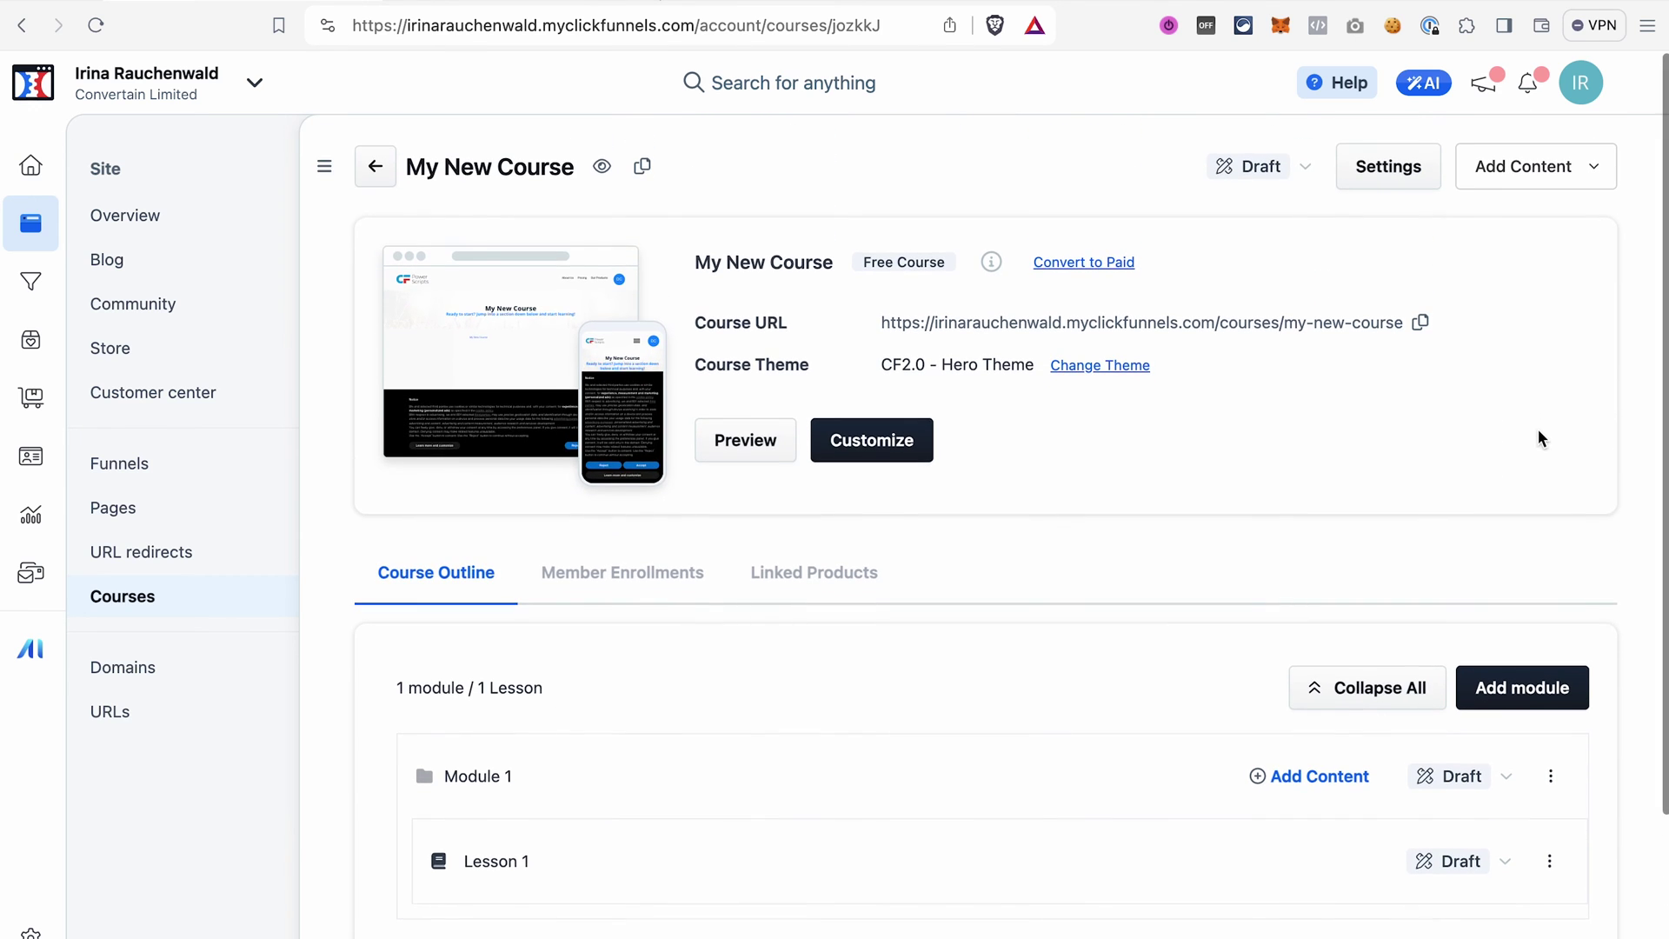
left_click(1569, 178)
left_click(1561, 211)
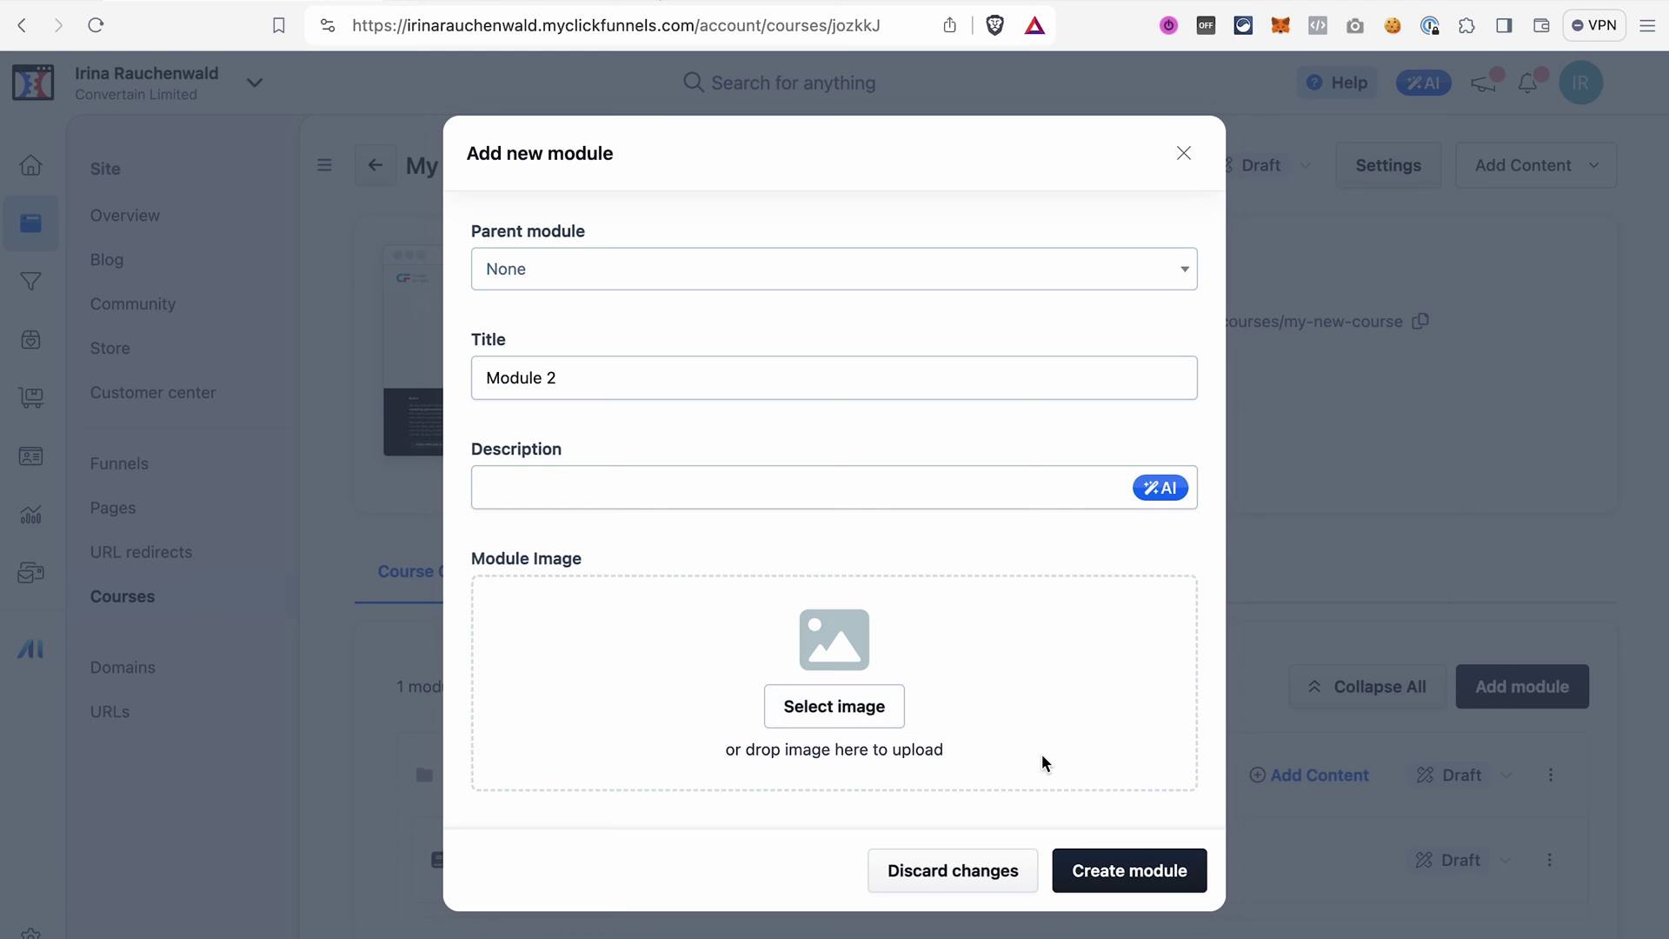
left_click(1162, 870)
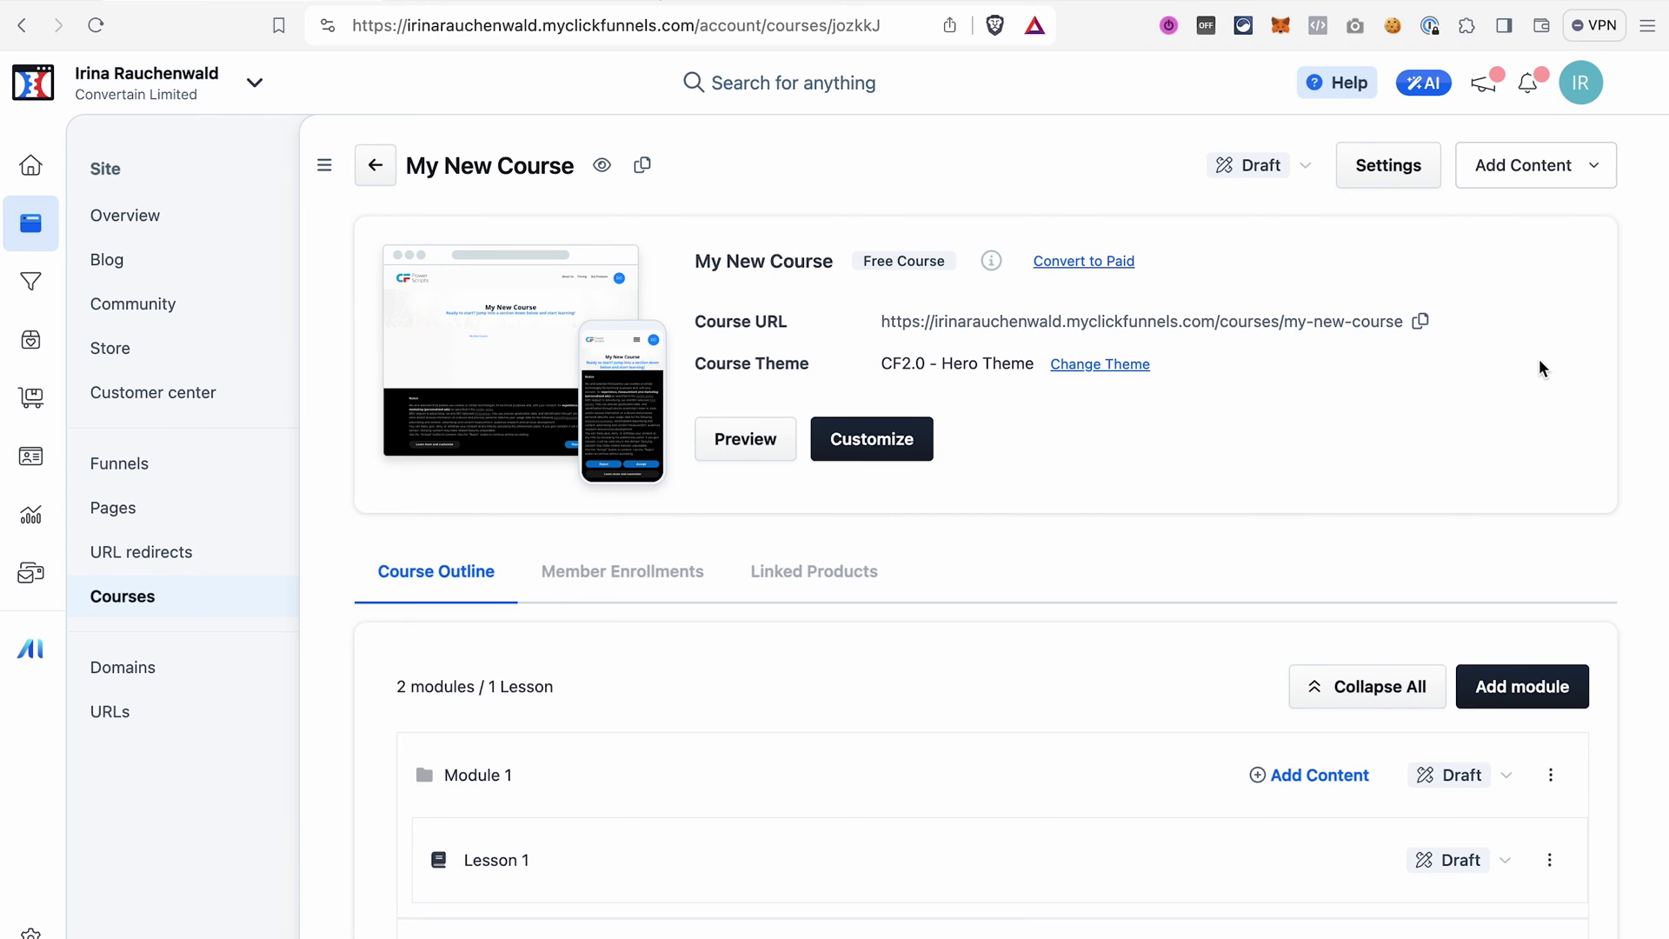
Create a new lesson titled "Lesson 1" with Module 2 as its parent module.
left_click(1593, 170)
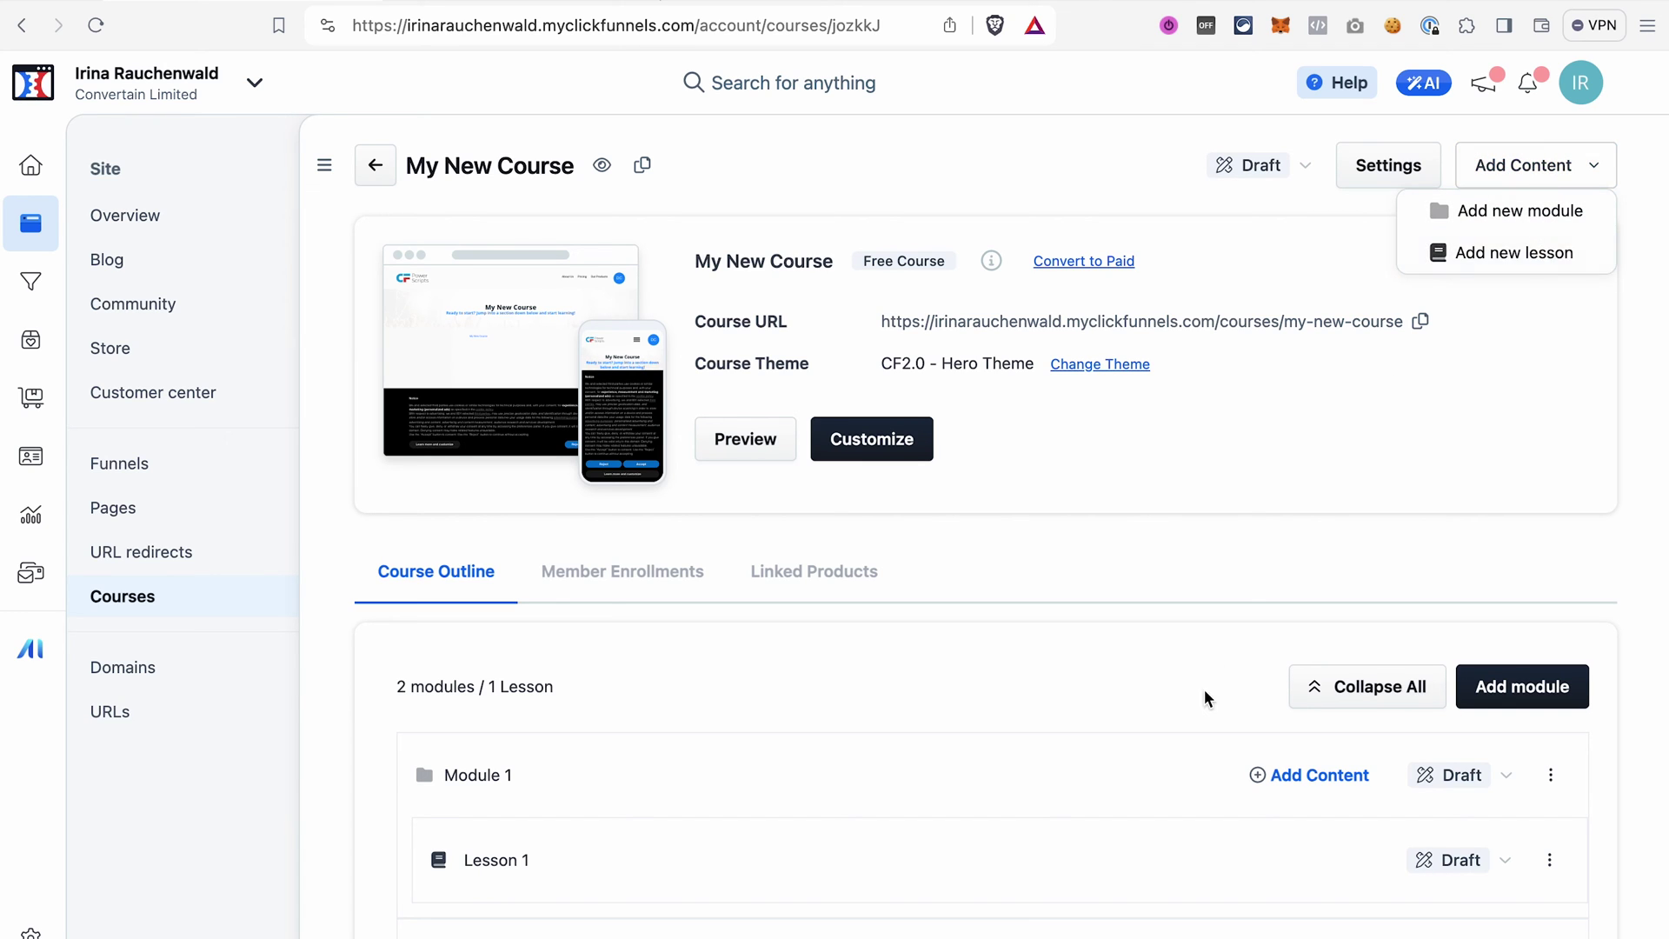
scroll(1203, 696, "down", 2)
scroll(1203, 695, "down", 1)
left_click(1260, 606)
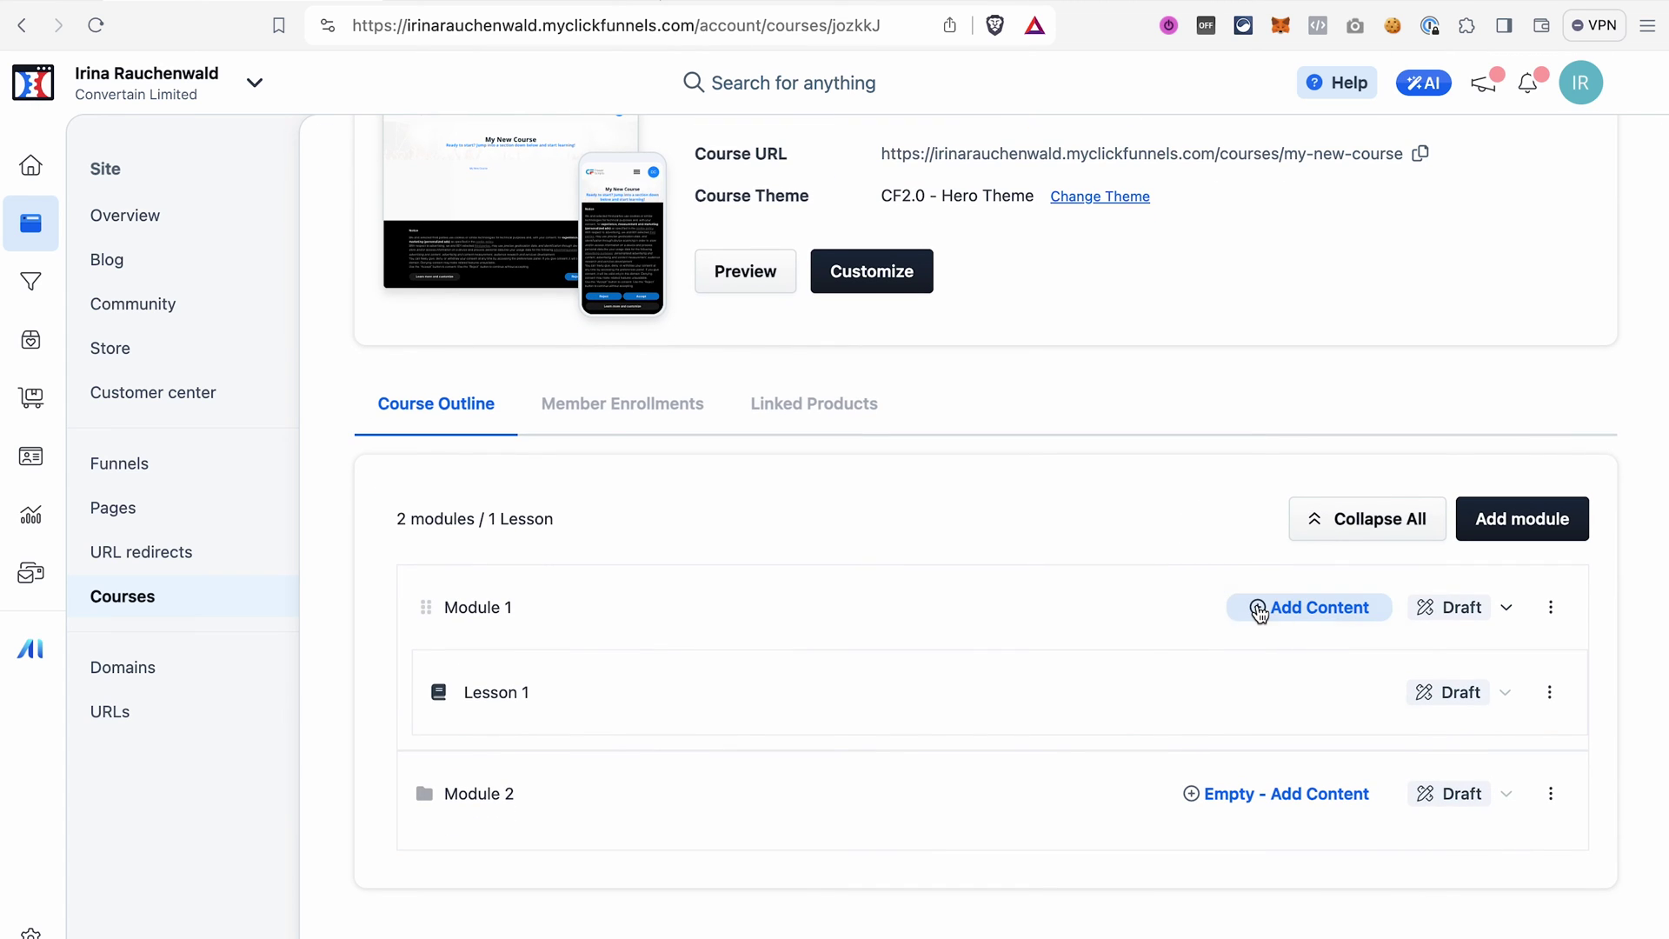
left_click(1270, 652)
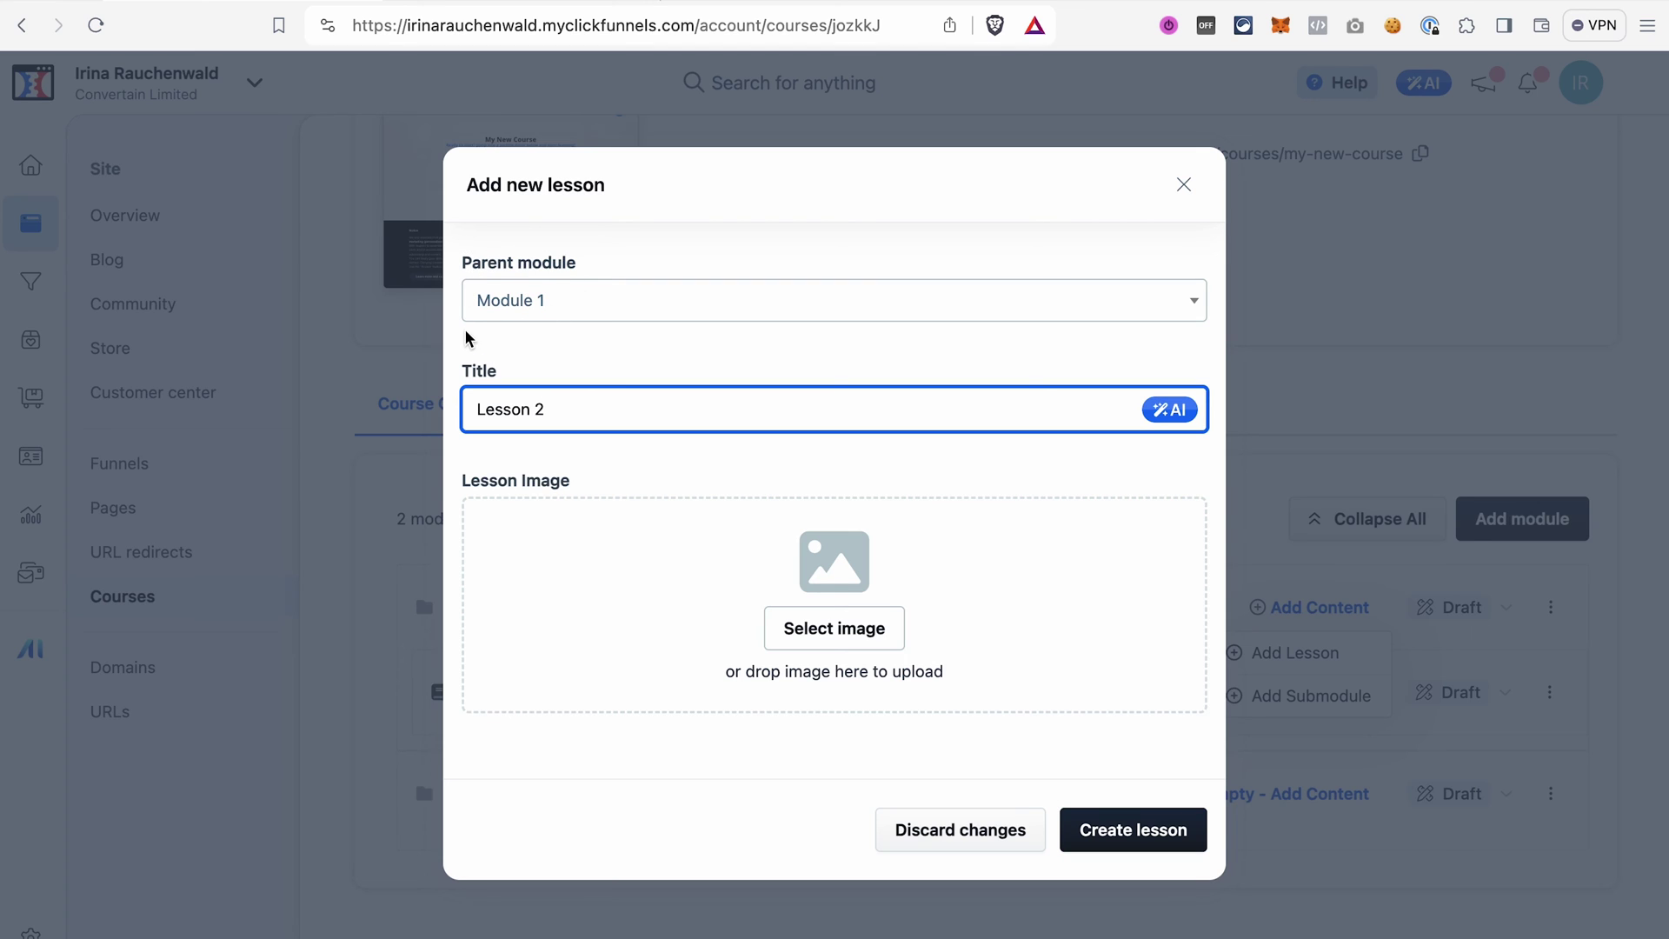
left_click(559, 358)
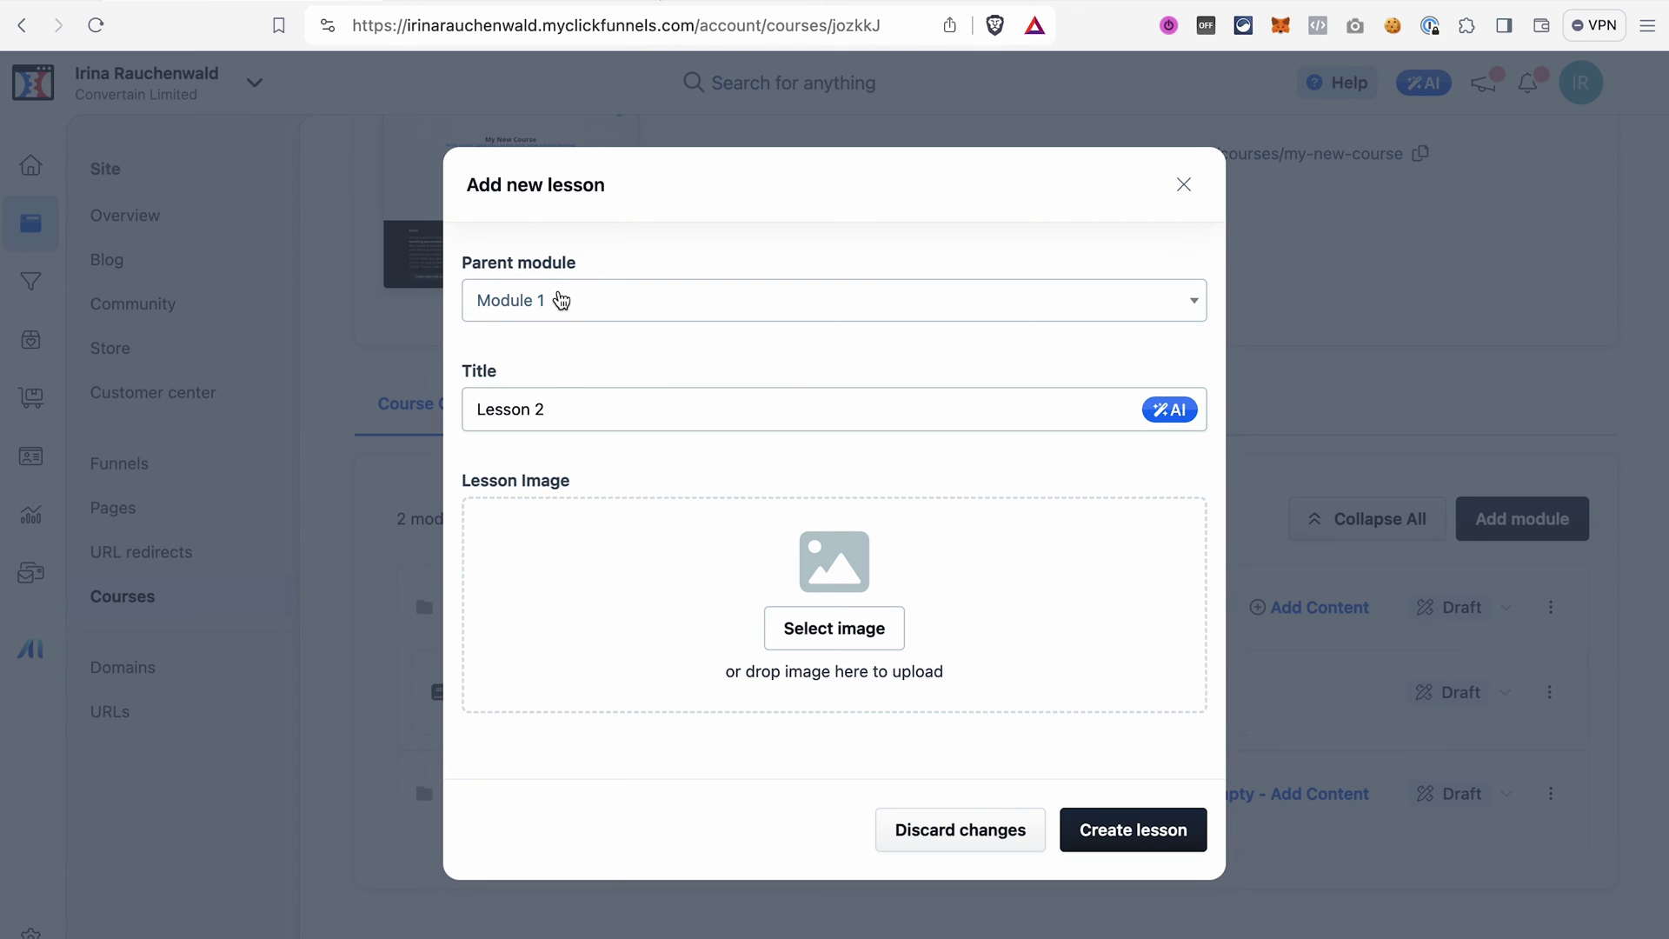
left_click(1194, 304)
left_click(961, 421)
left_click(615, 414)
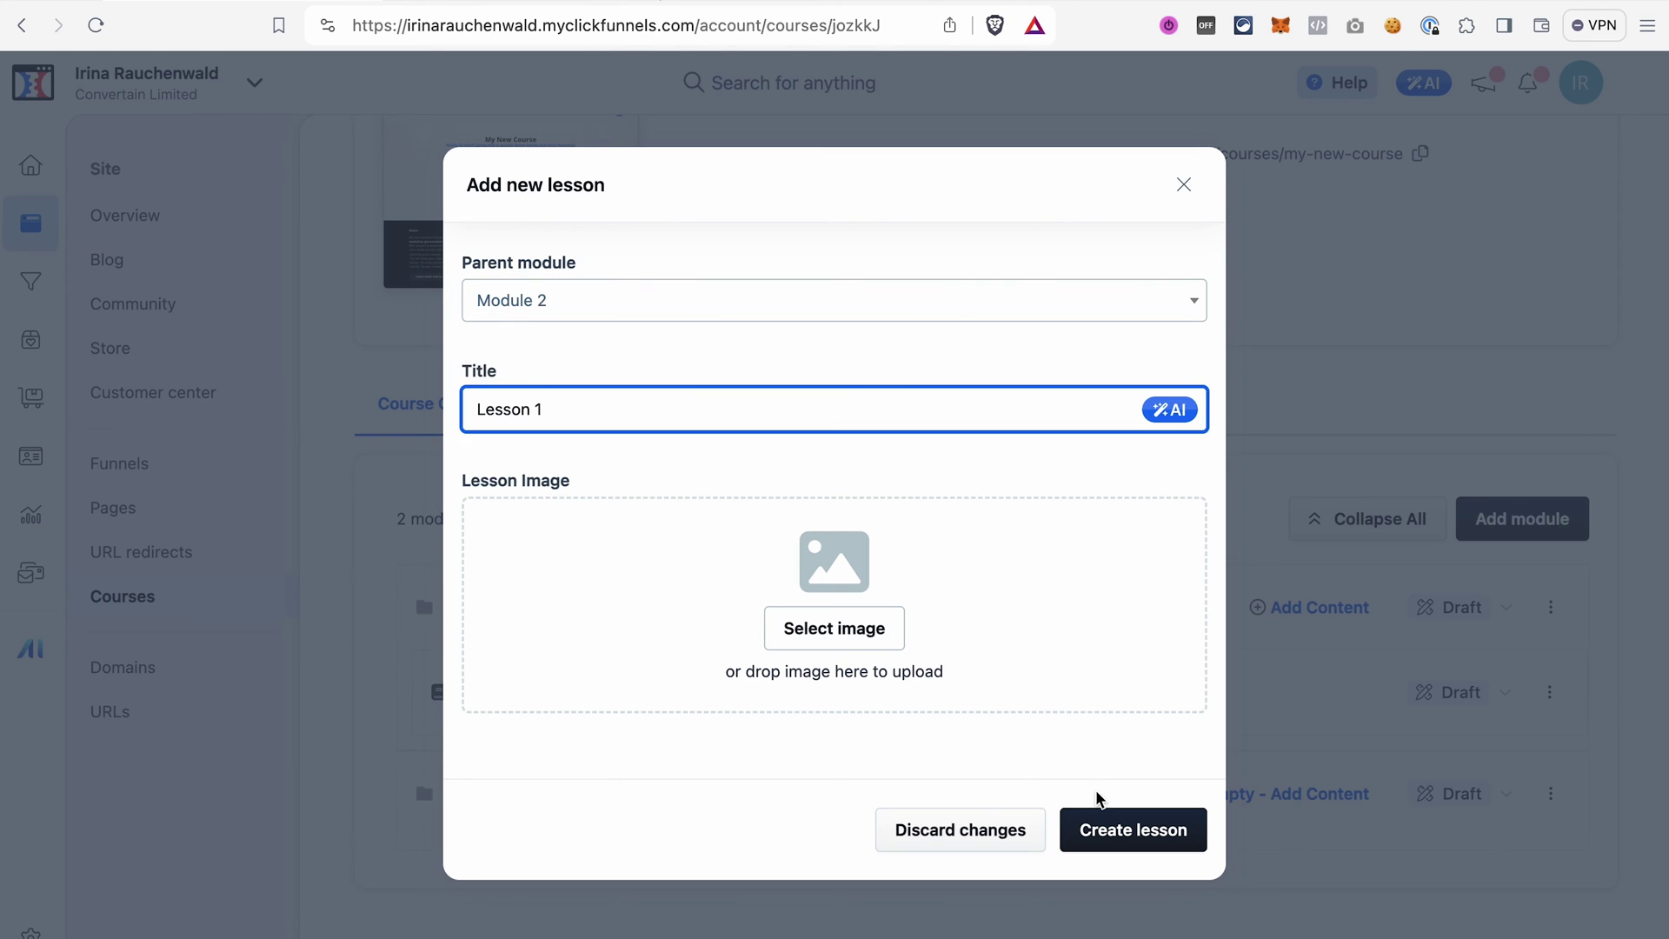
left_click(1159, 834)
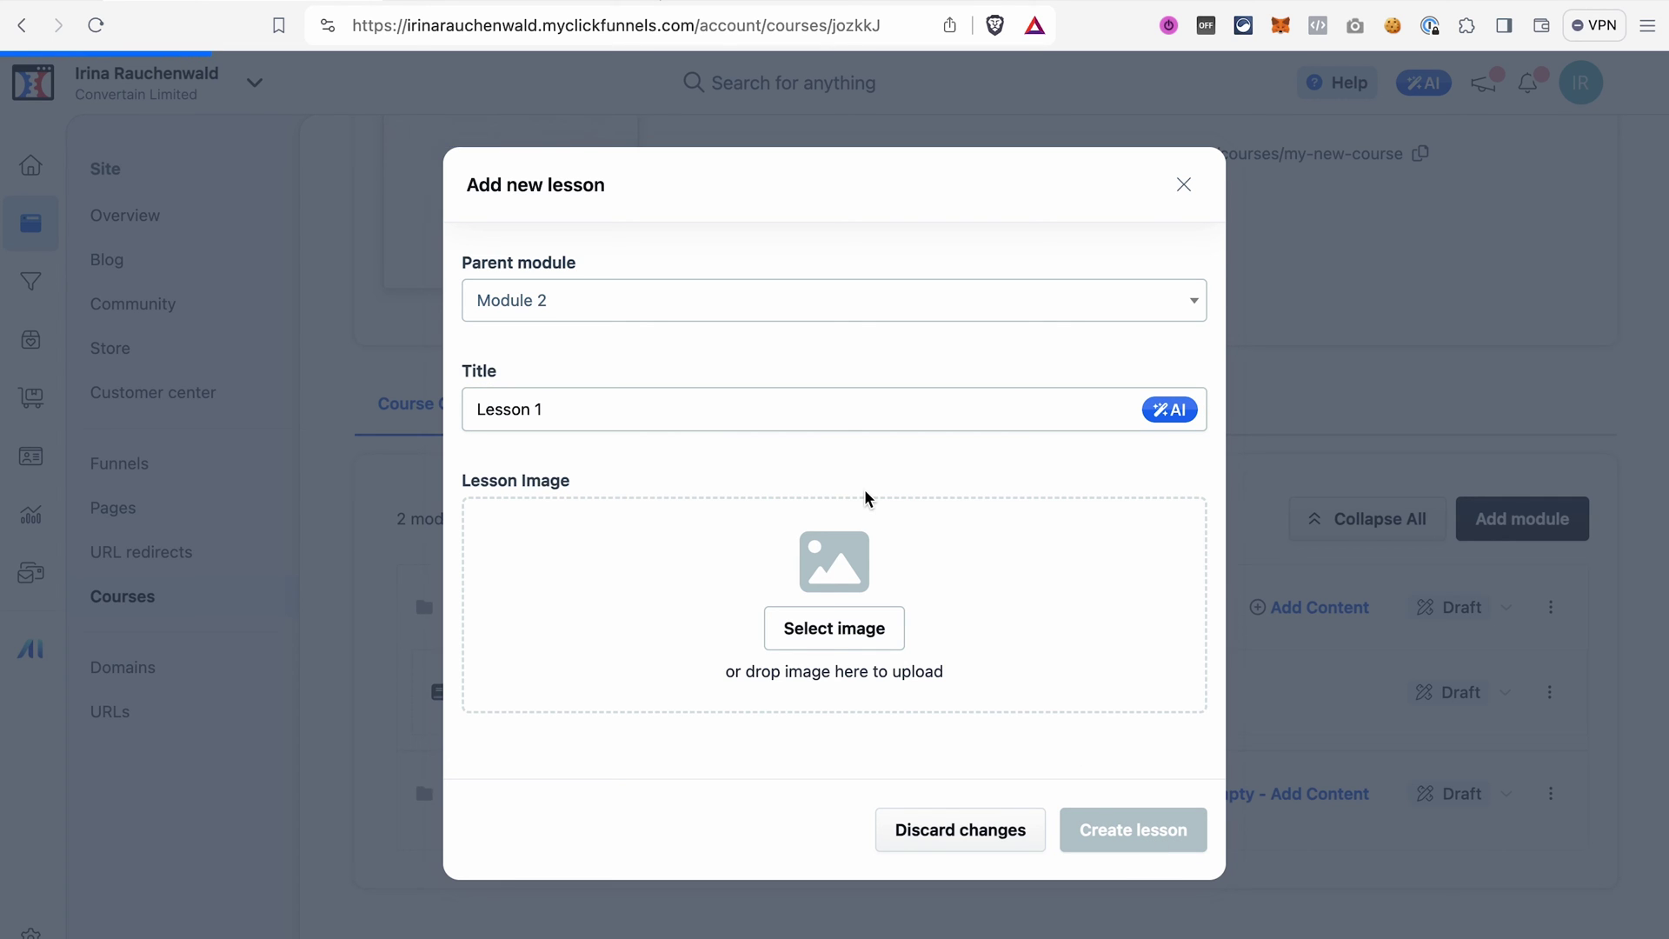
scroll(675, 379, "down", 3)
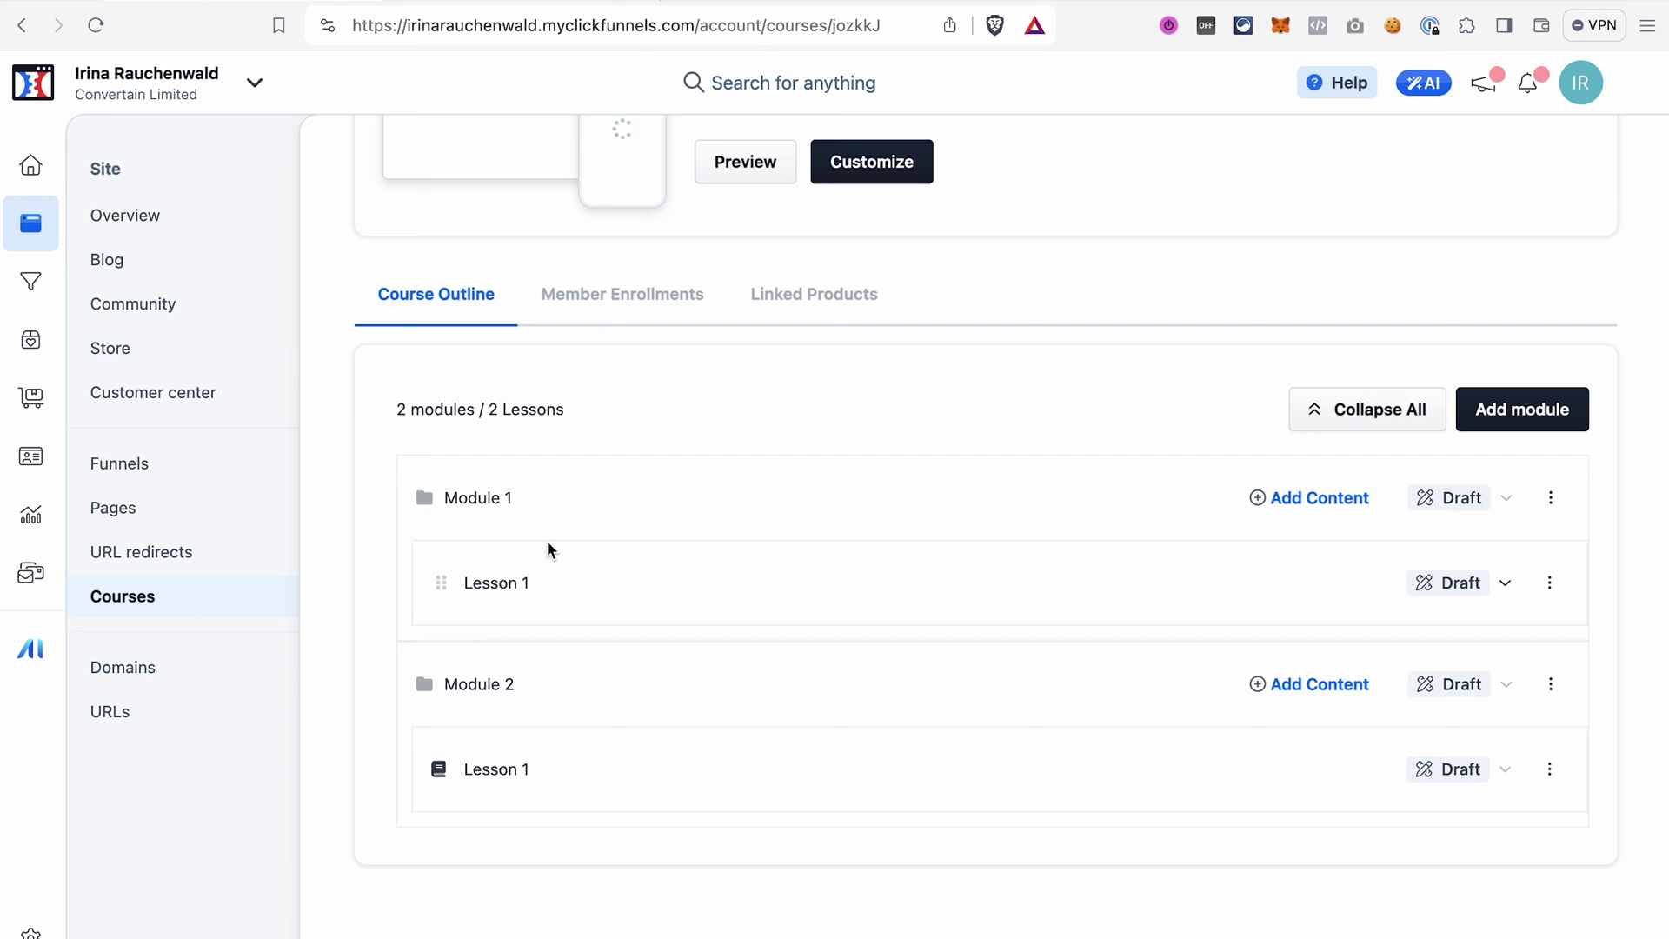
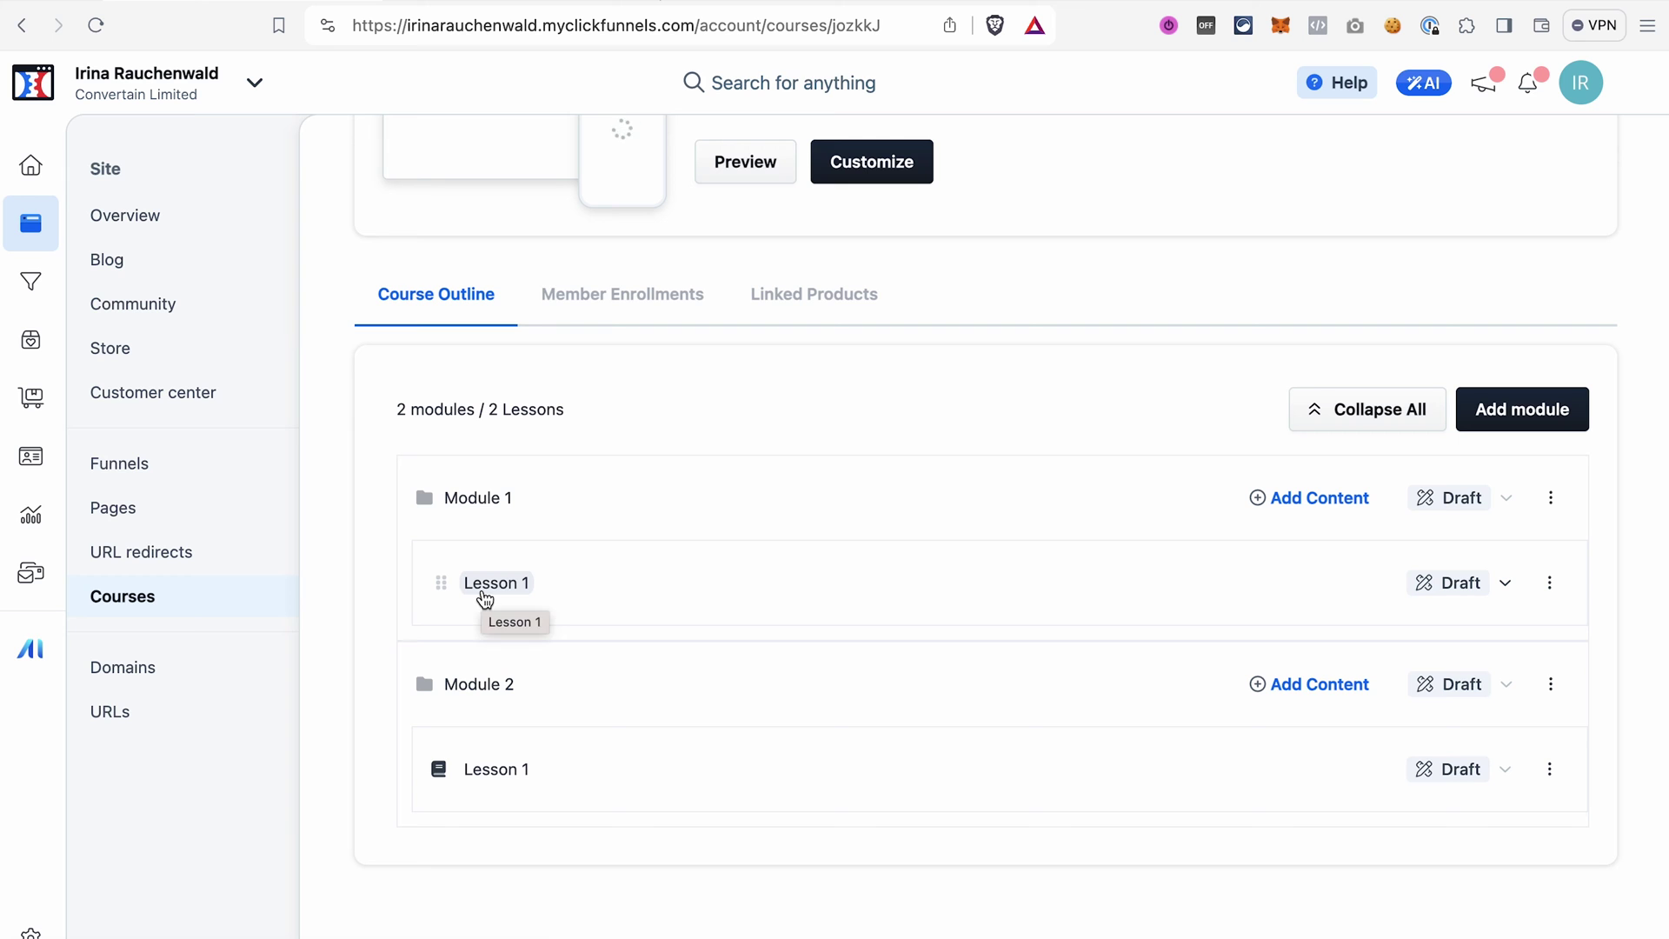
Open Lesson 1 of Module 1 for editing and review its Media and Lesson URL settings.
left_click(486, 592)
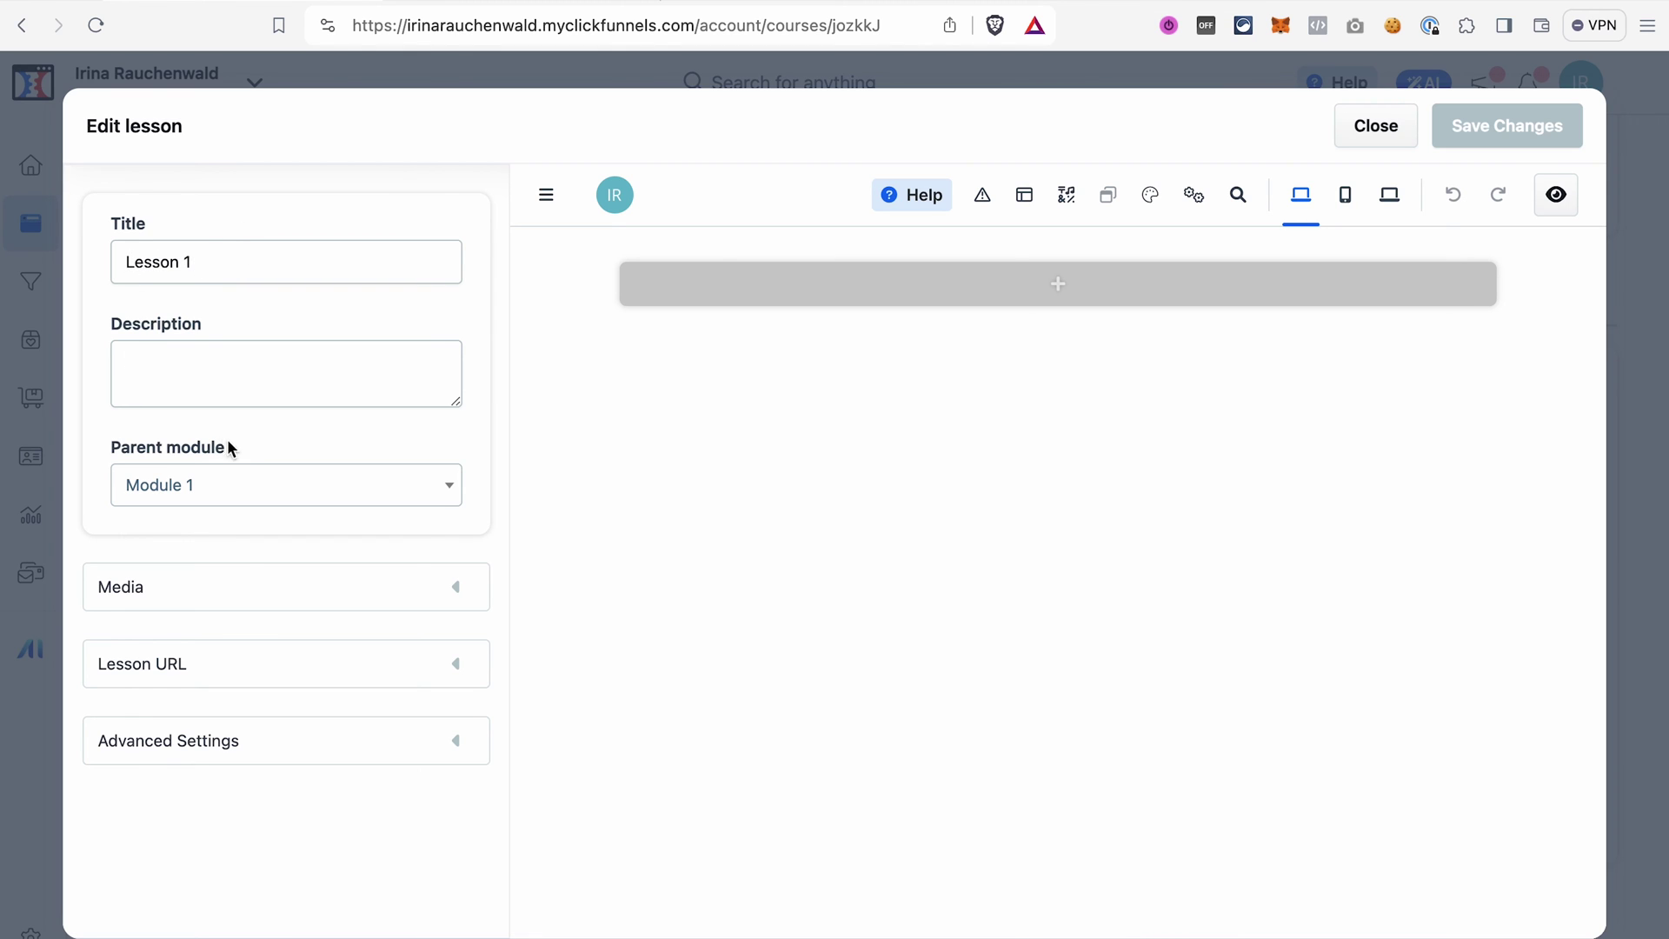
left_click(458, 587)
left_click(458, 588)
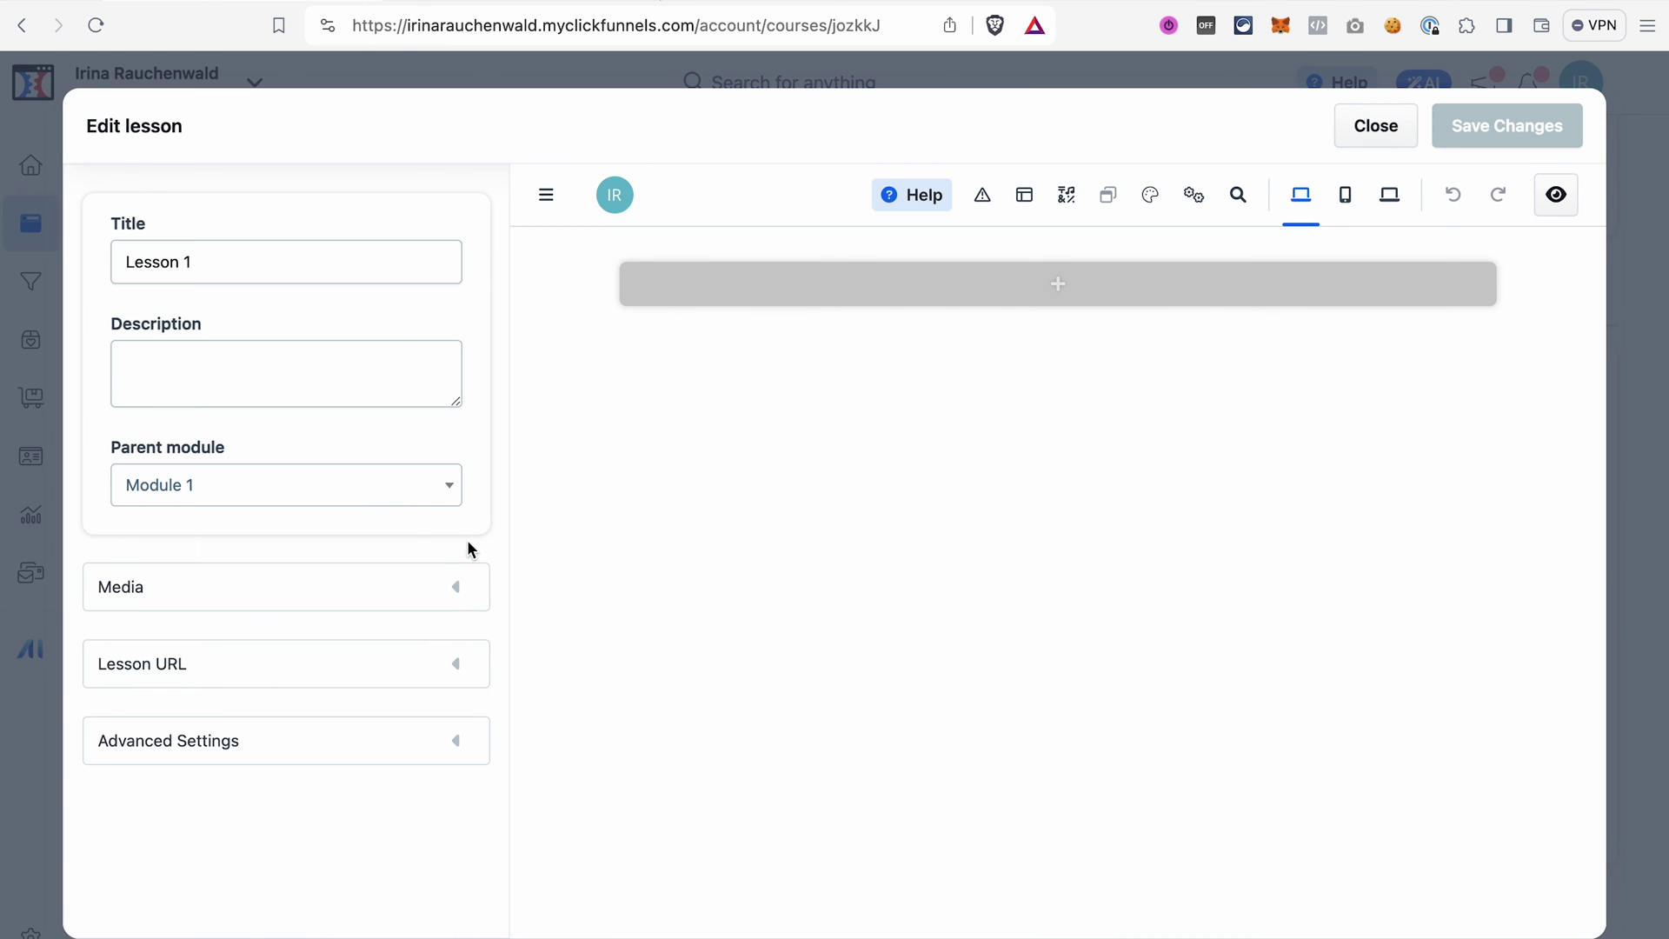
left_click(455, 598)
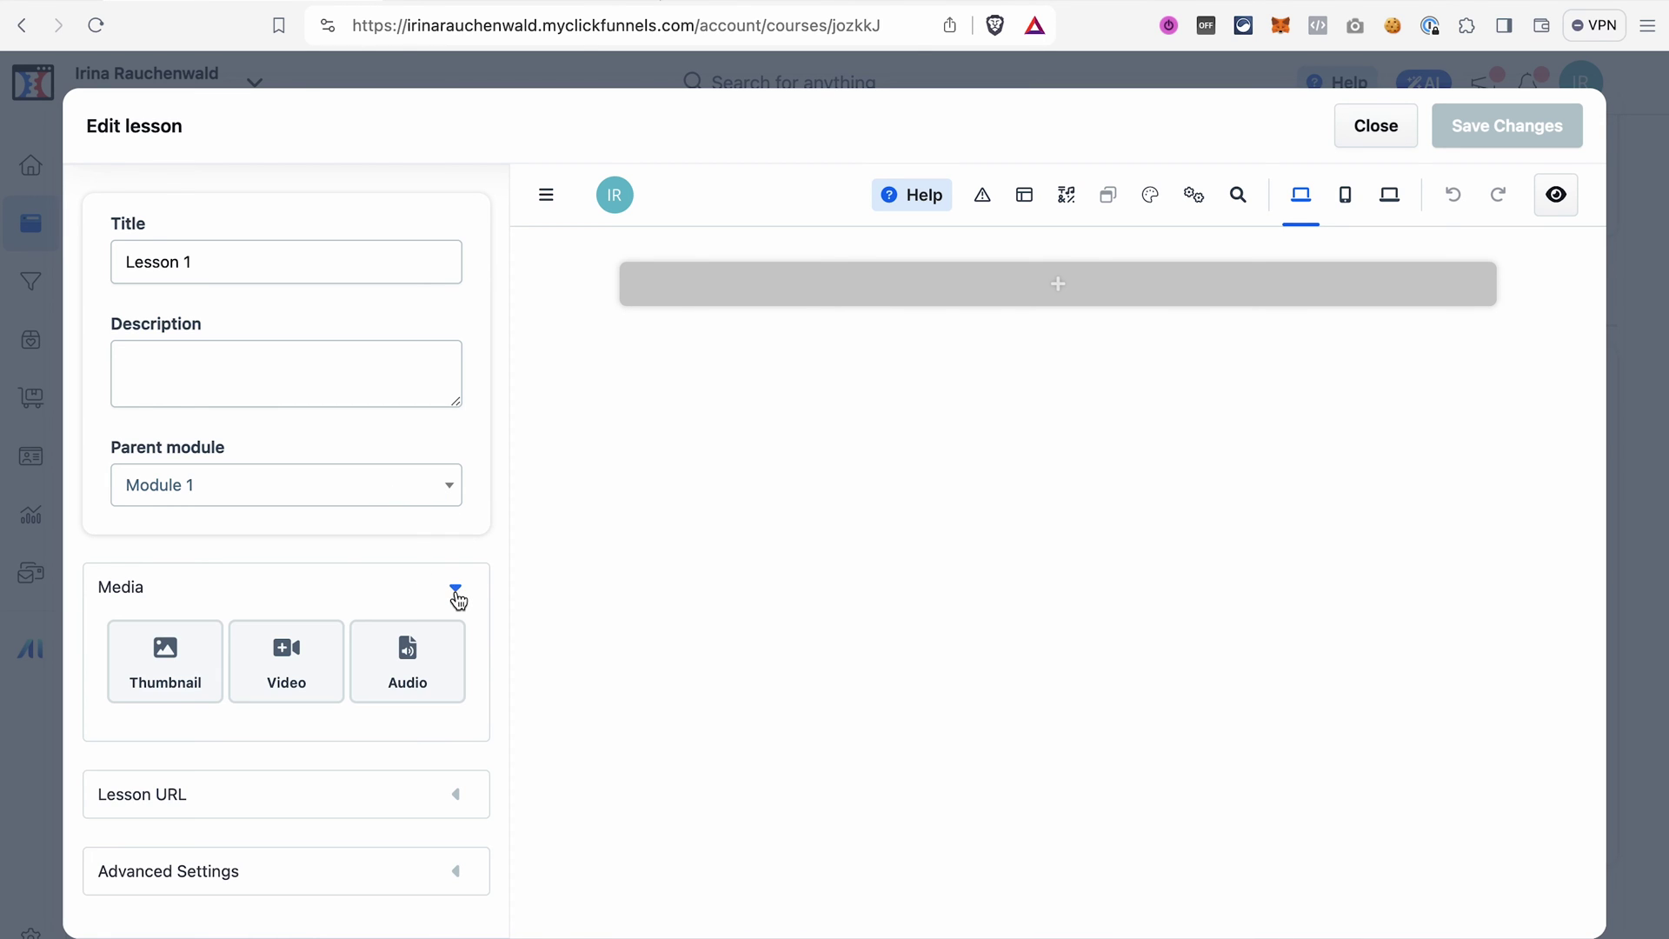
left_click(459, 794)
scroll(396, 770, "down", 2)
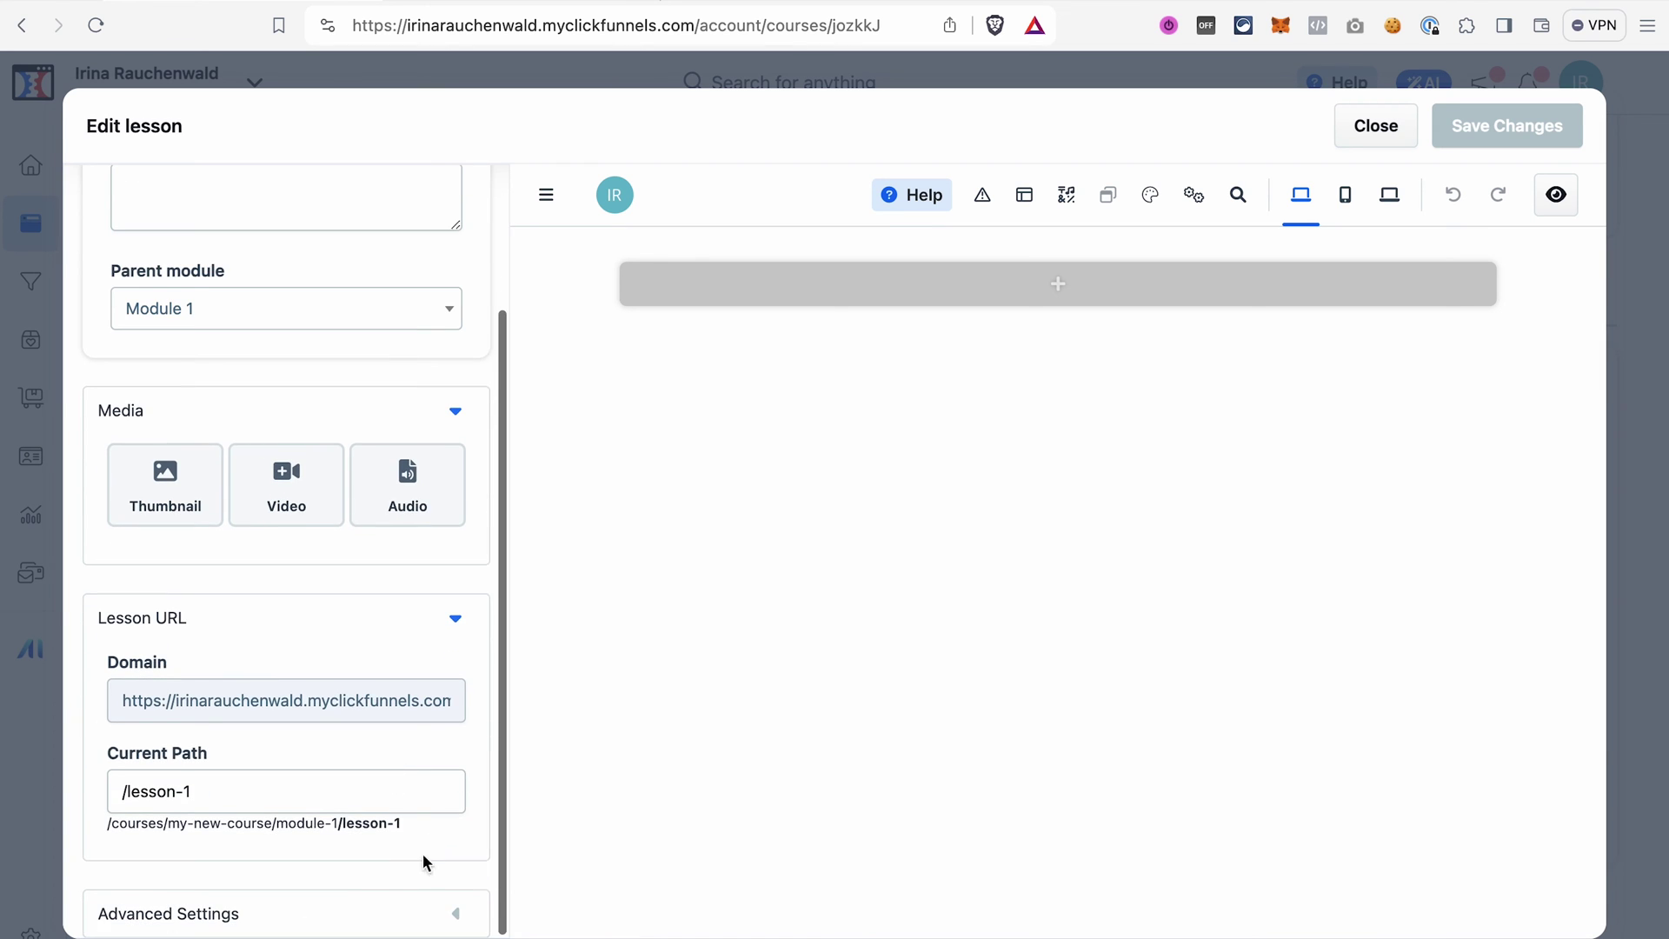
Examine the lesson's Advanced Settings, including its Style and Template Page options.
left_click(455, 913)
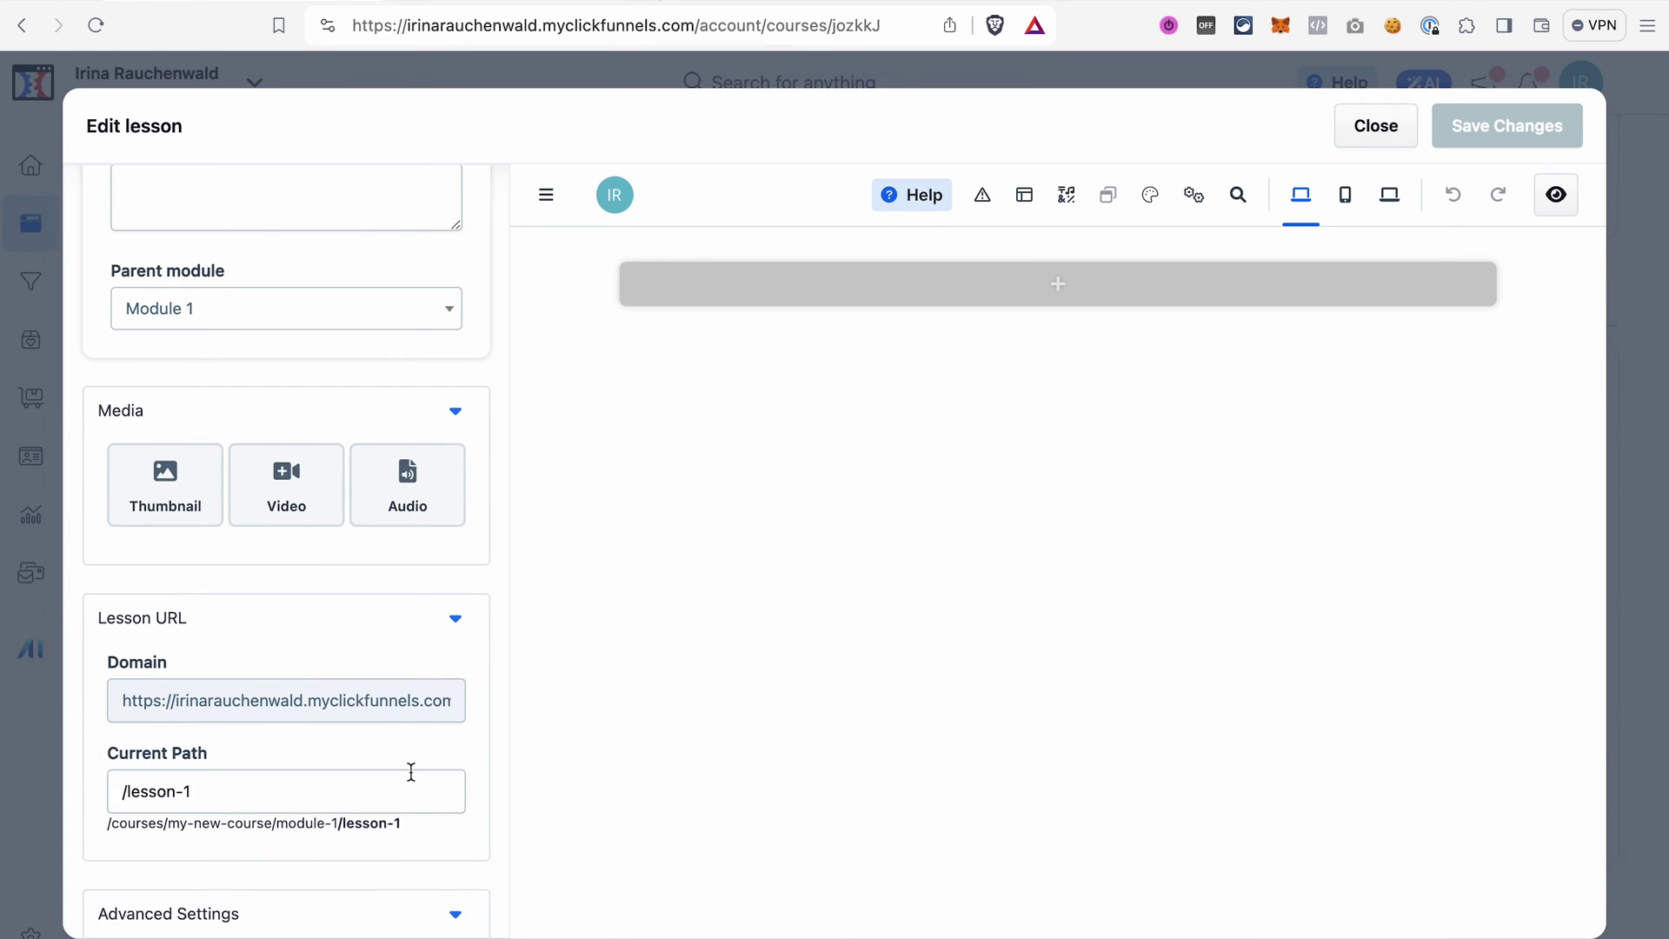
scroll(410, 771, "down", 4)
scroll(410, 771, "down", 1)
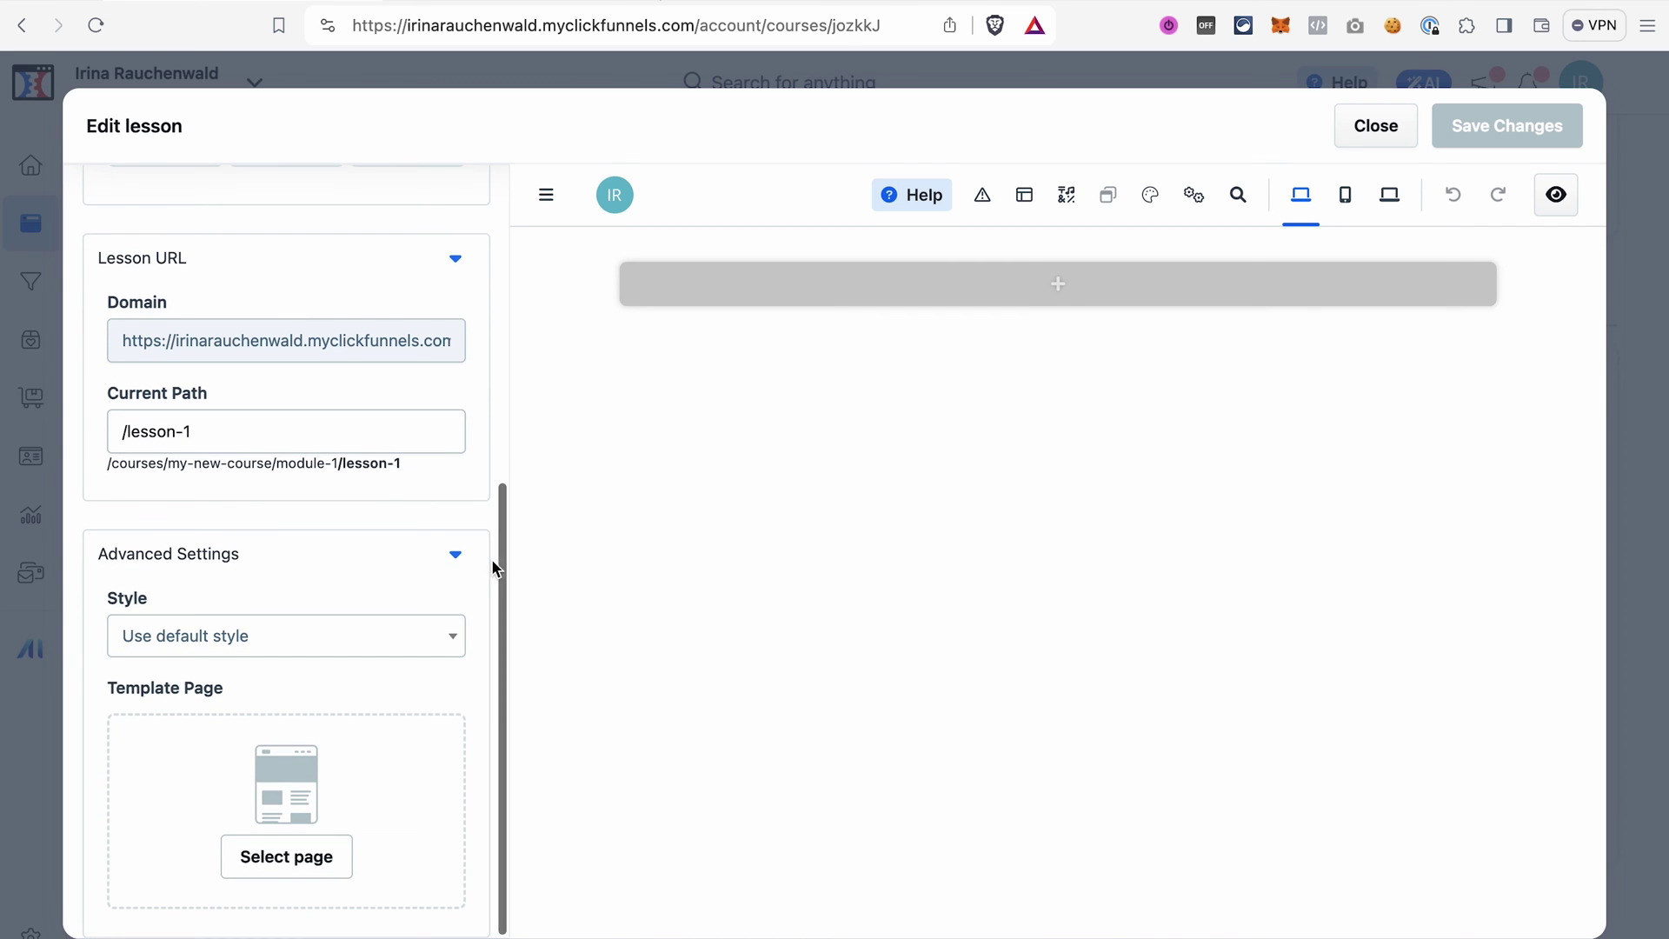
left_click(454, 554)
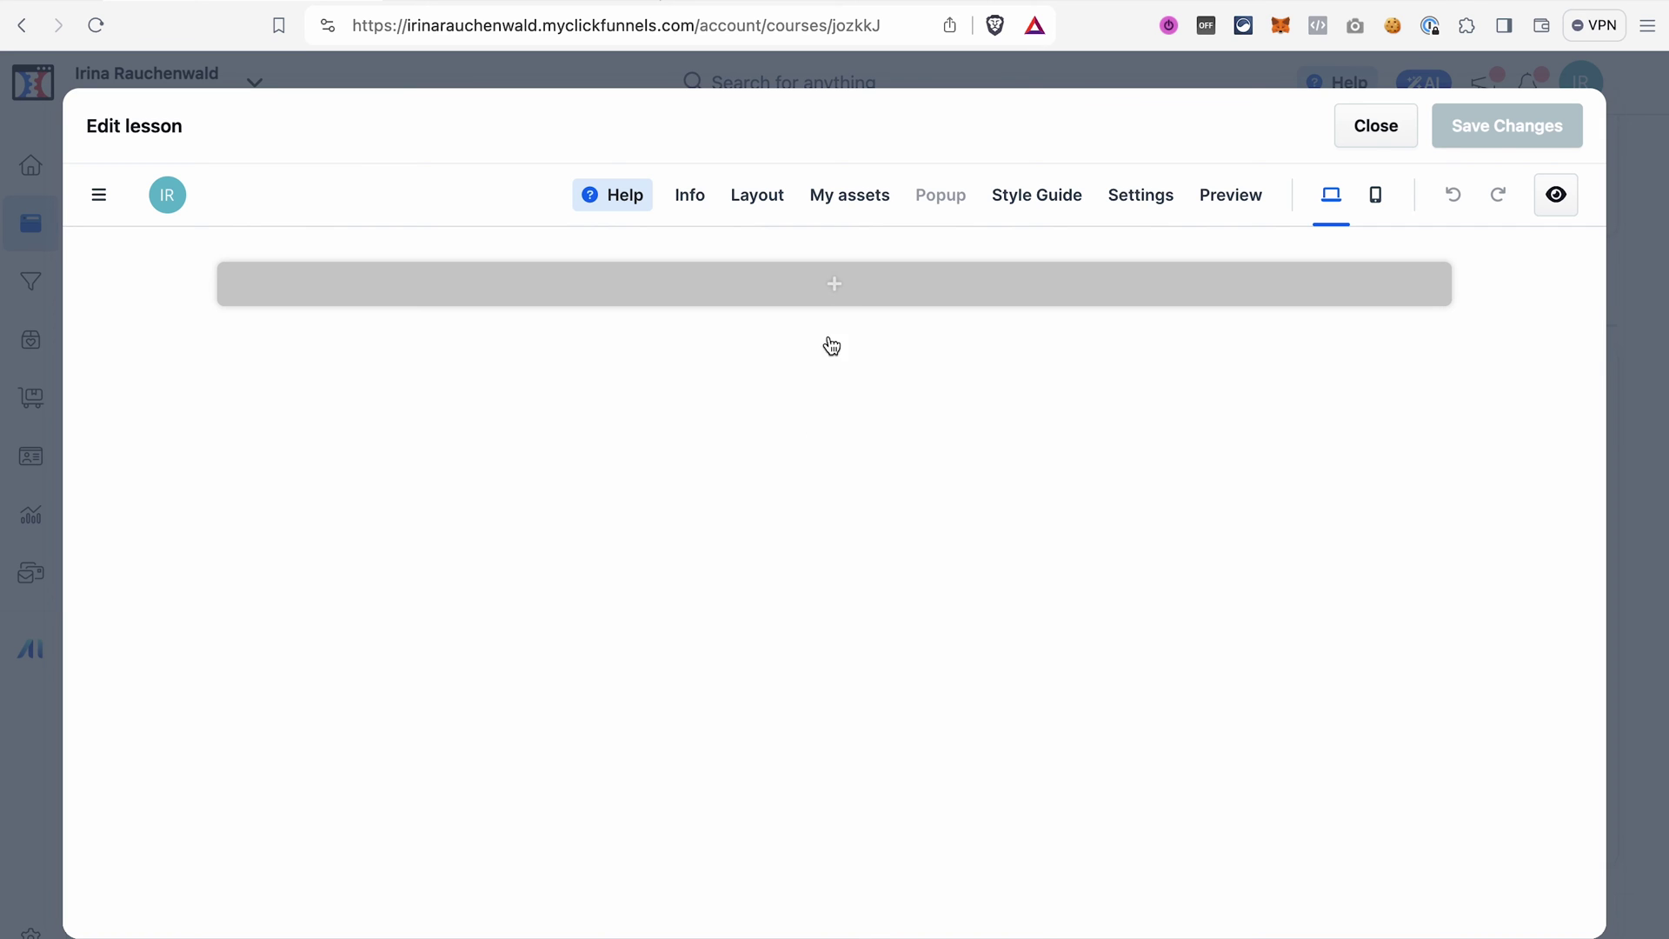
Add a full-page section containing a one-column row to the lesson content.
left_click(843, 299)
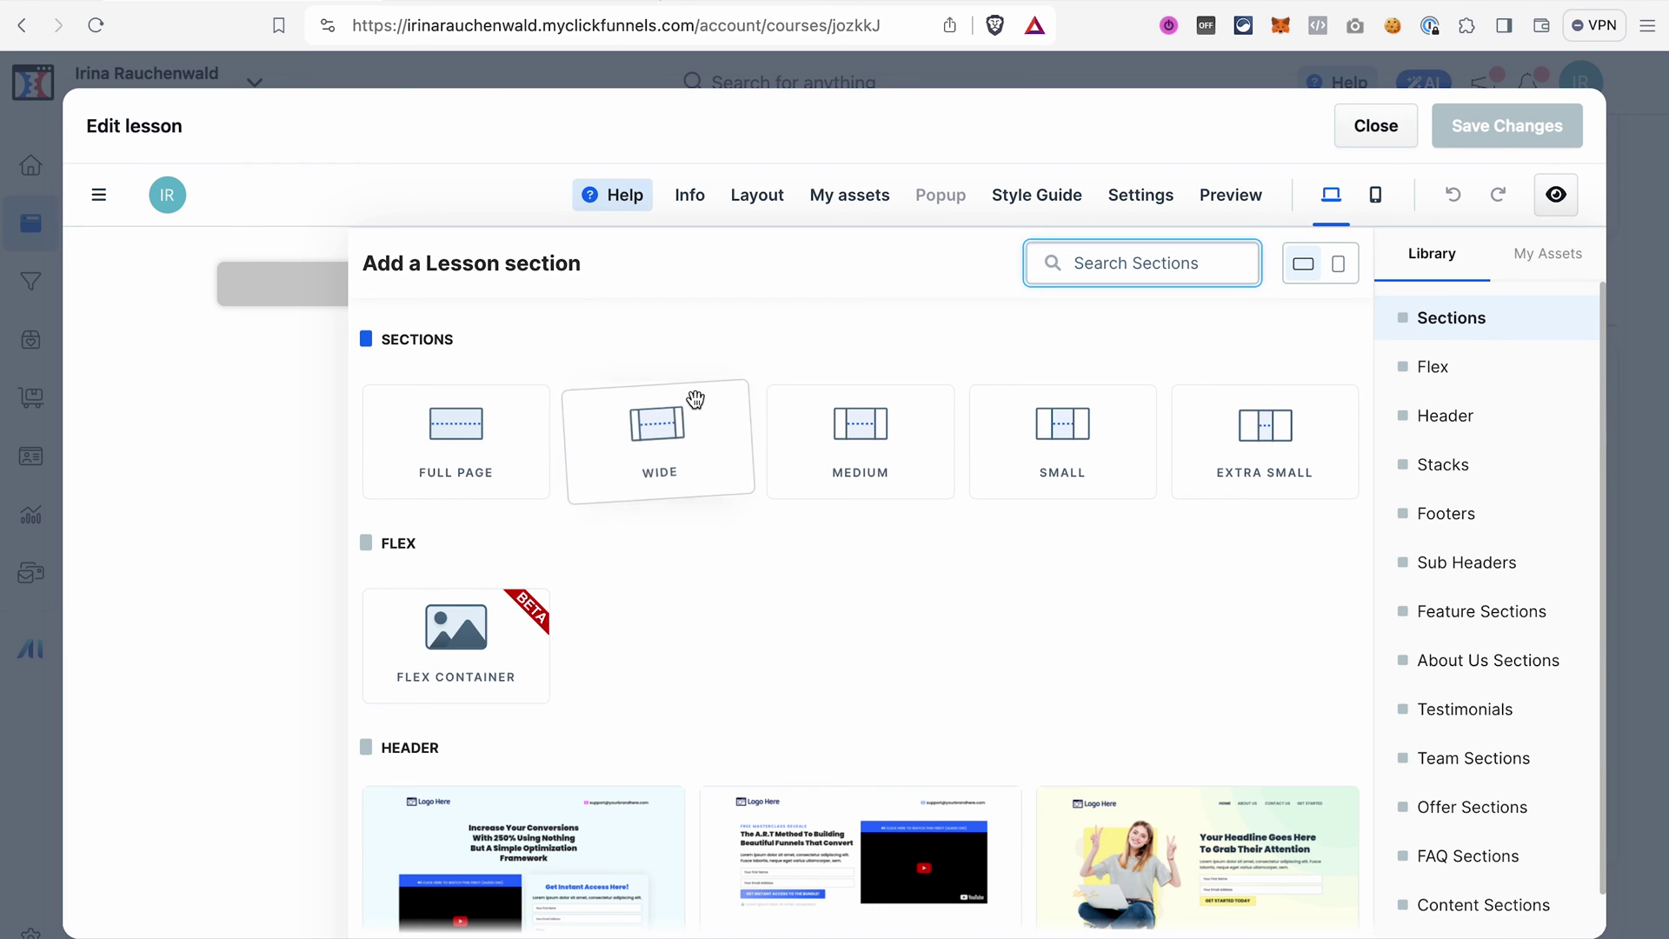
left_click(479, 436)
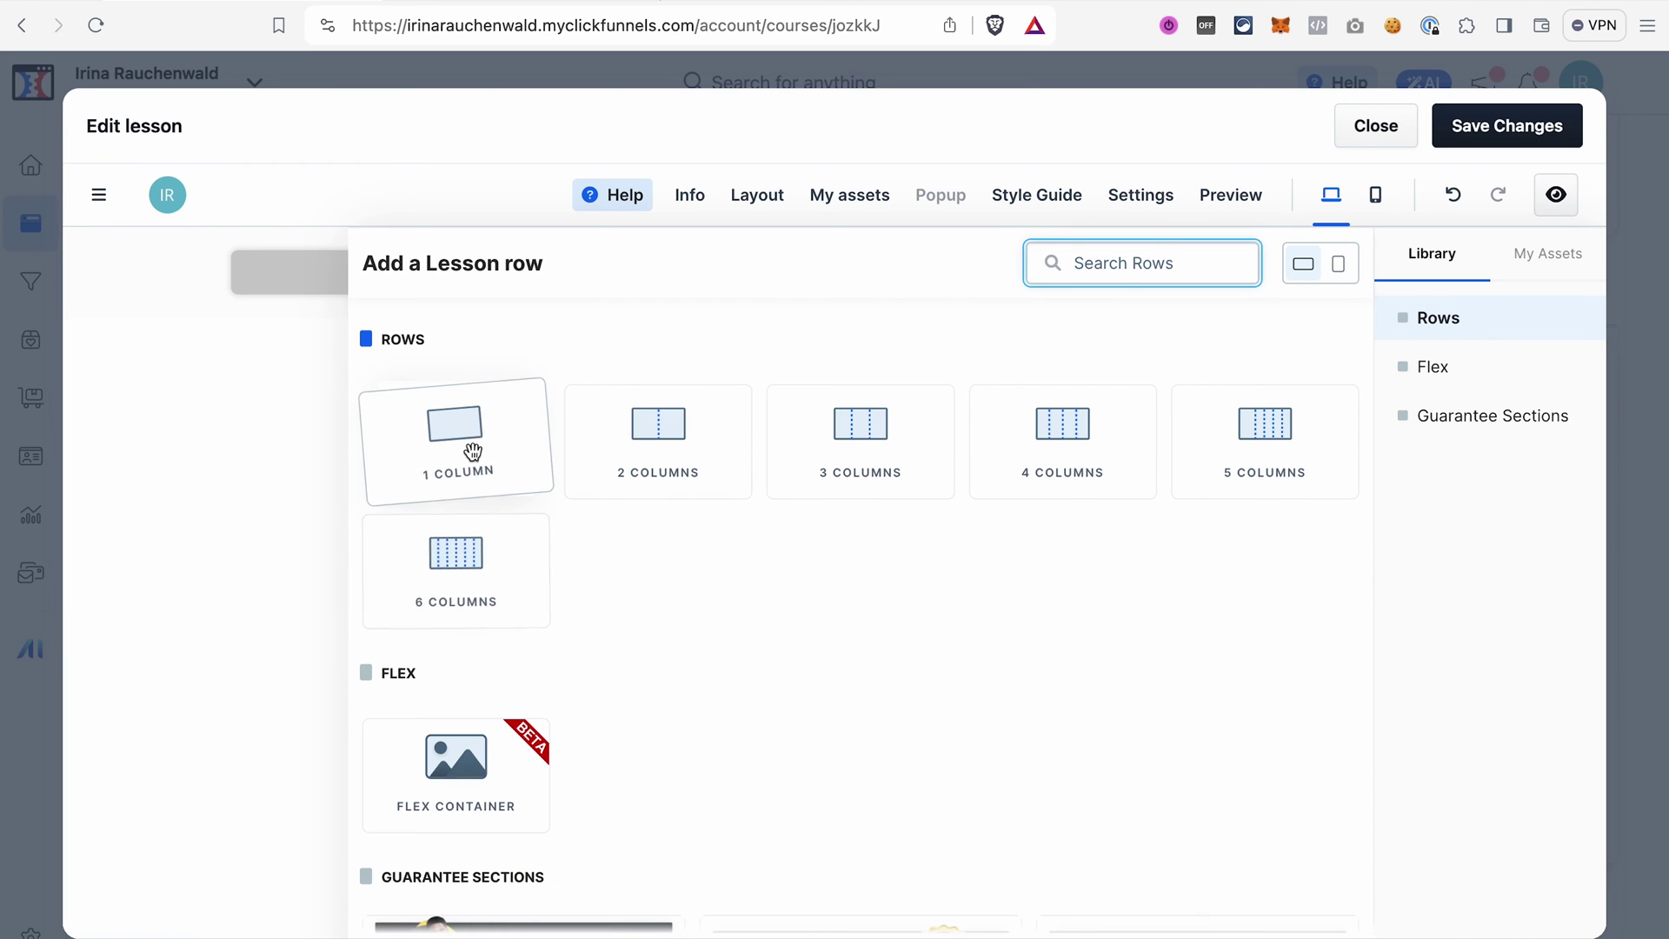
left_click(452, 435)
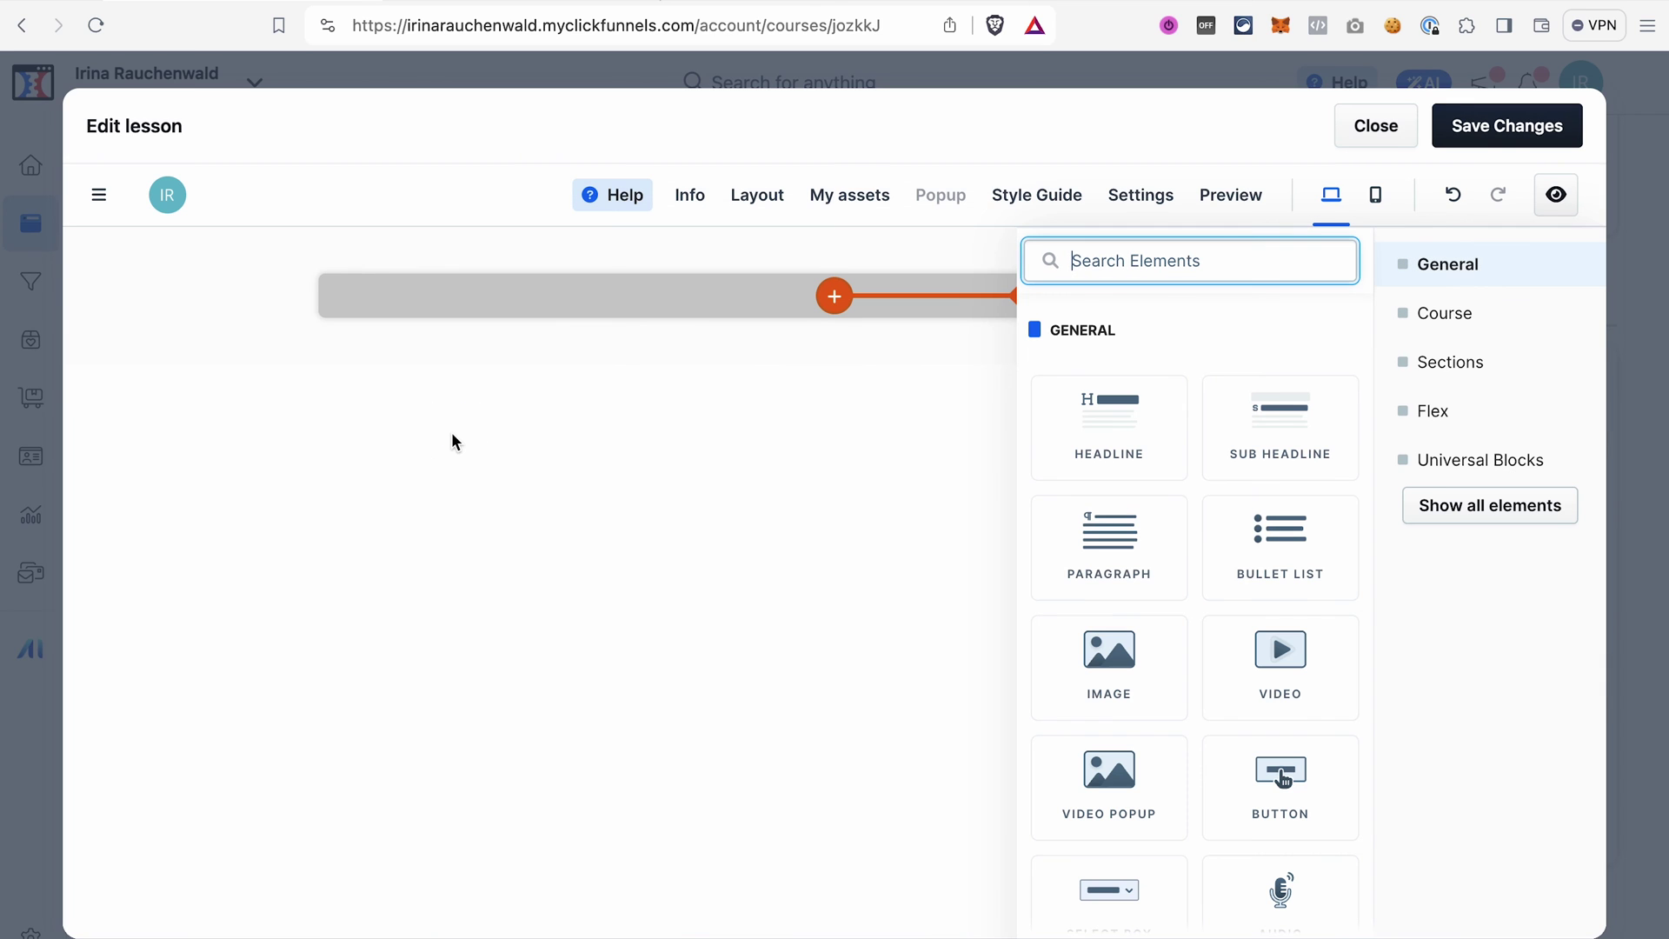
Insert a headline, a paragraph and an image into the lesson's row, save the changes and close the lesson.
left_click(1106, 418)
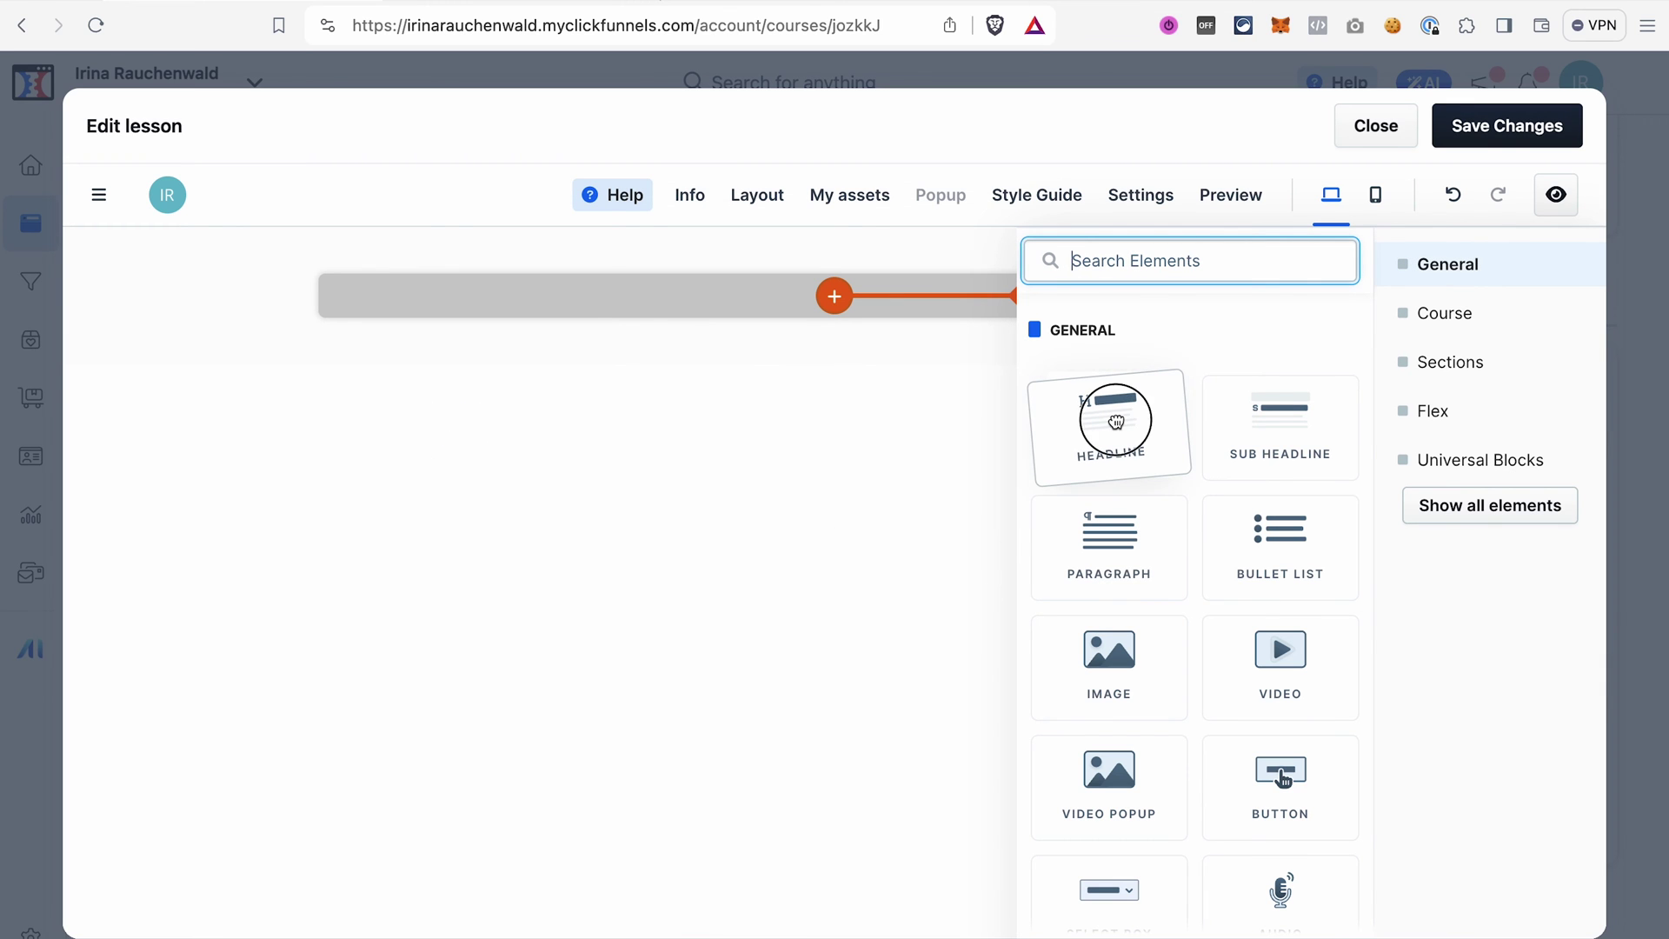
left_click(1116, 567)
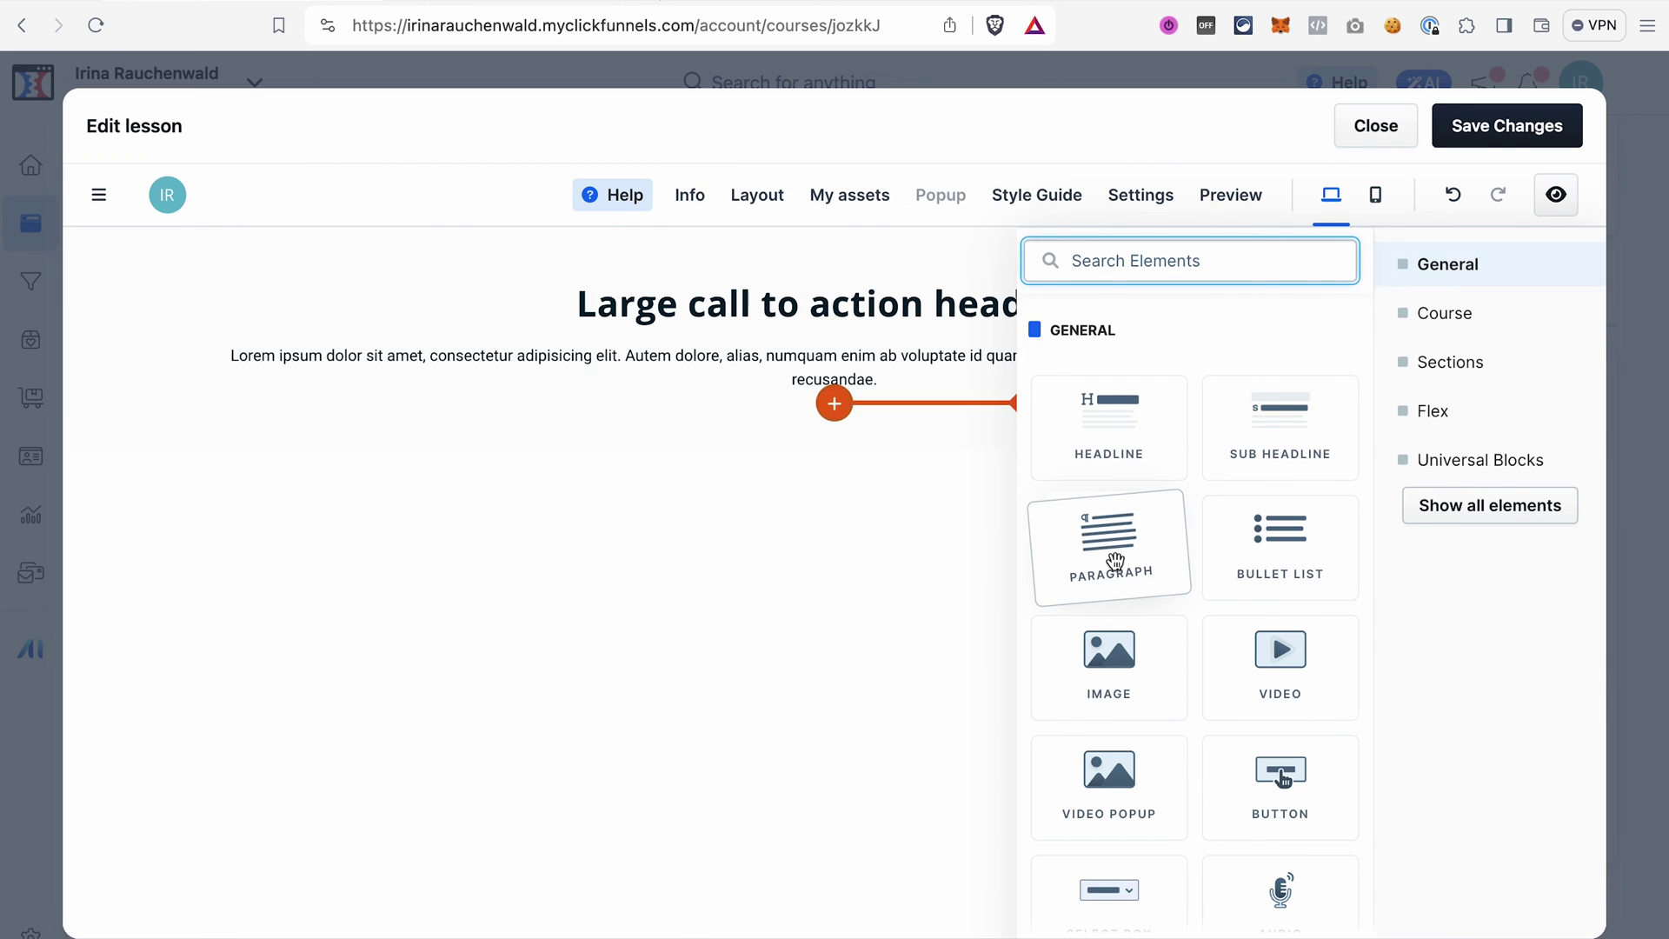
left_click(1130, 656)
left_click(719, 597)
scroll(946, 477, "up", 3)
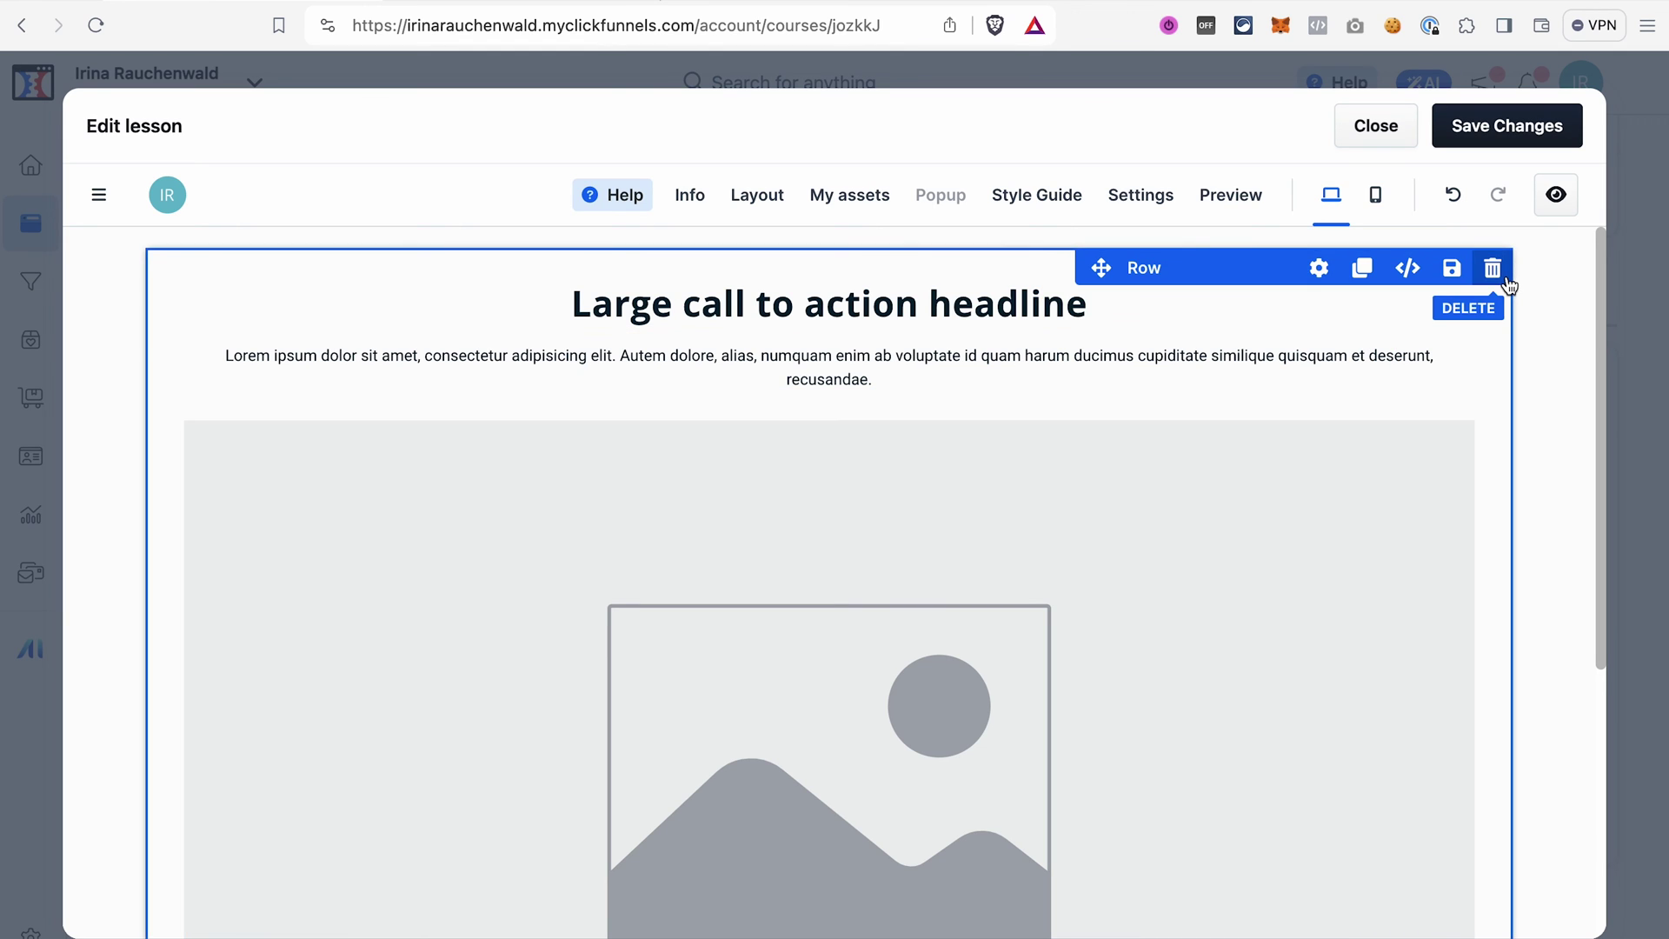
left_click(1502, 127)
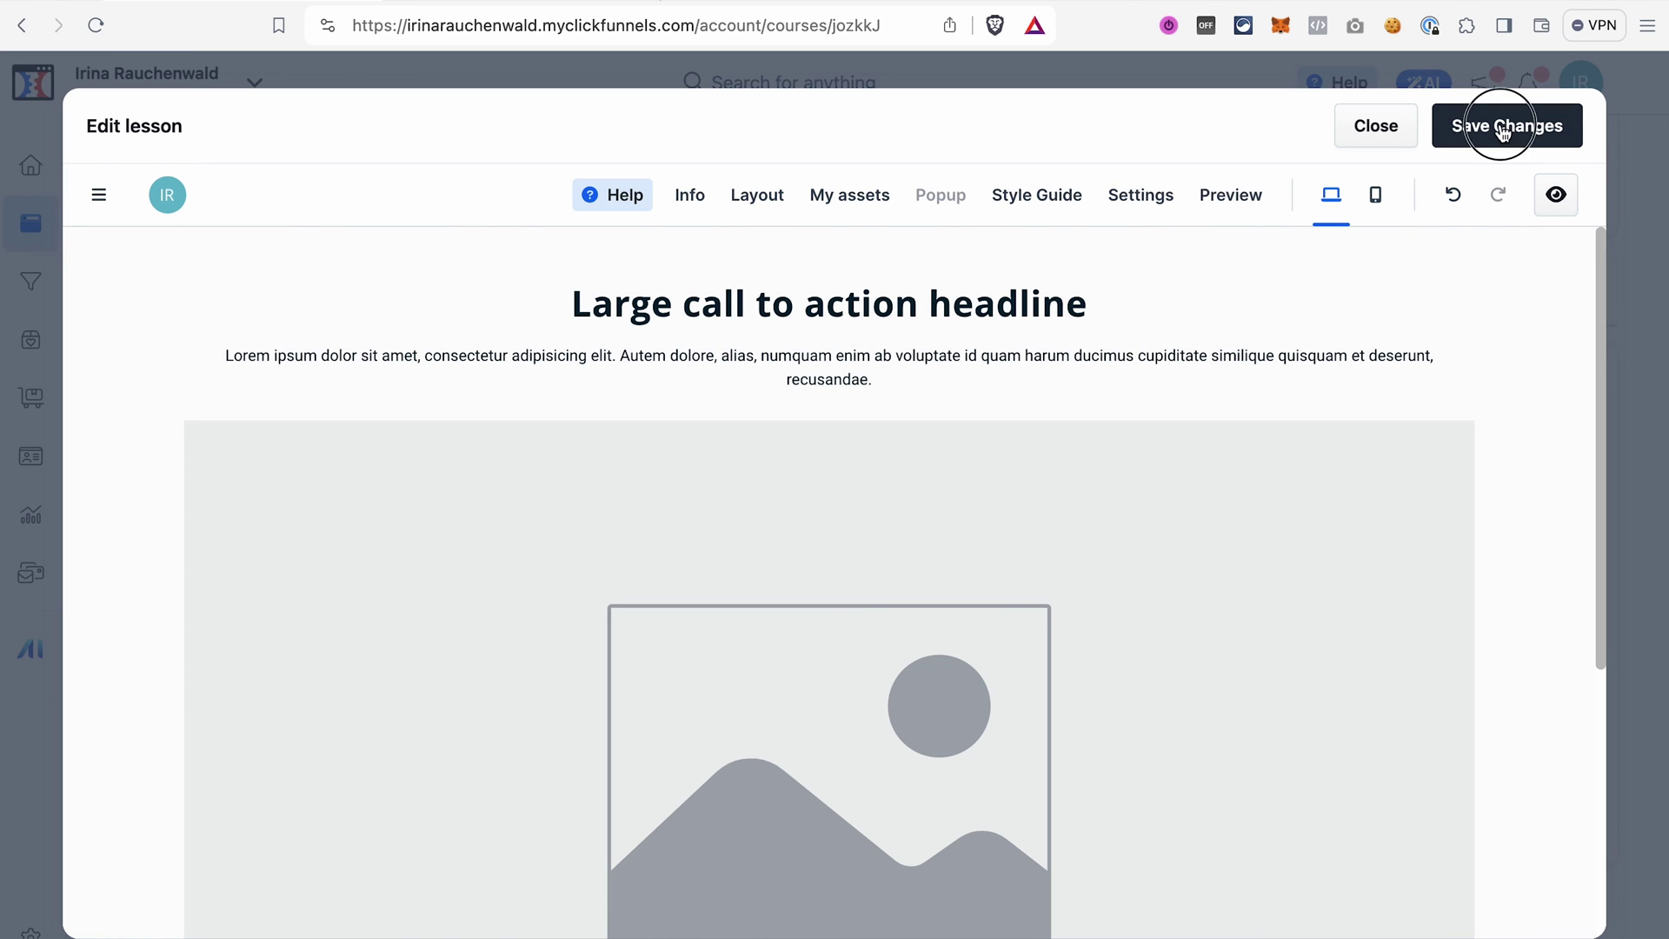
left_click(1380, 127)
Publish Module 1 and its Lesson 1 immediately, enrolling all existing course students in the module without an enroll email notification.
left_click(1505, 583)
left_click(1443, 633)
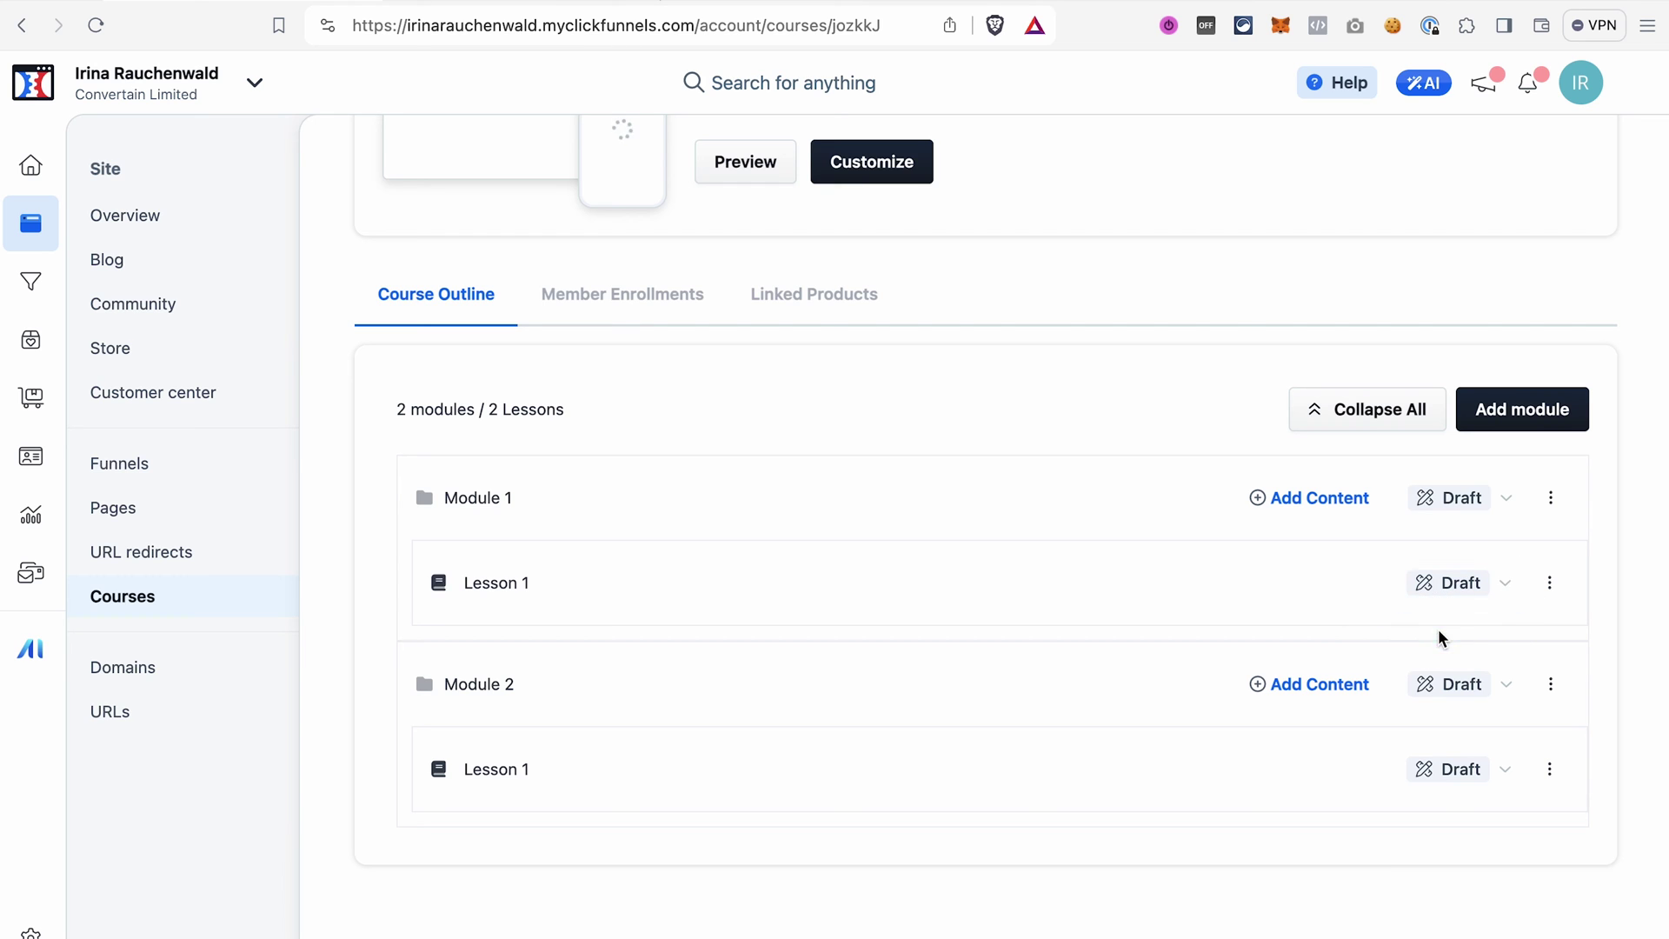
left_click(1513, 503)
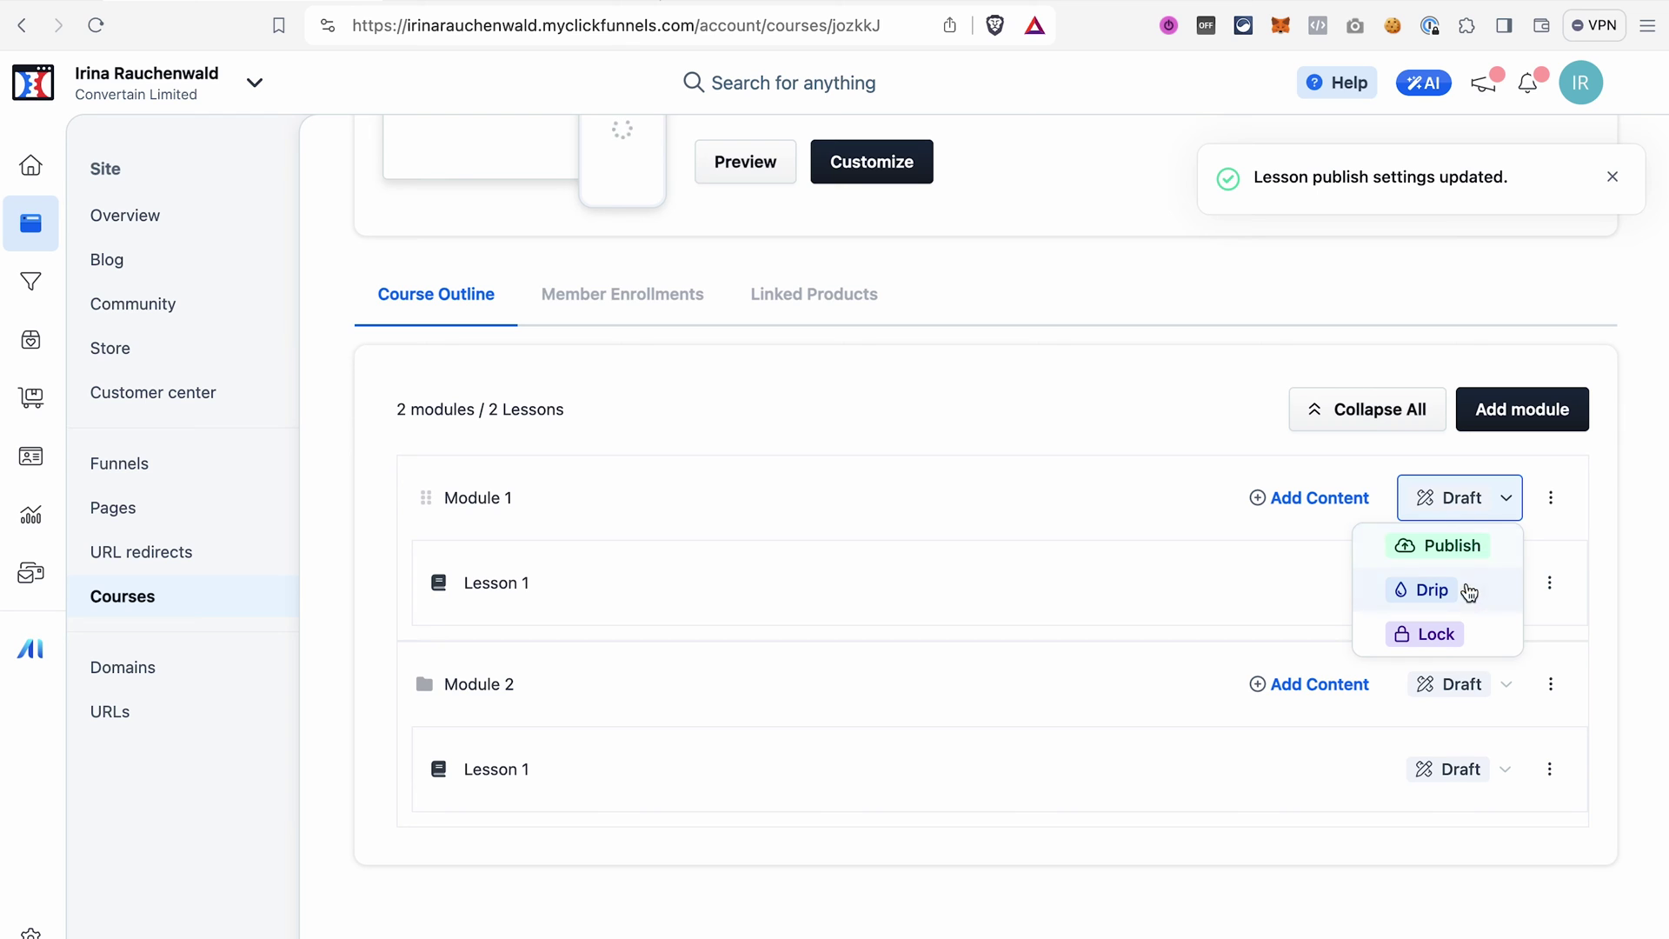
left_click(1448, 546)
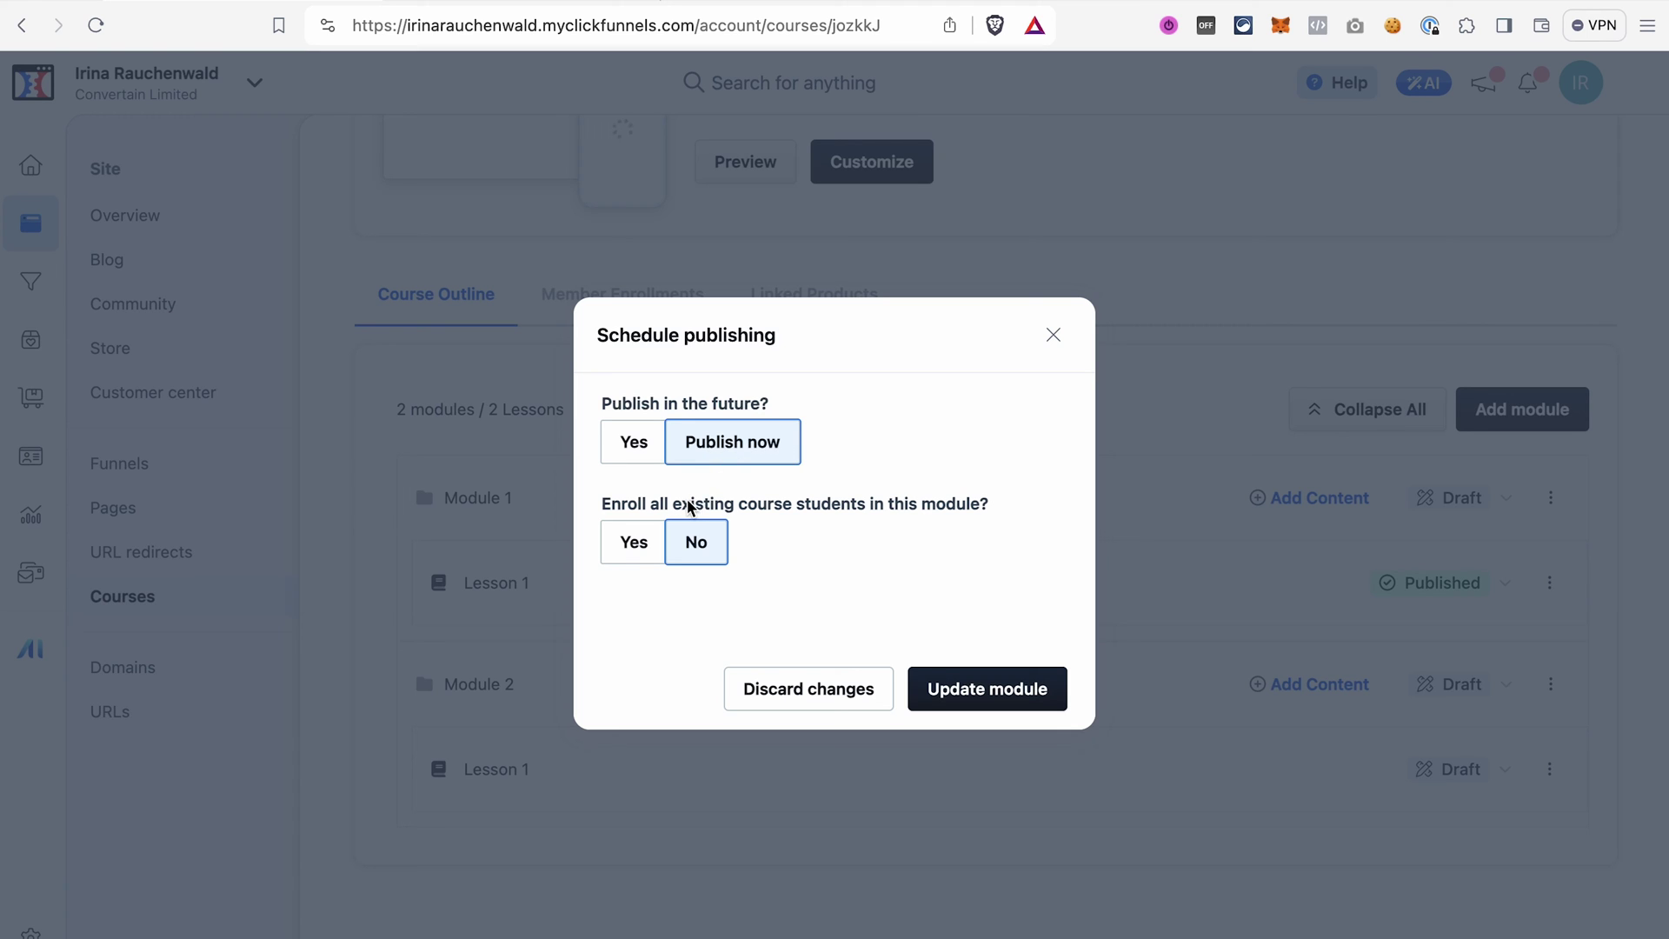
left_click(634, 541)
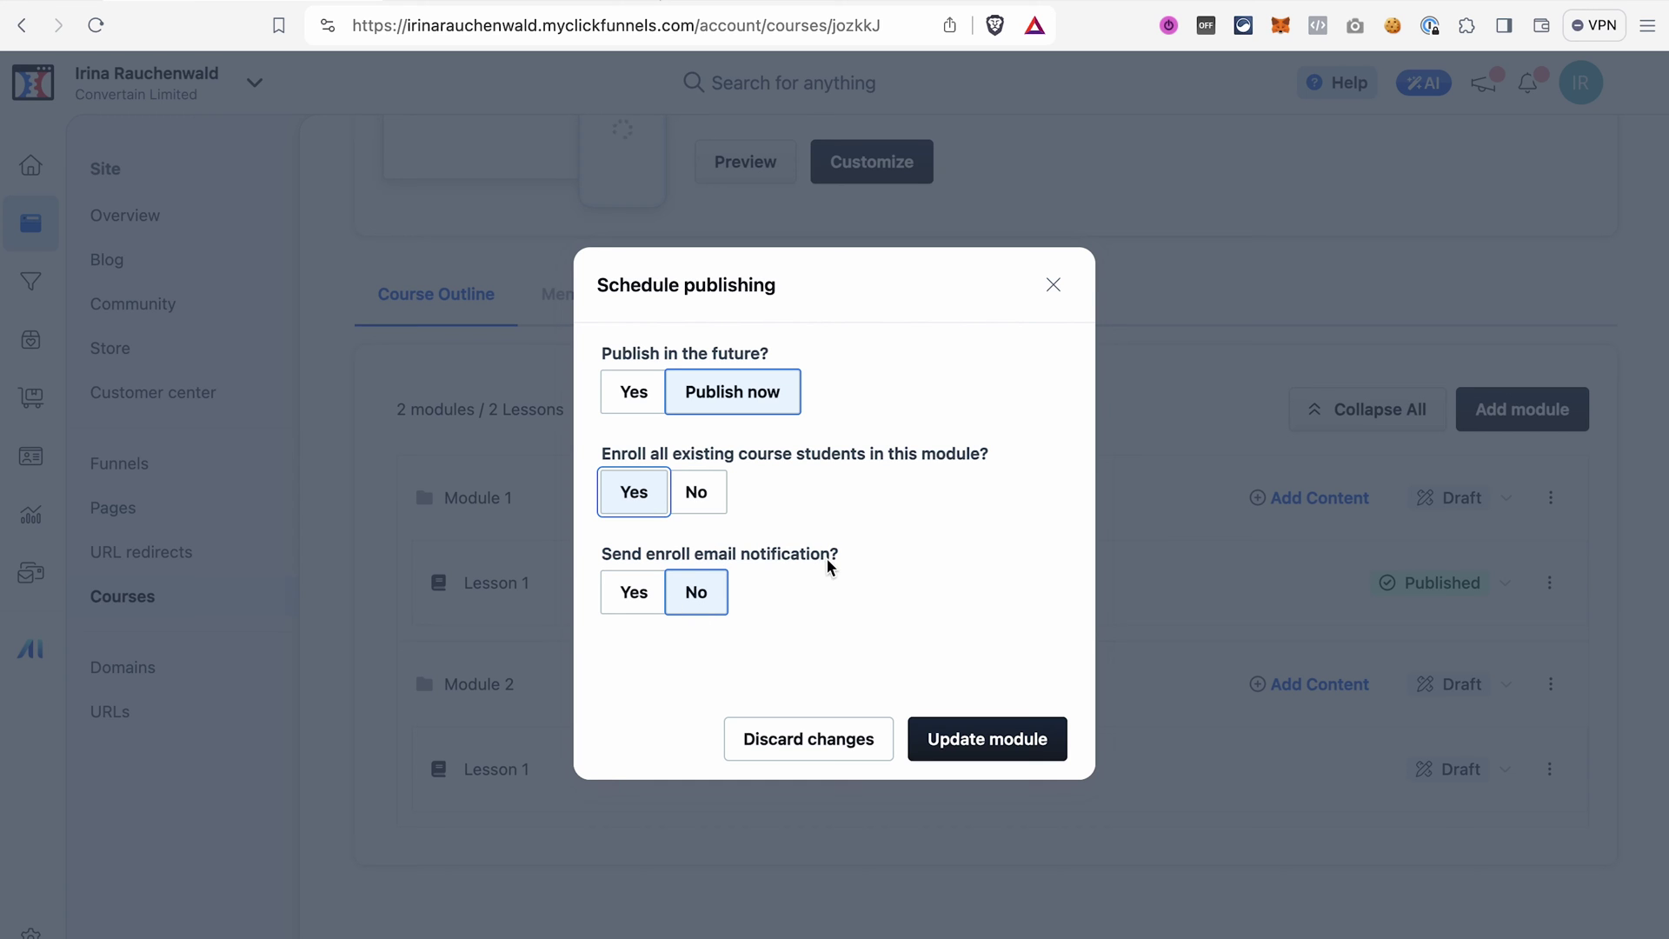
left_click(1034, 744)
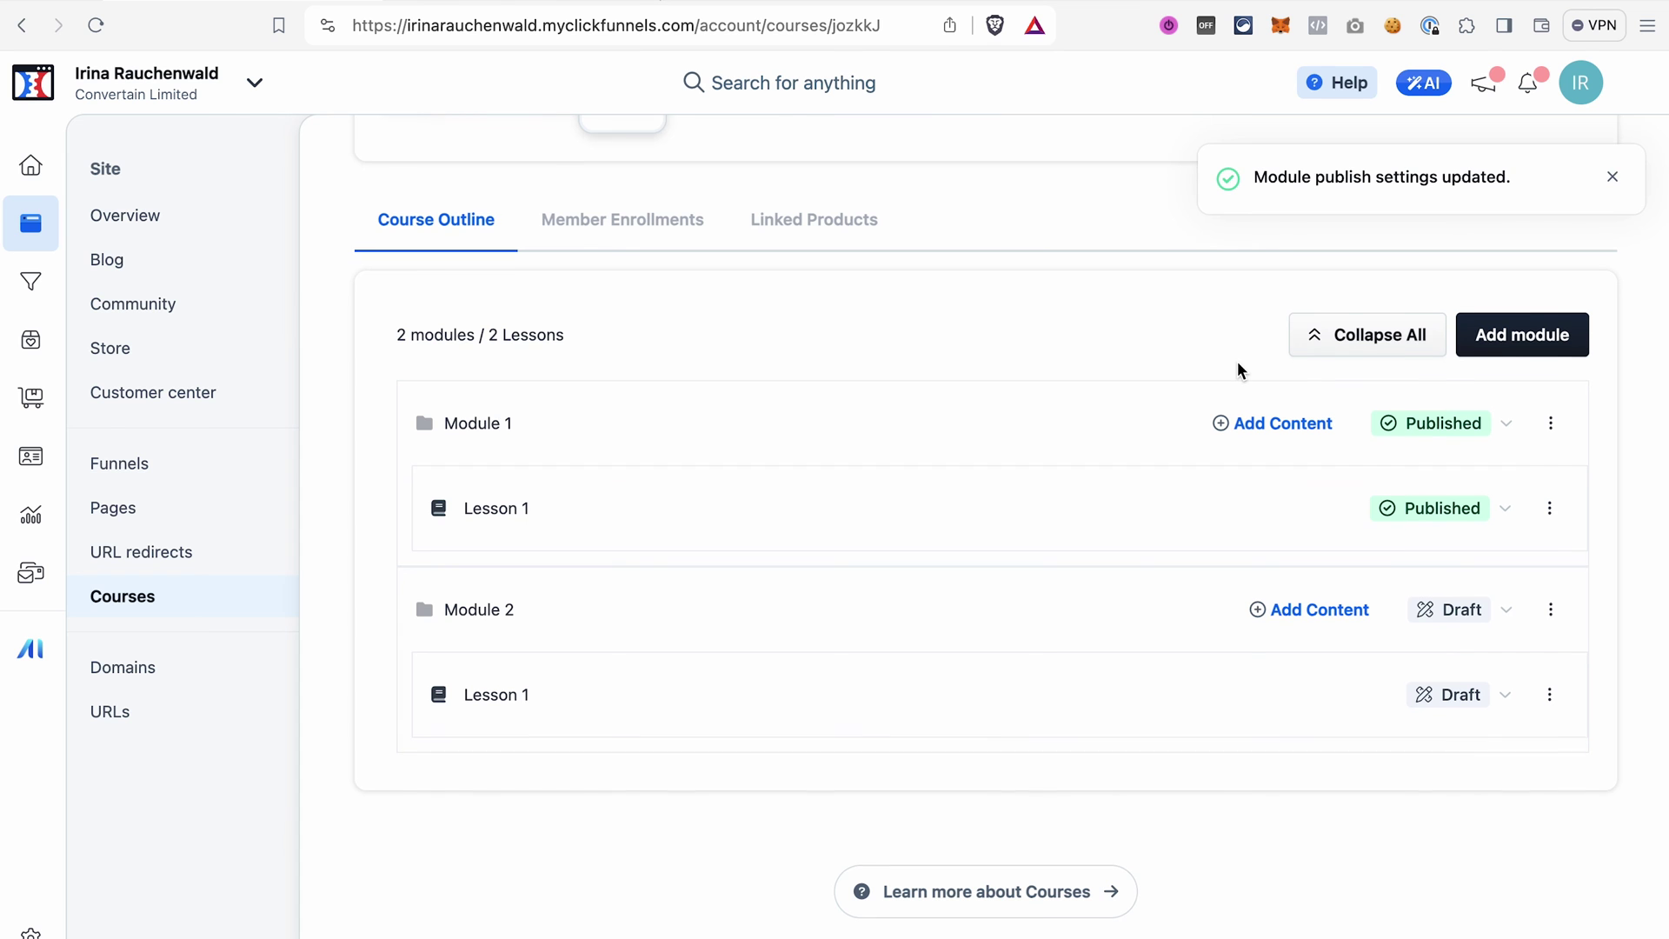
Publish My New Course immediately without including draft, publishing and unpublishing content.
scroll(1237, 369, "up", 5)
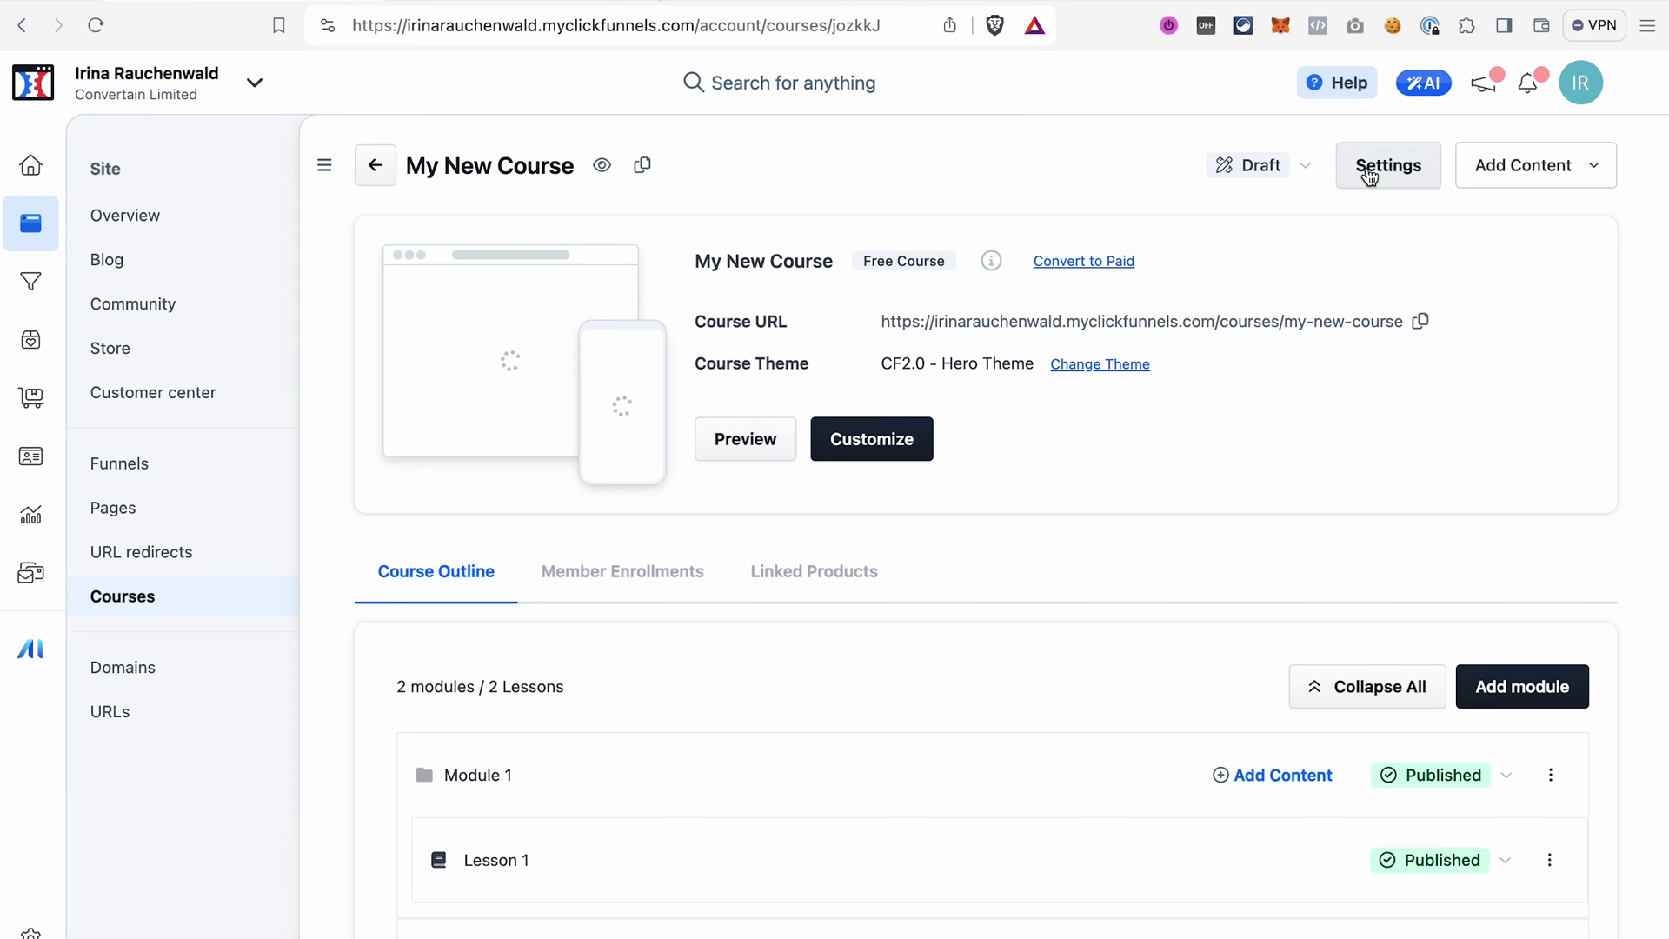
left_click(1308, 169)
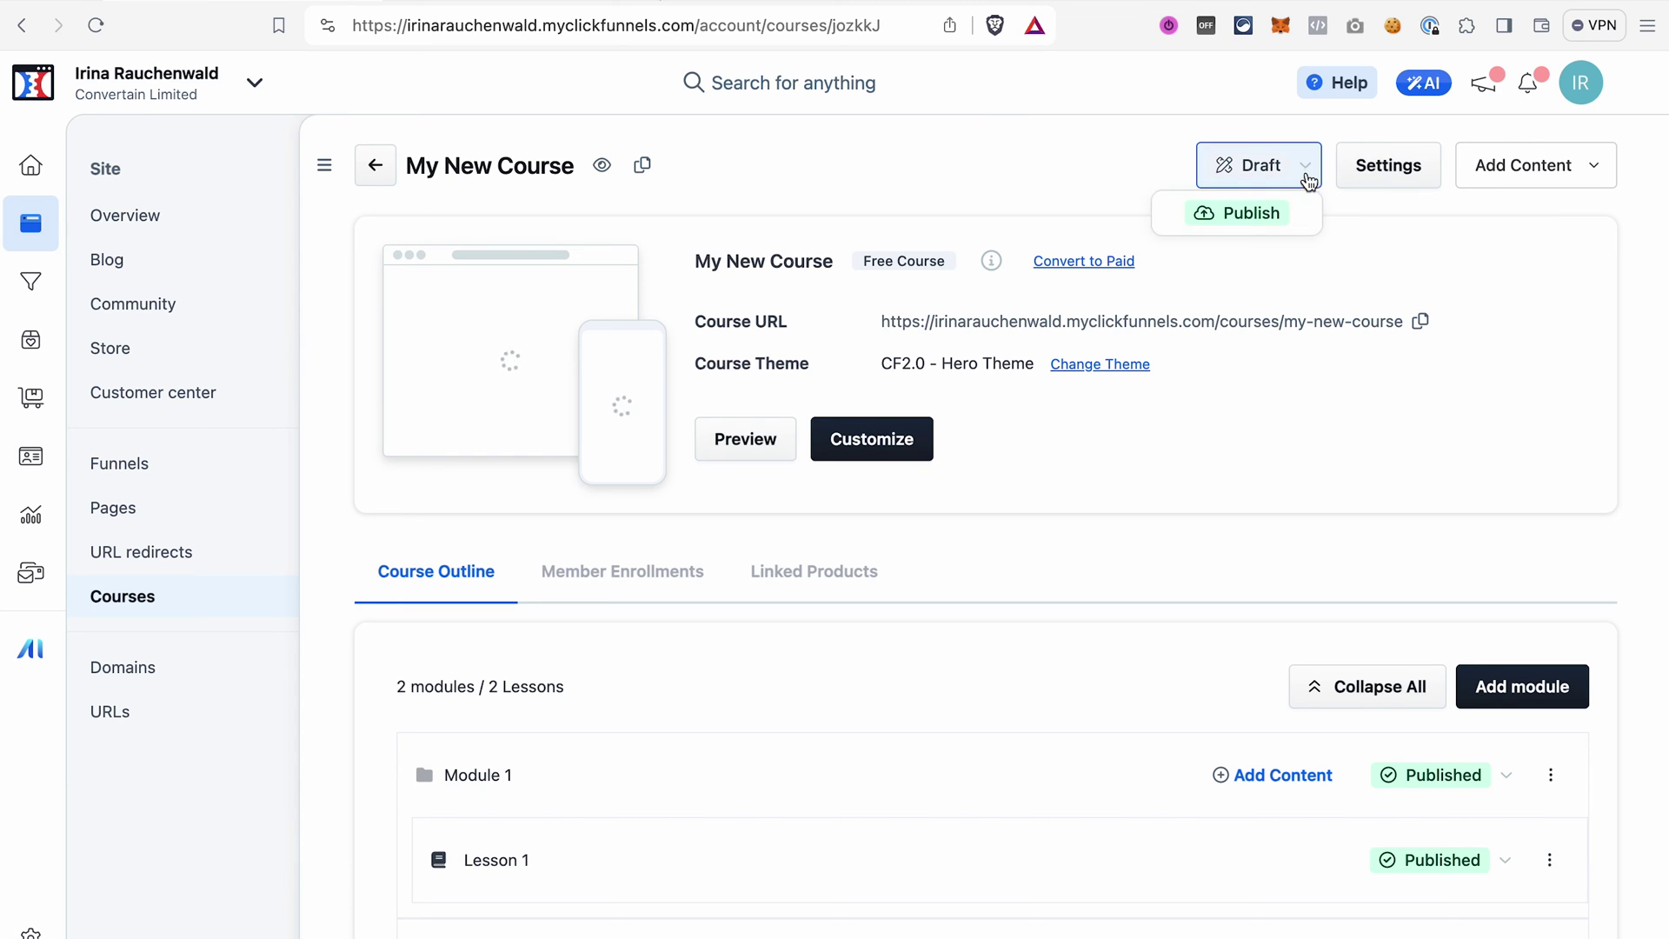
left_click(1248, 216)
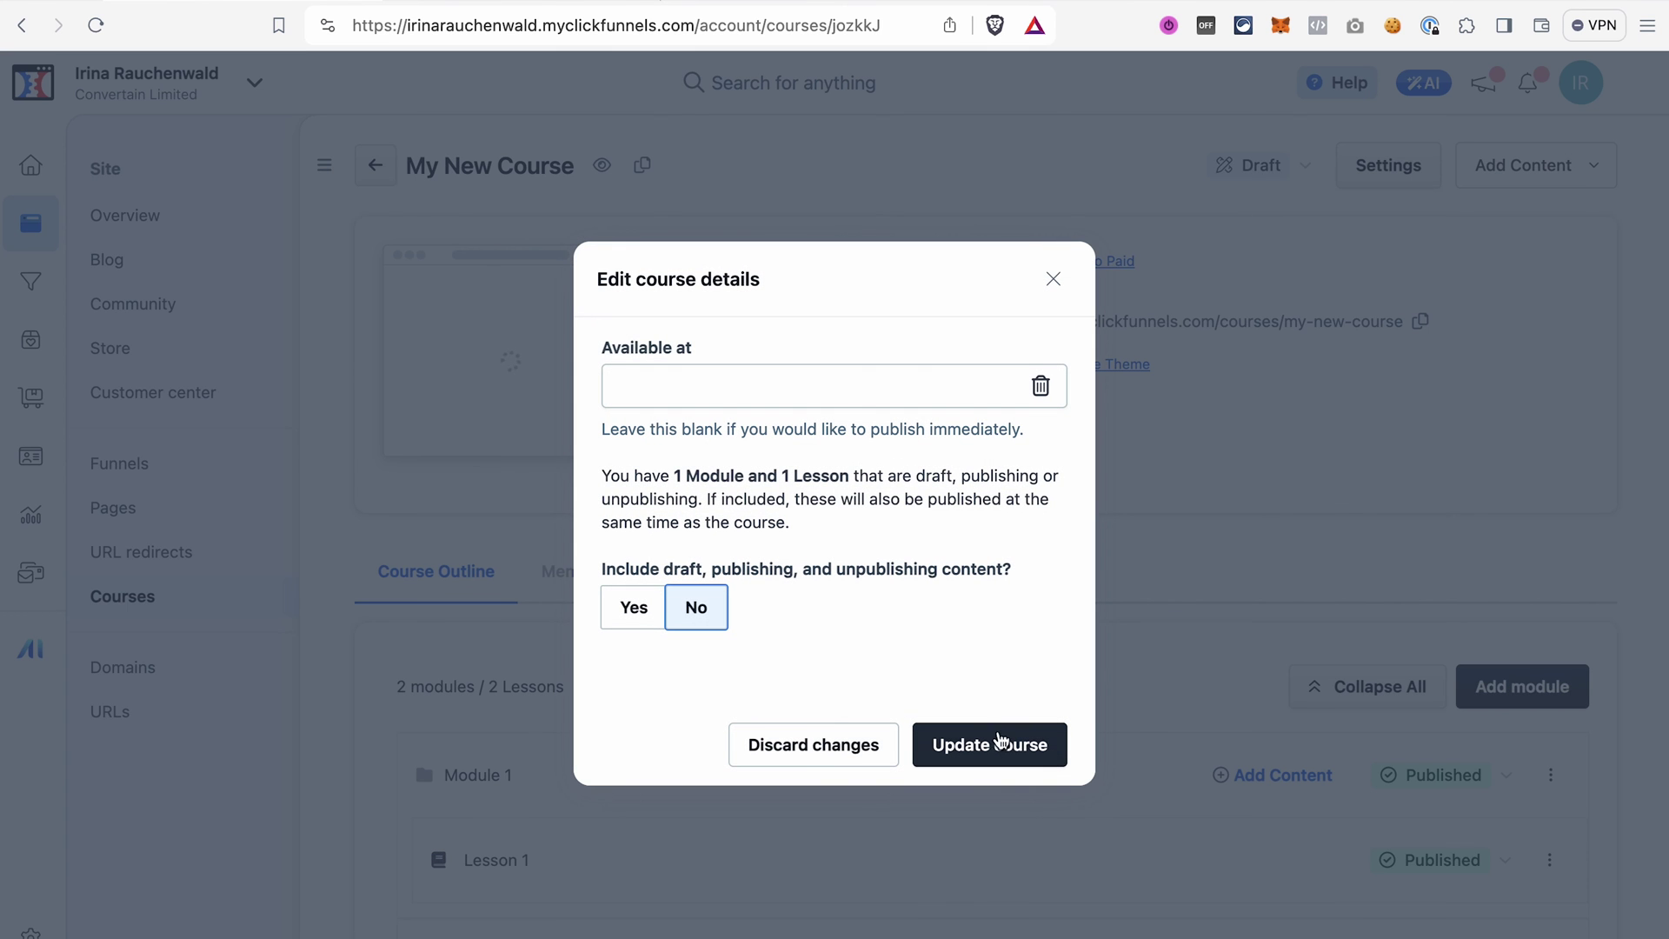
left_click(1008, 749)
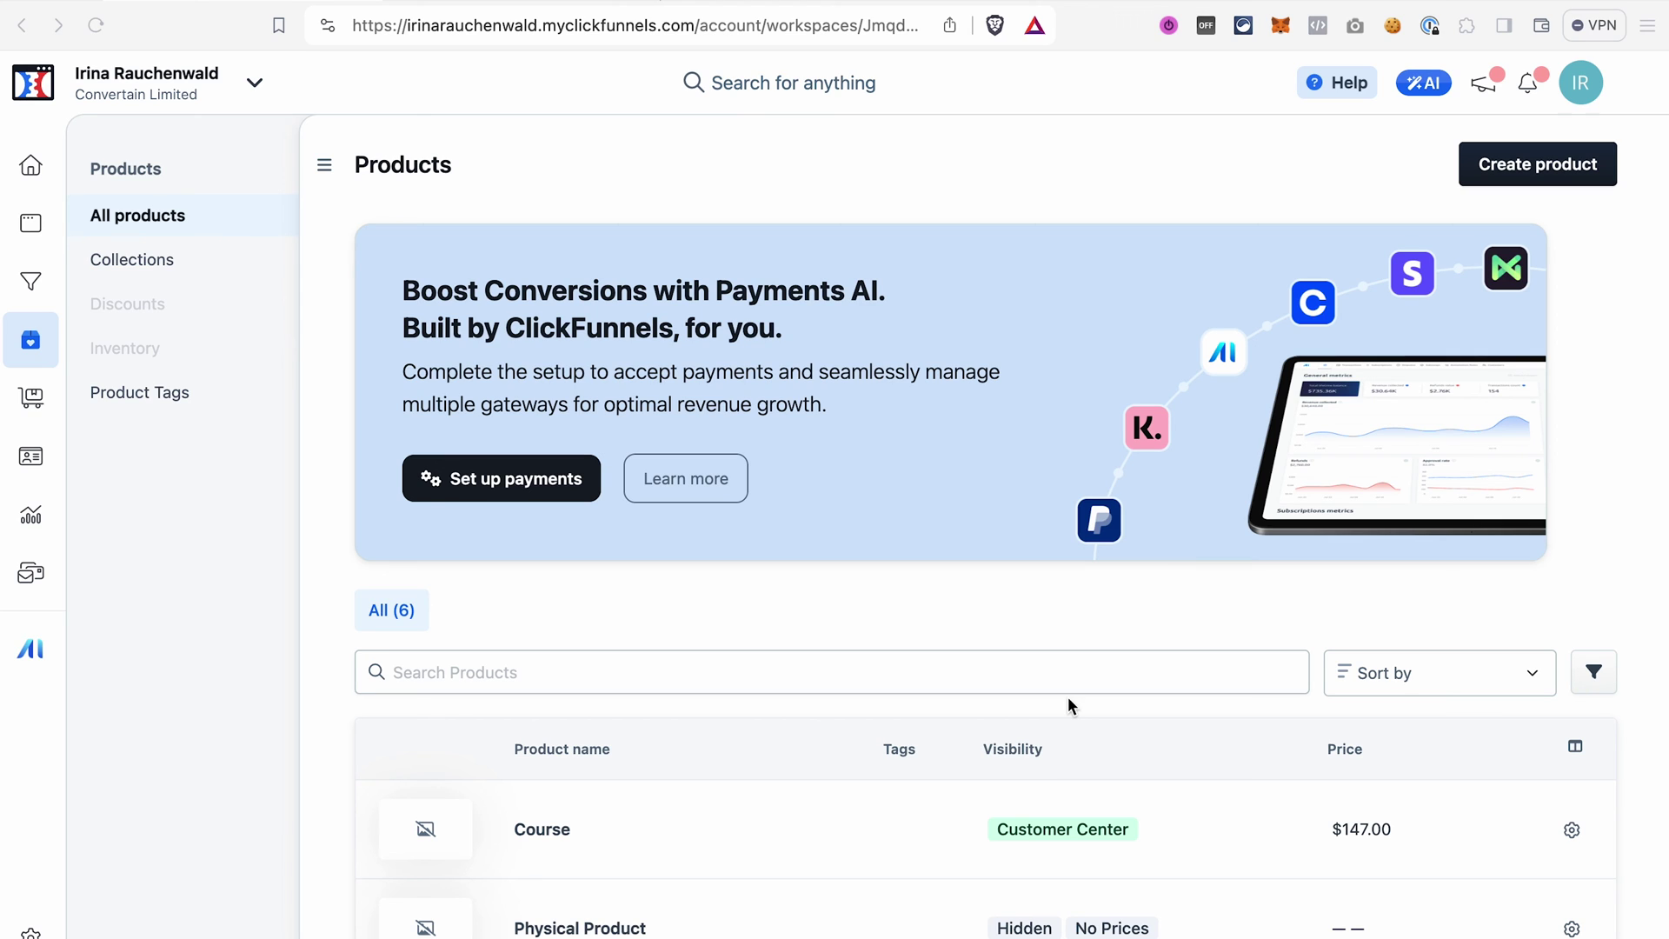
Review the Linked Products and Course Pricing section of My New Course.
left_click(693, 209)
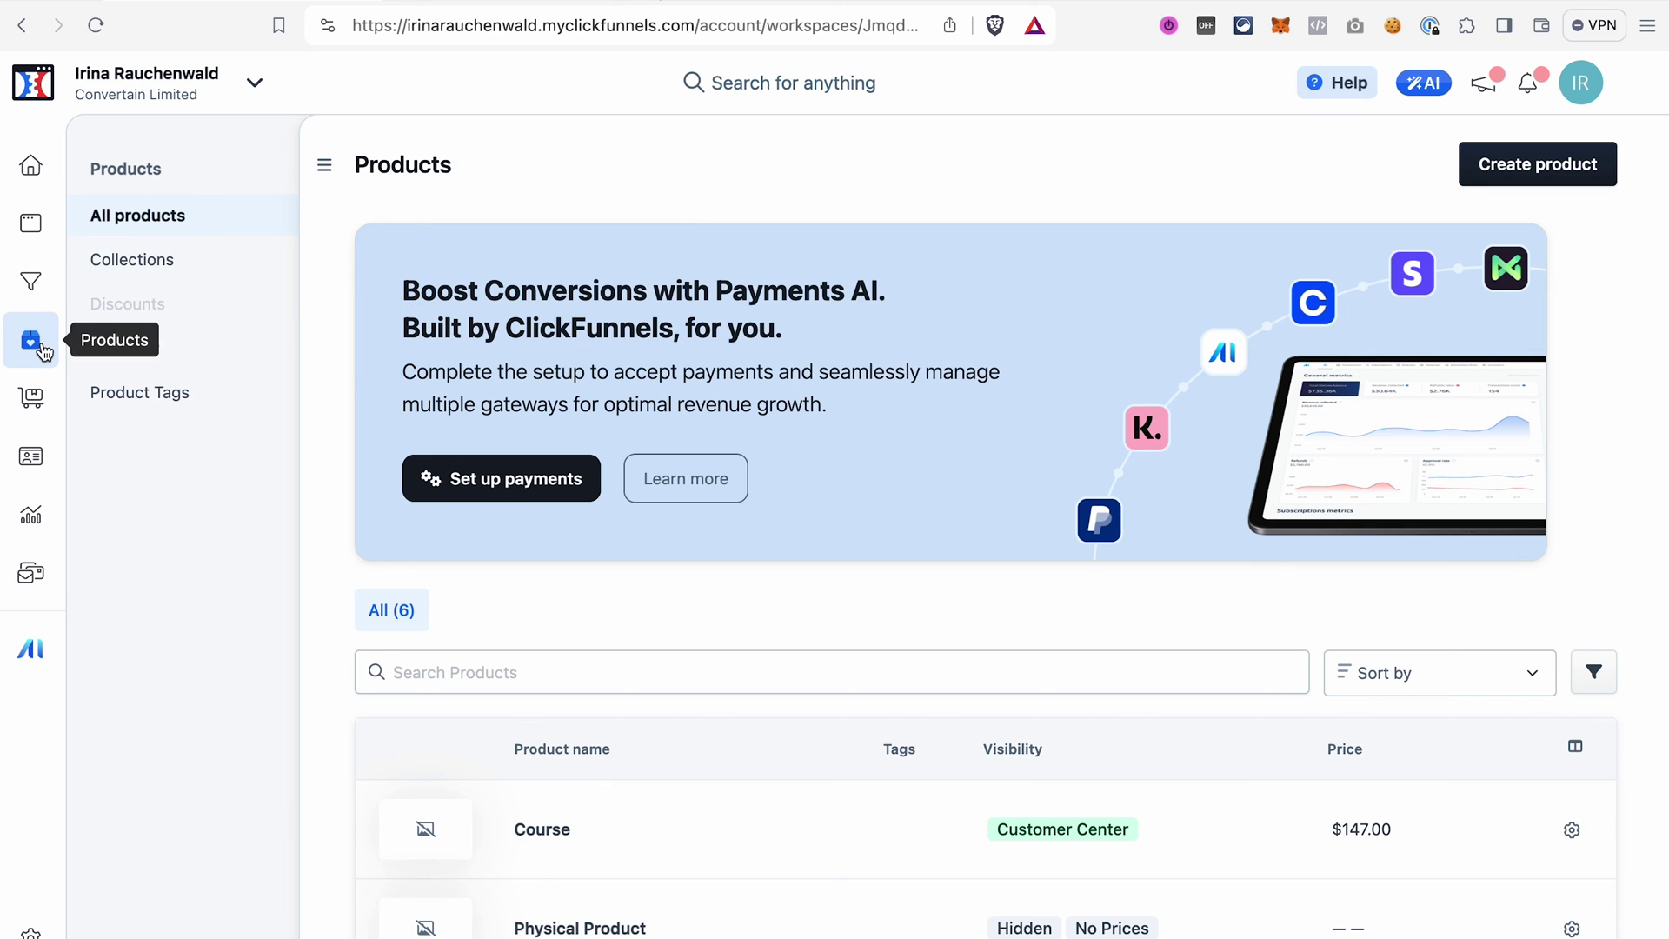
left_click(569, 6)
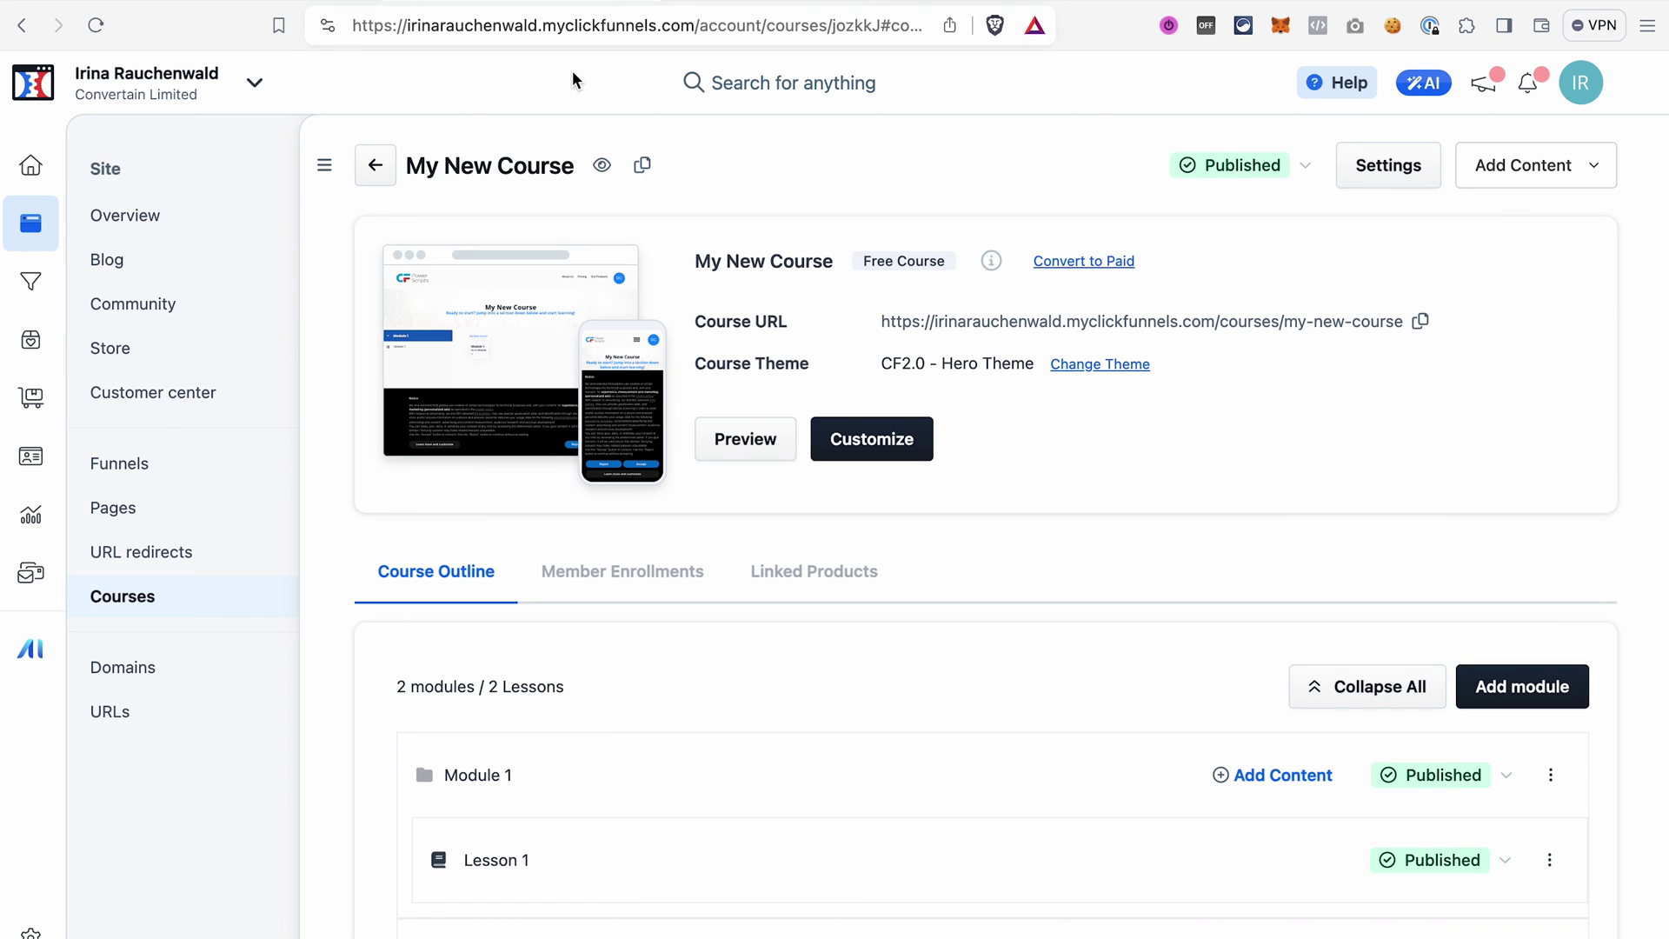
left_click(822, 576)
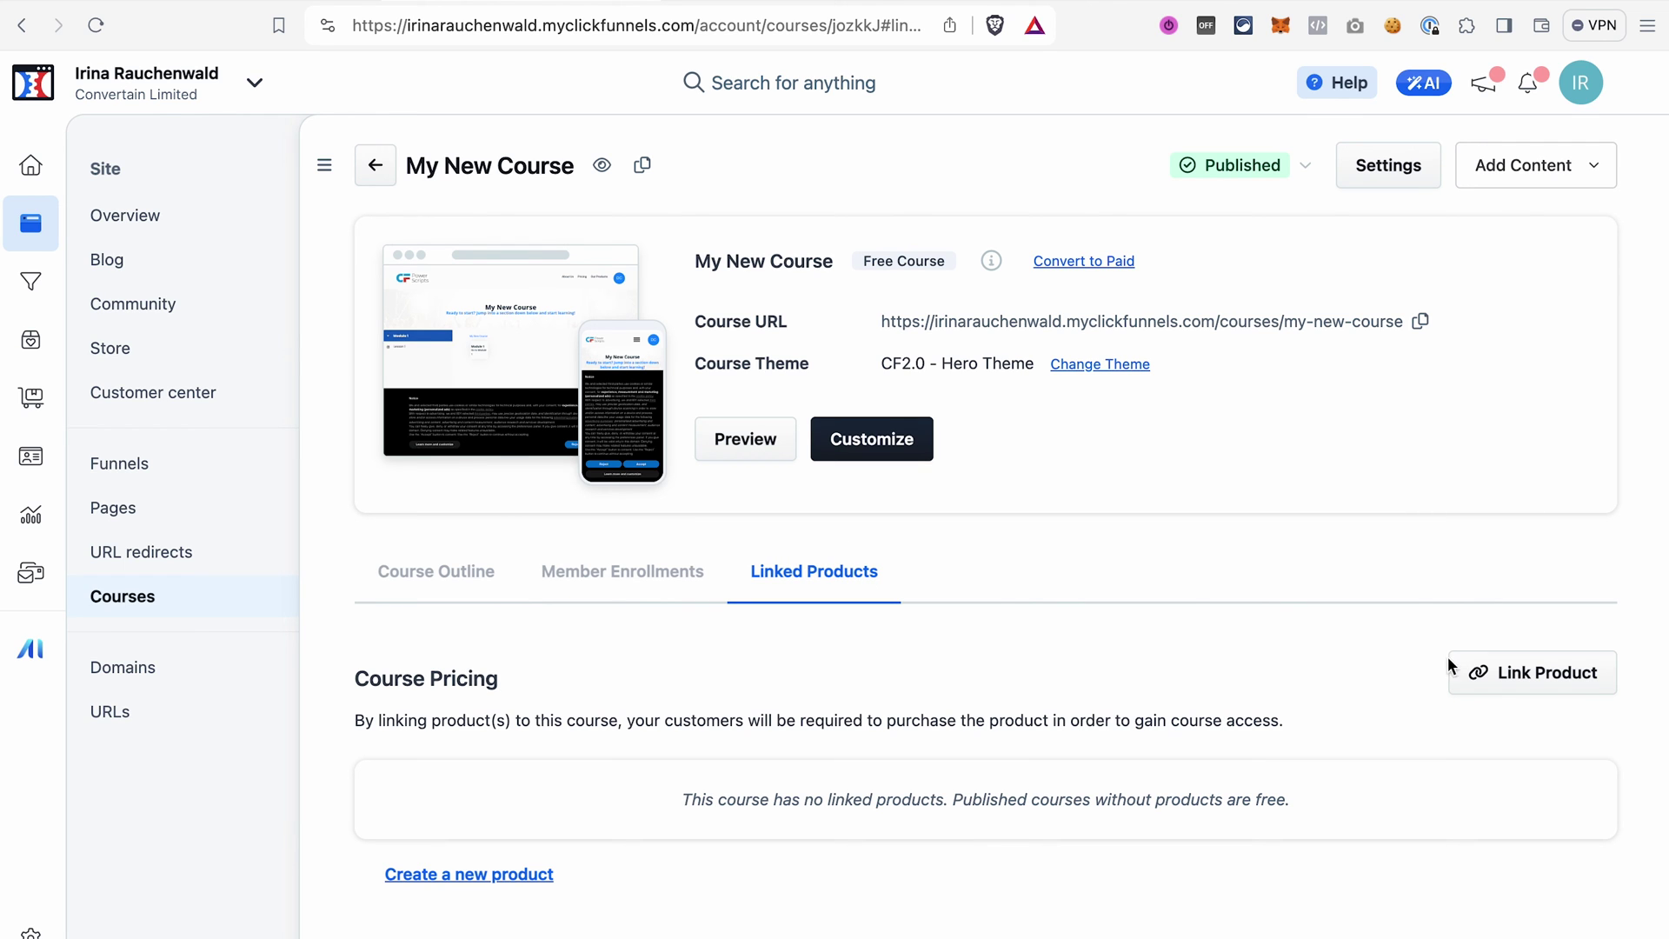
Open the product named Course and give it course access to My New Course with Module 1 and Module 2, saving the change.
left_click(272, 2)
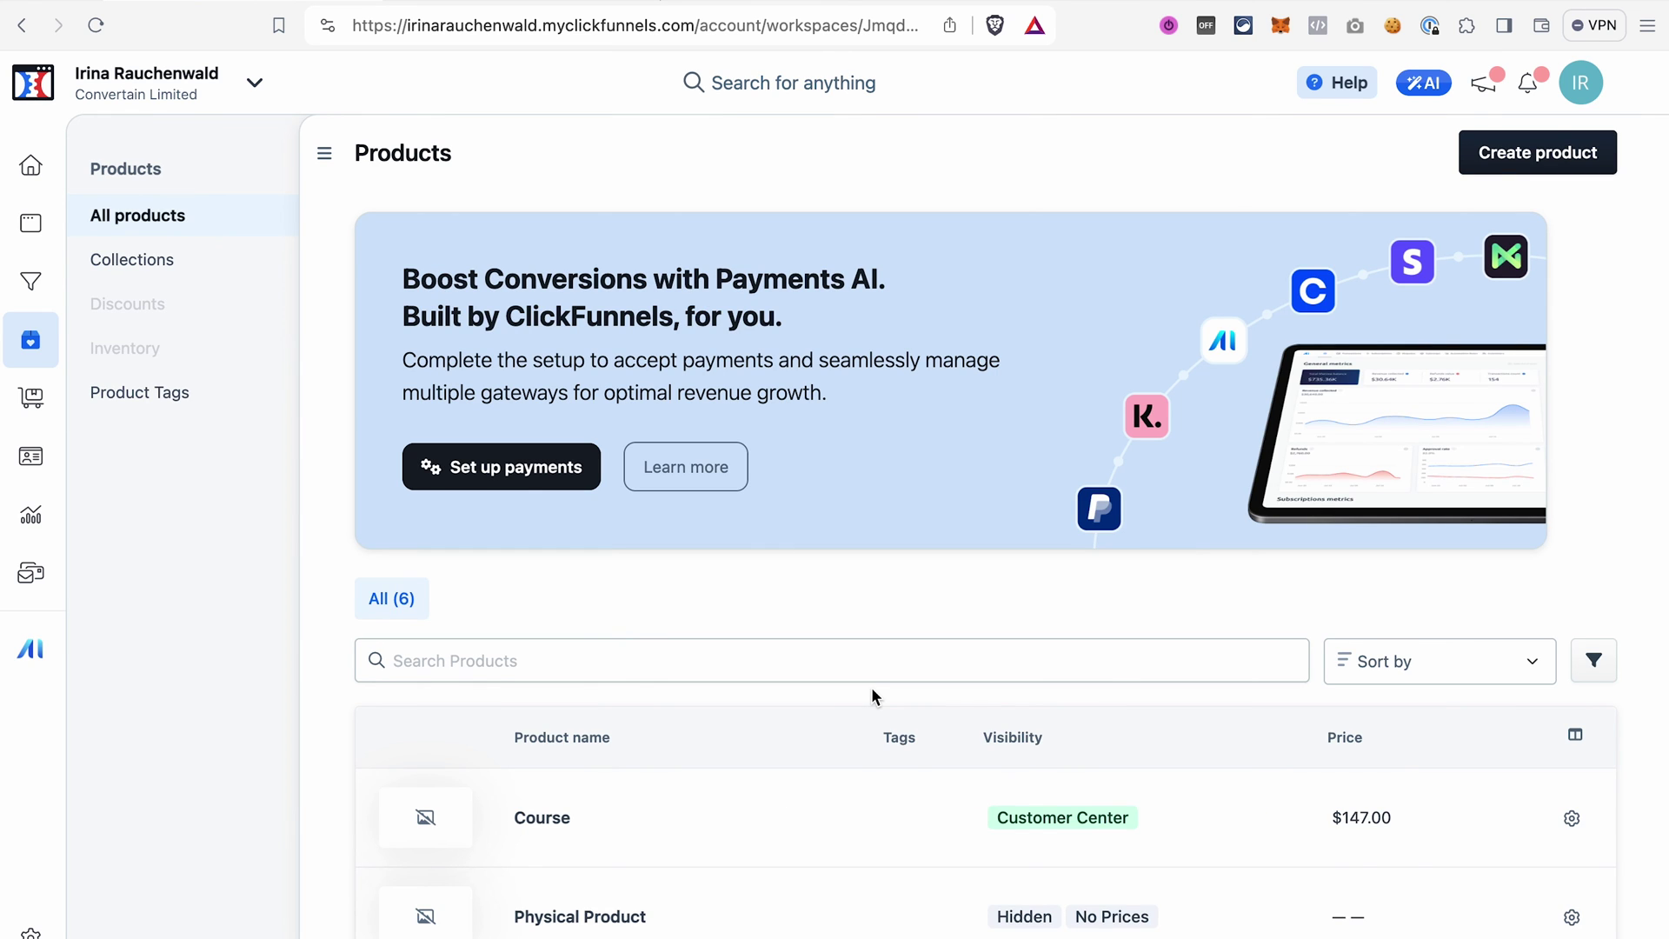
scroll(883, 783, "down", 2)
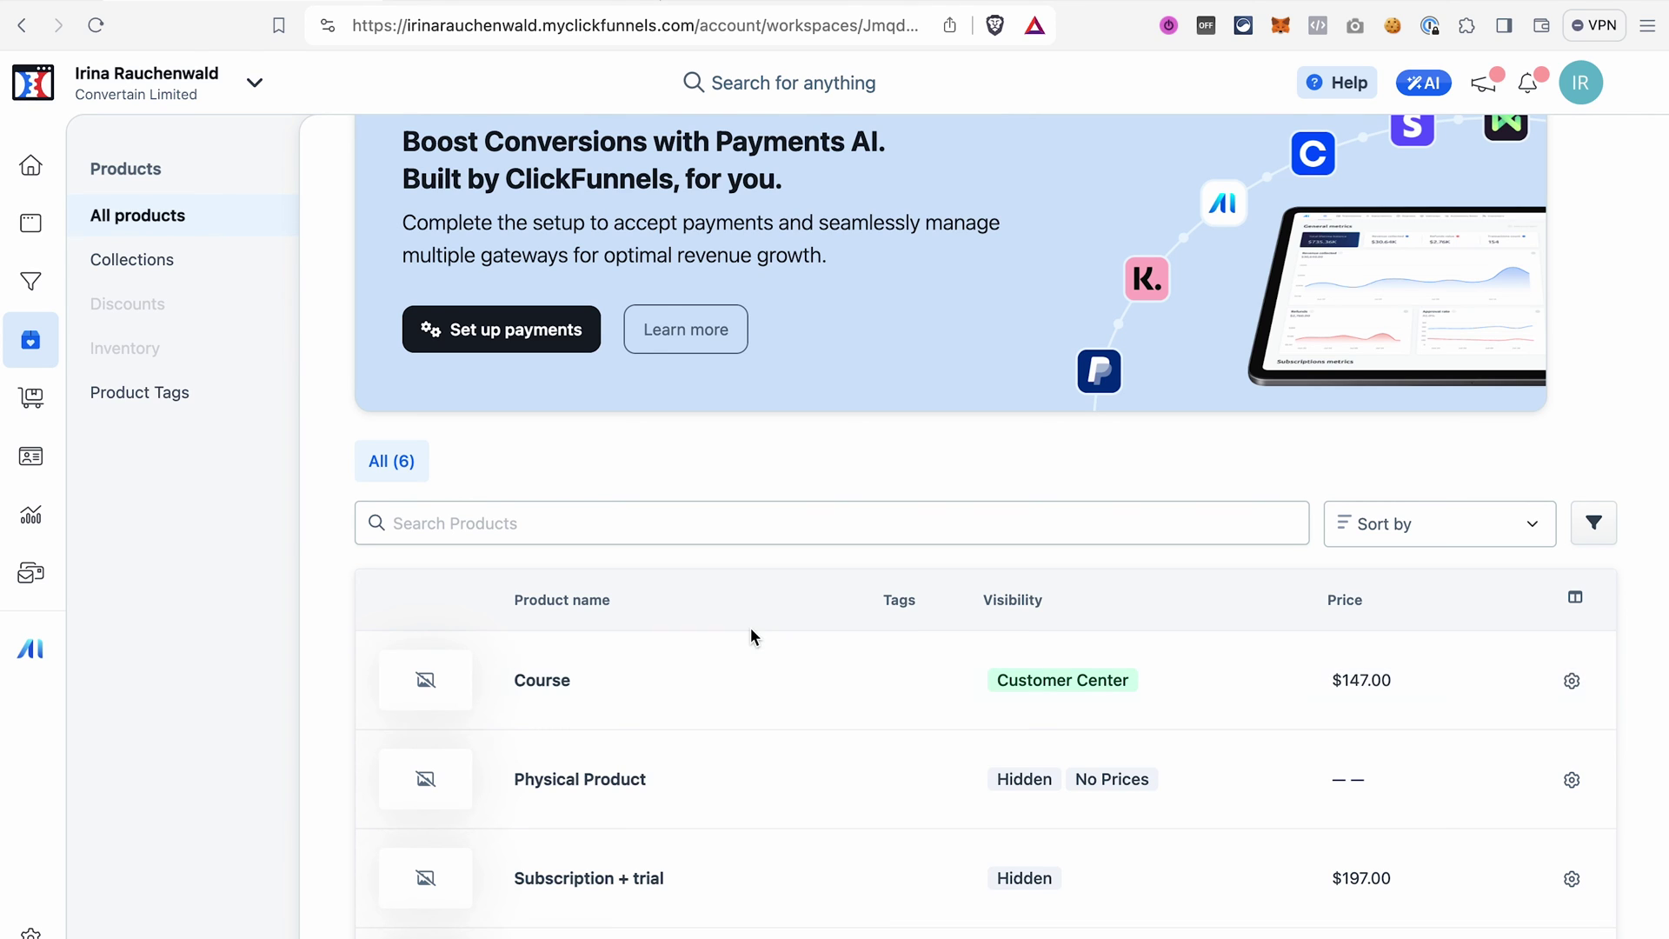
scroll(749, 628, "up", 1)
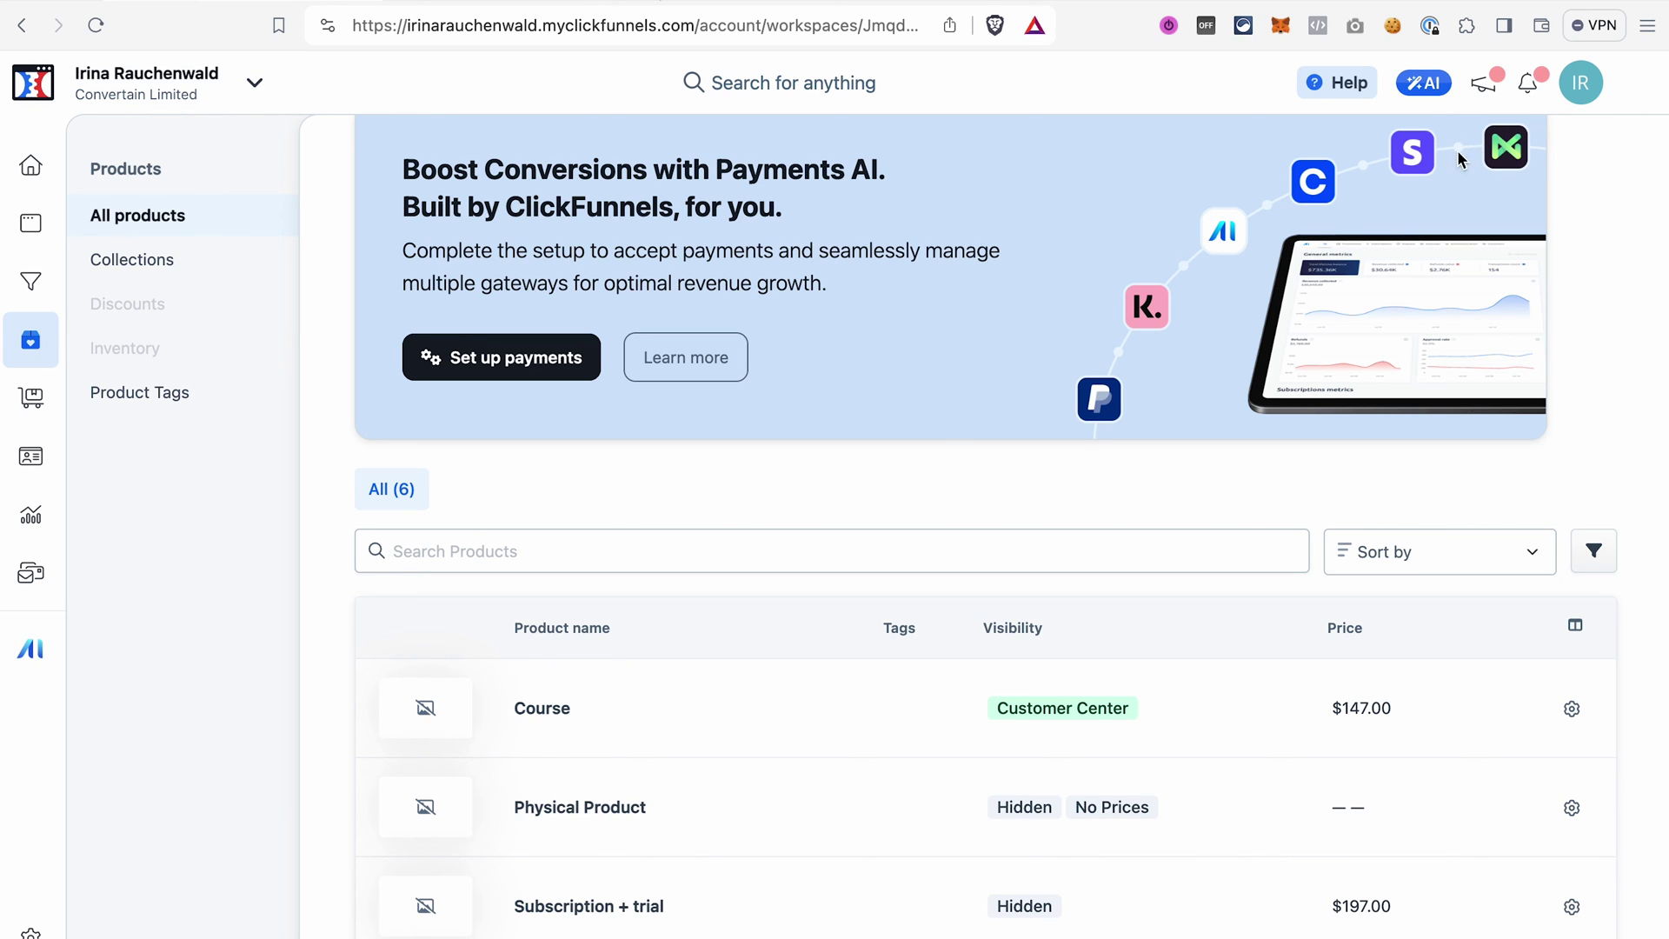
left_click(538, 712)
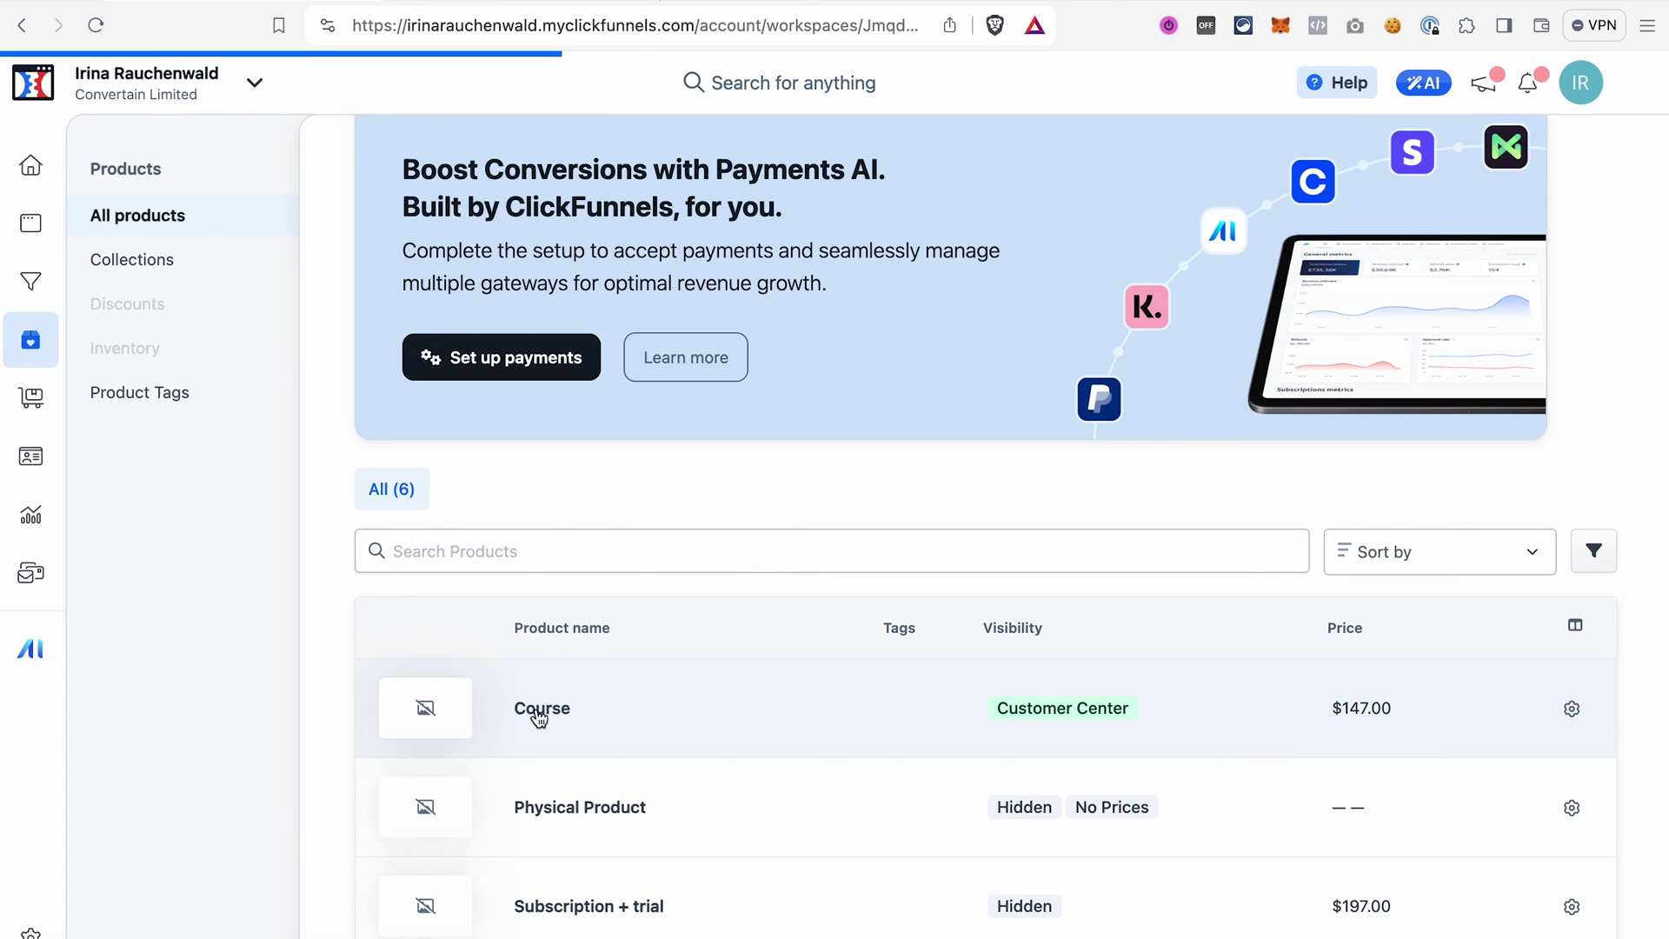
scroll(777, 529, "down", 10)
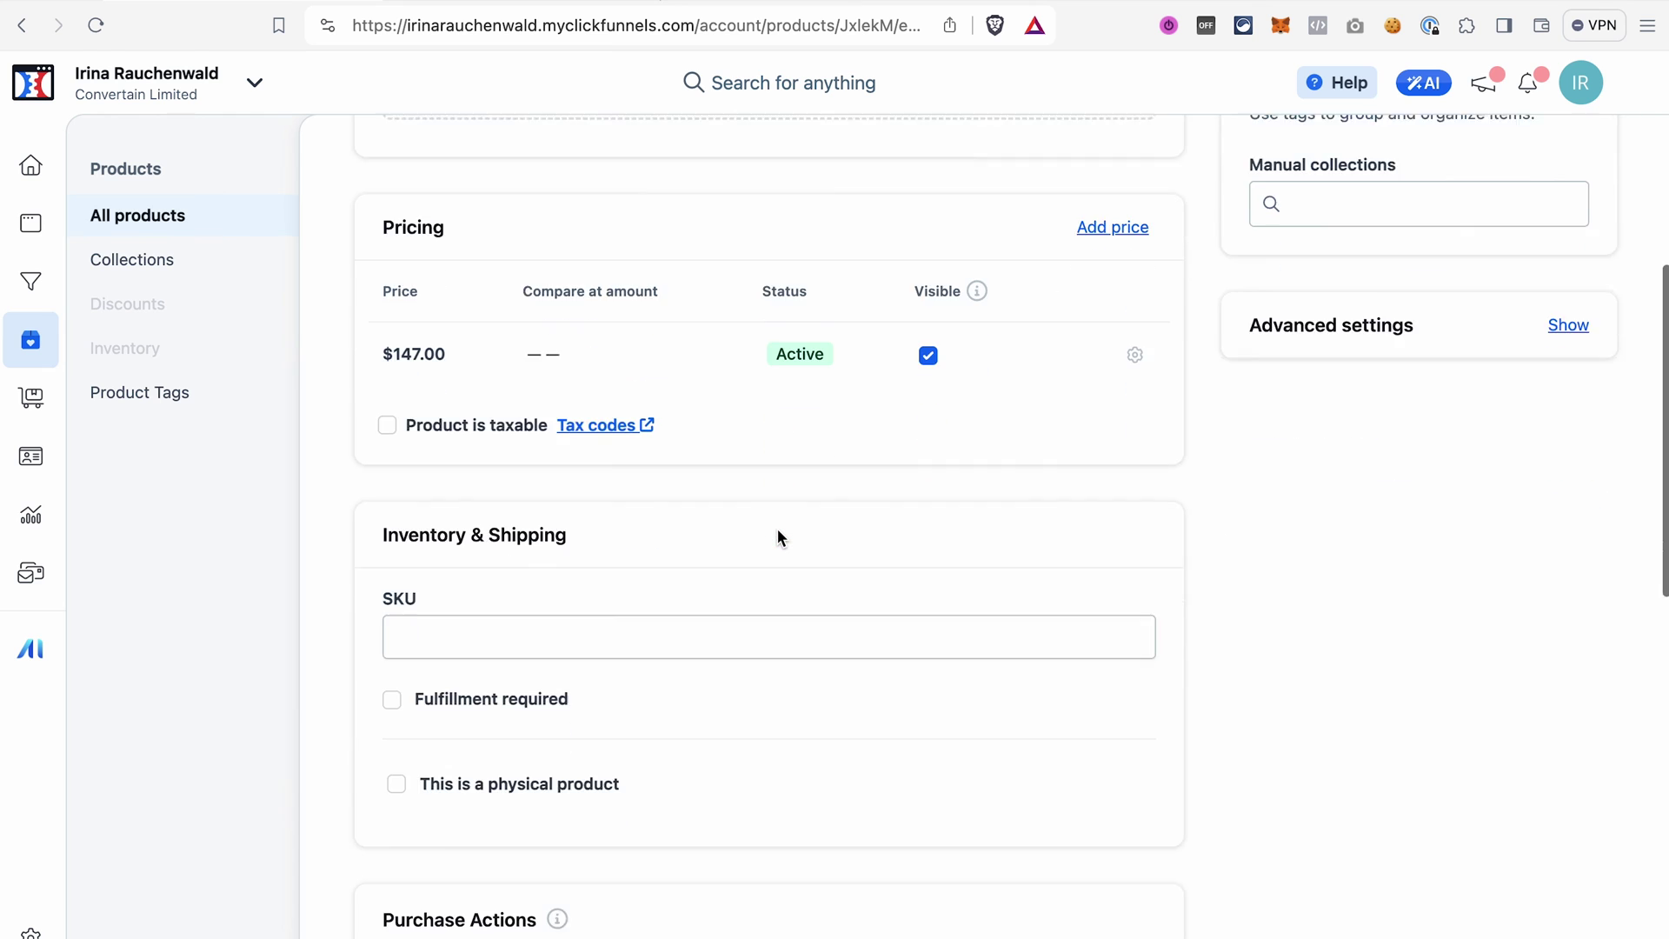
scroll(777, 529, "down", 2)
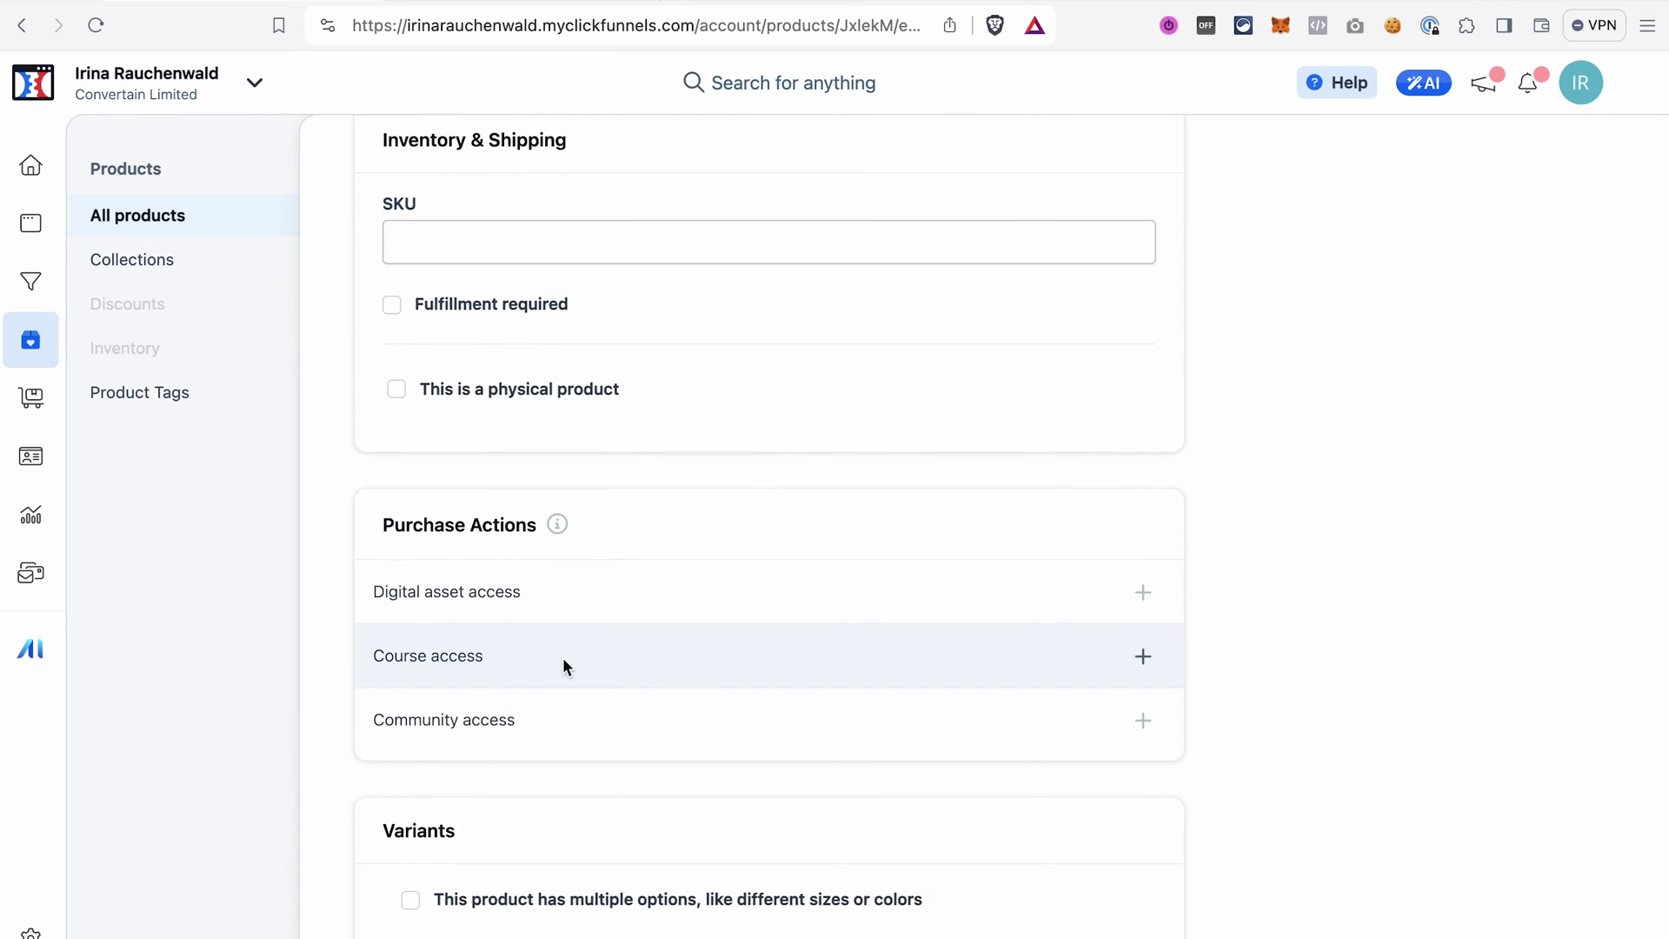
left_click(1136, 666)
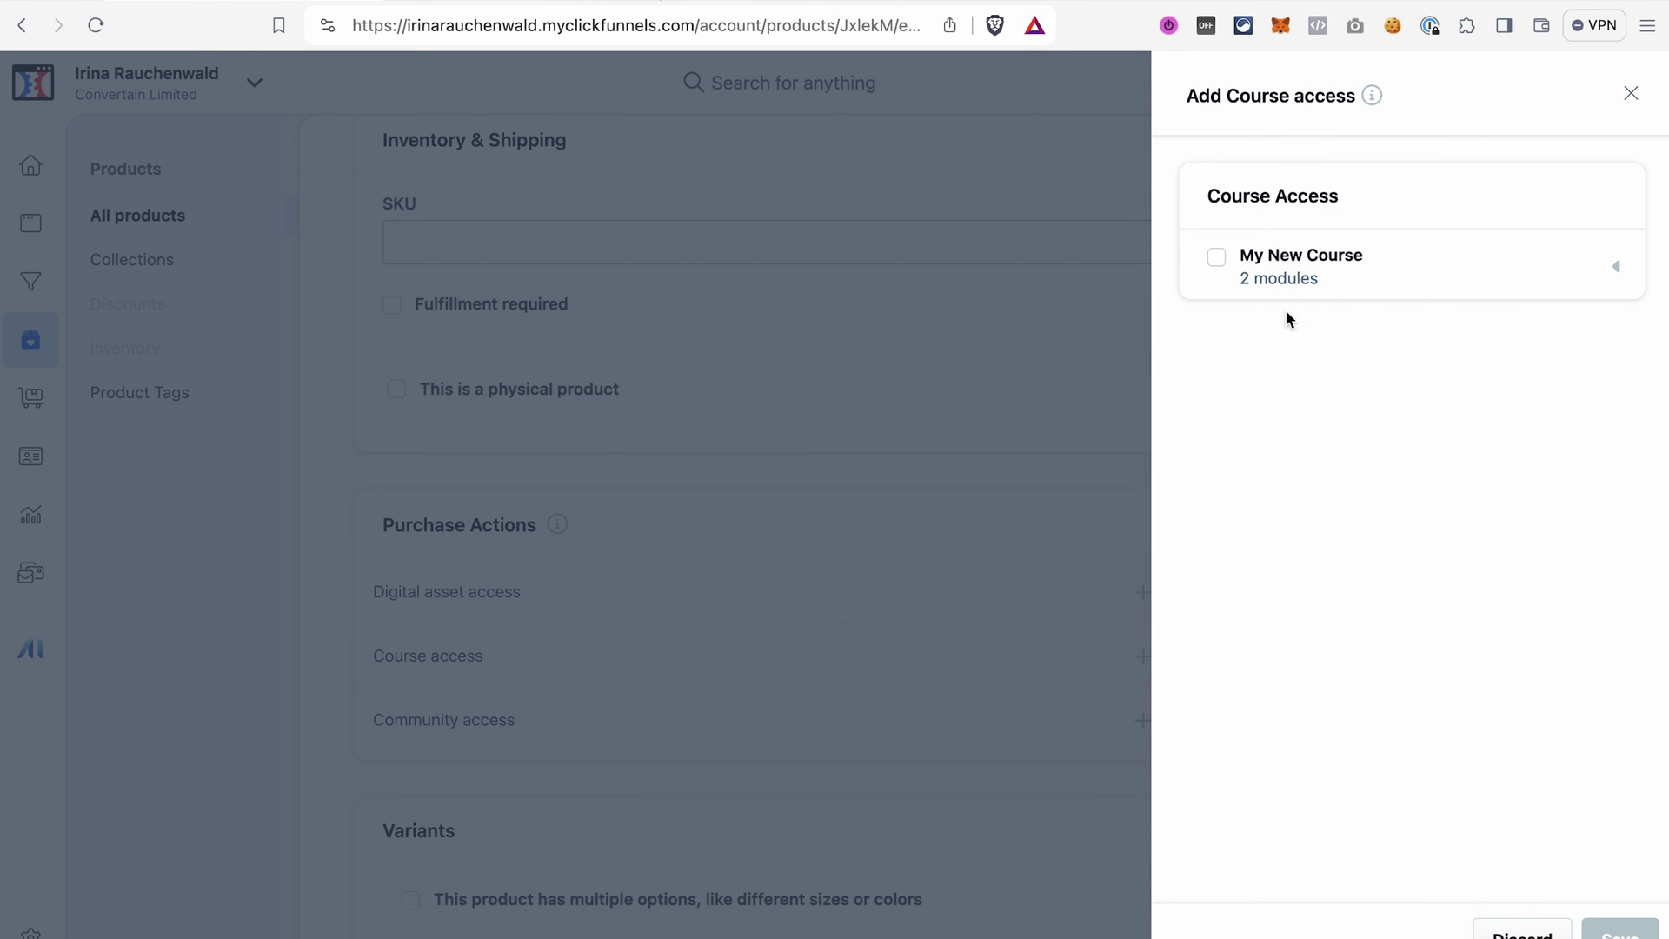
left_click(1216, 257)
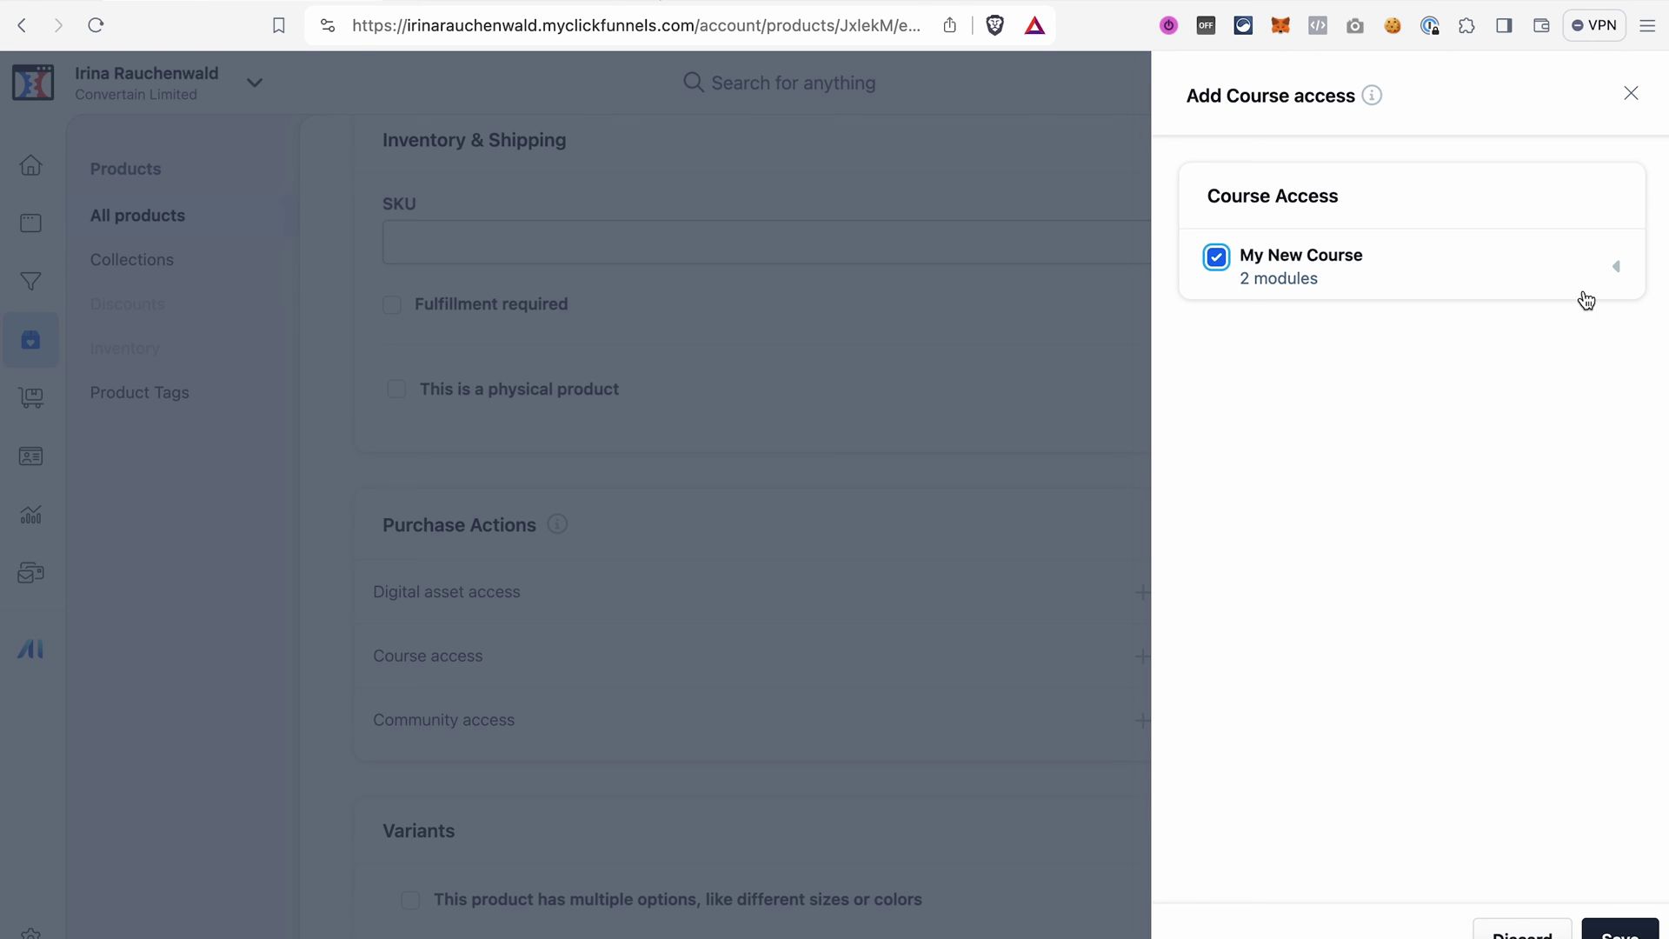
left_click(1616, 267)
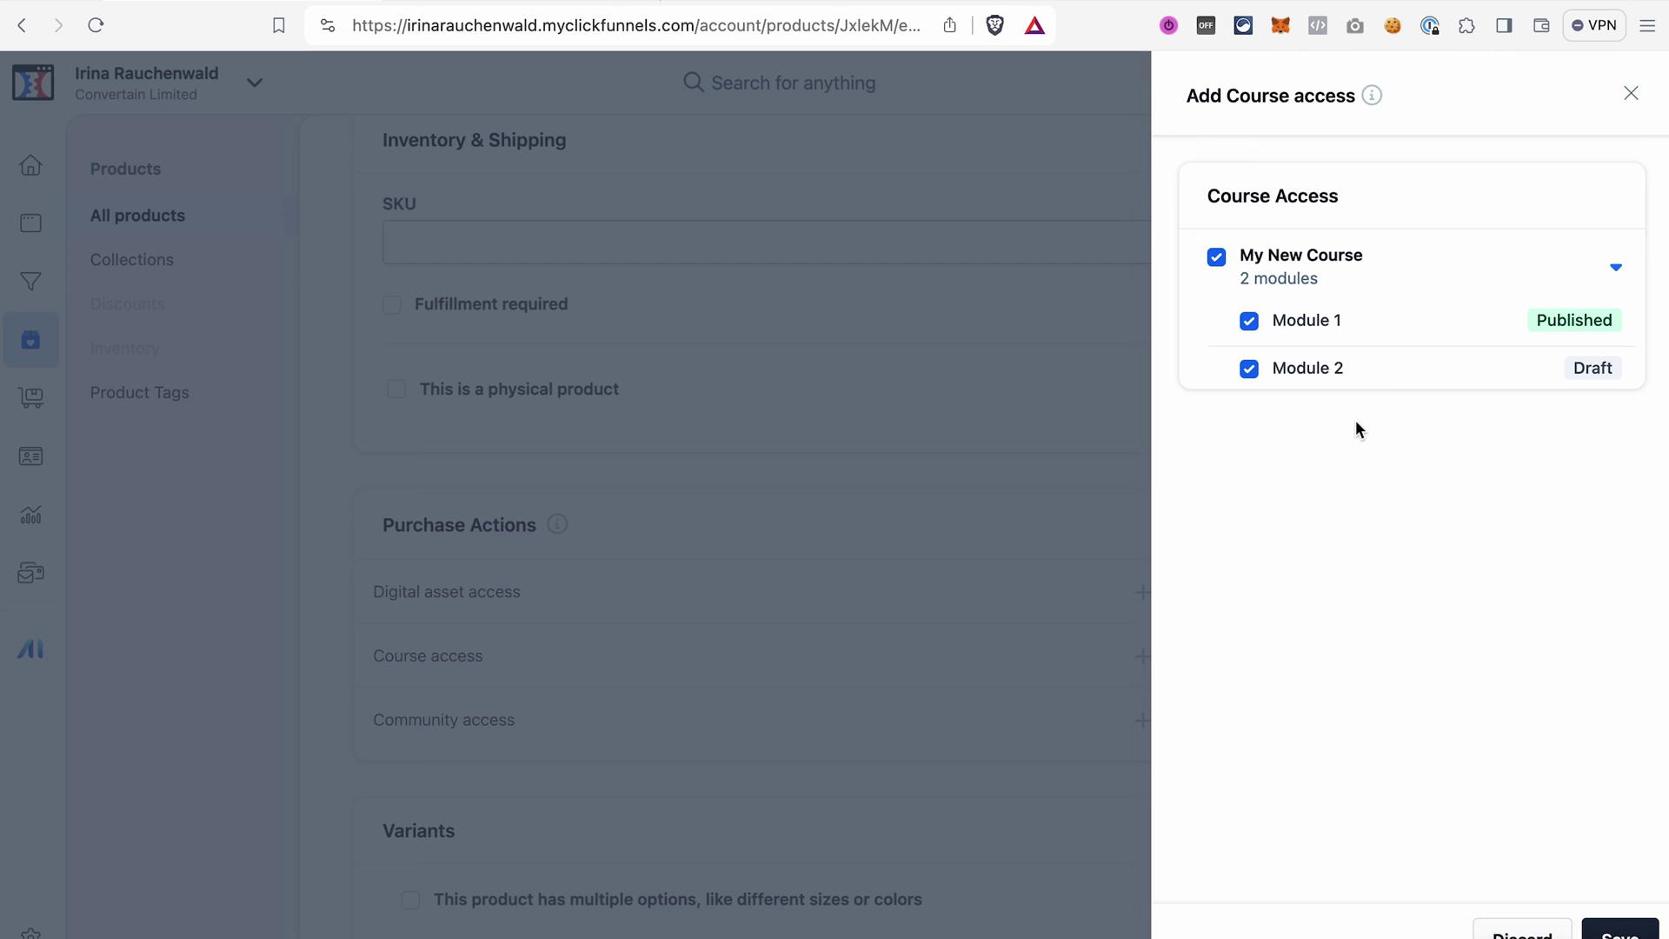
left_click(1618, 929)
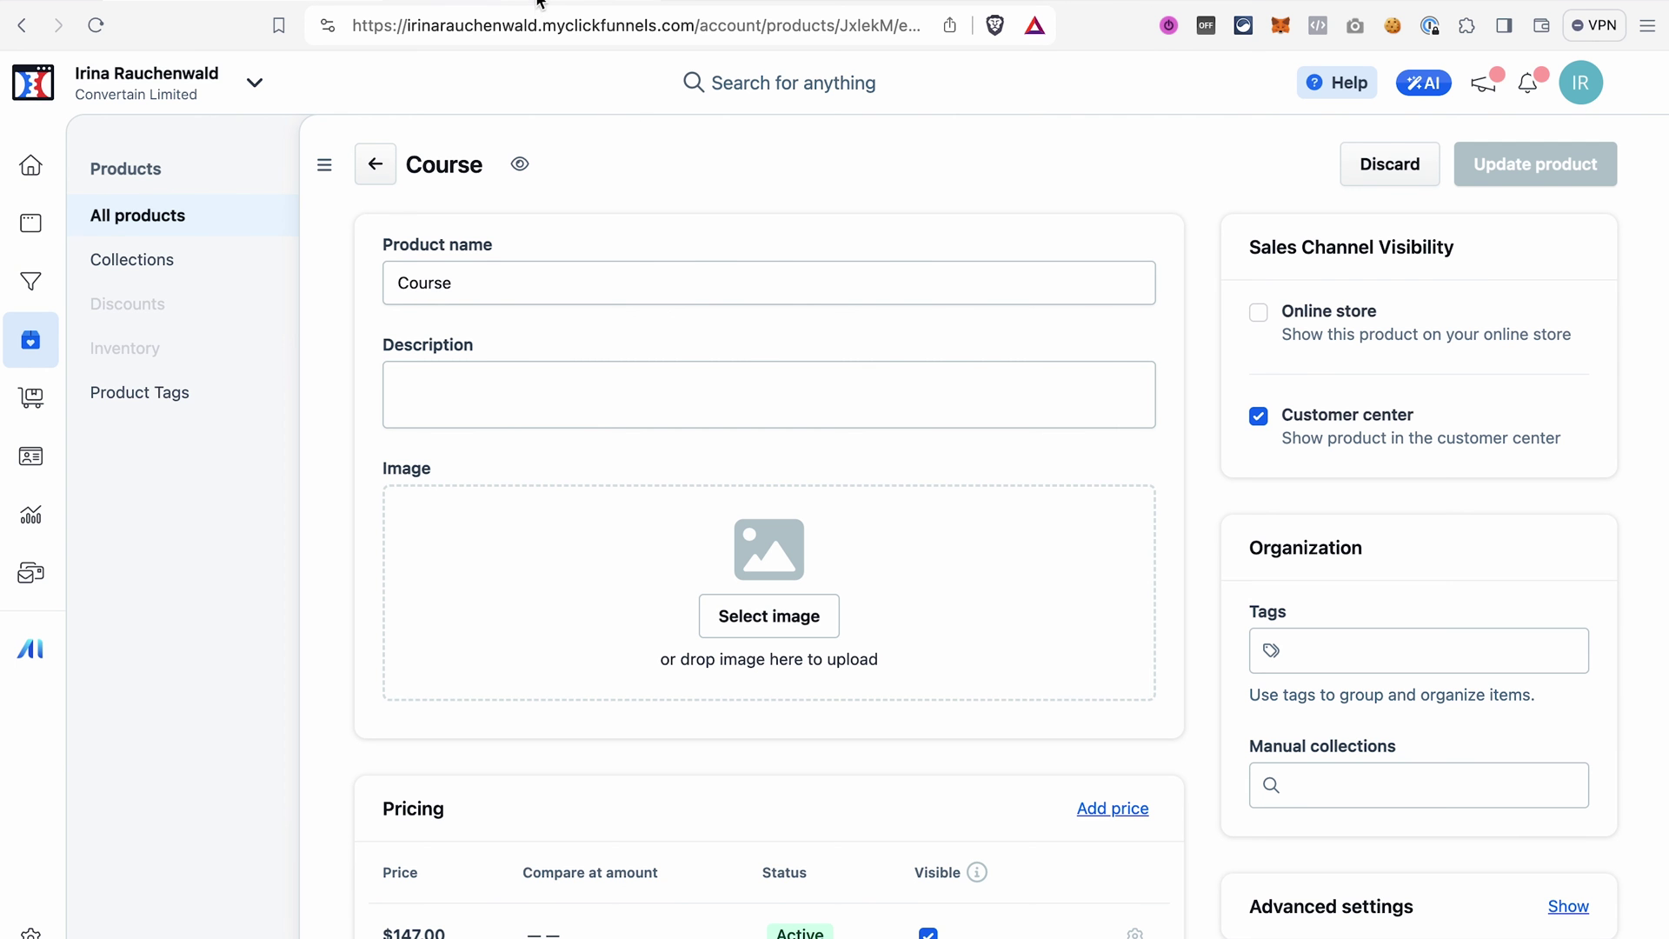
Close the product page and check the refreshed linked products and pricing status of My New Course.
key("super+w")
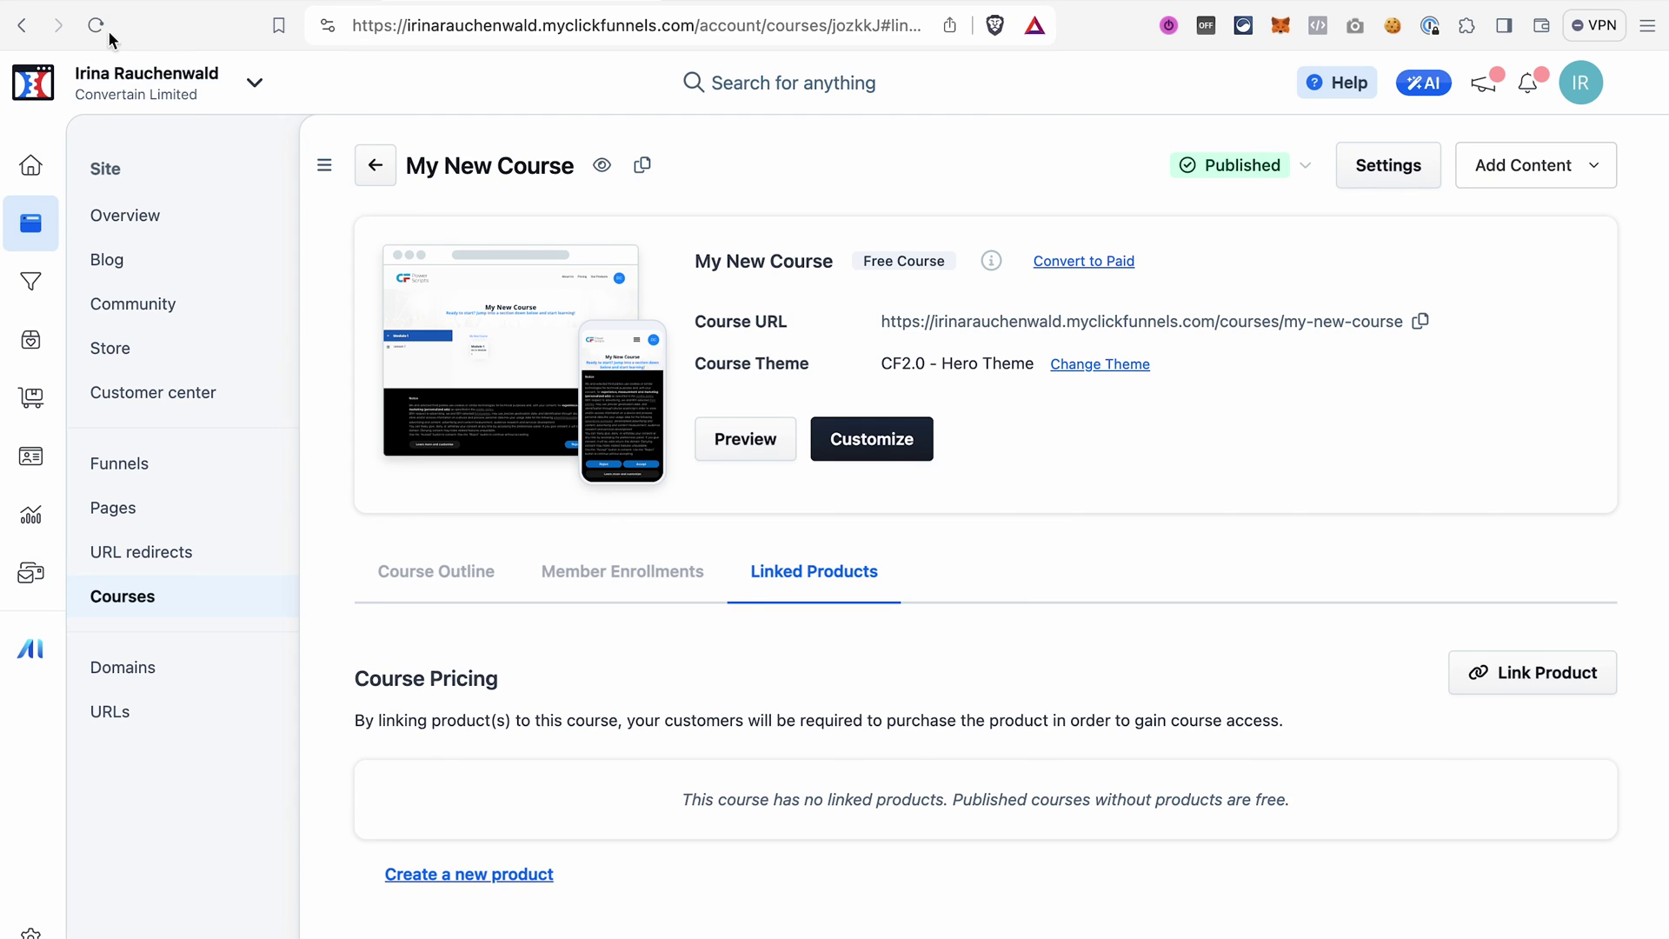
scroll(811, 667, "down", 2)
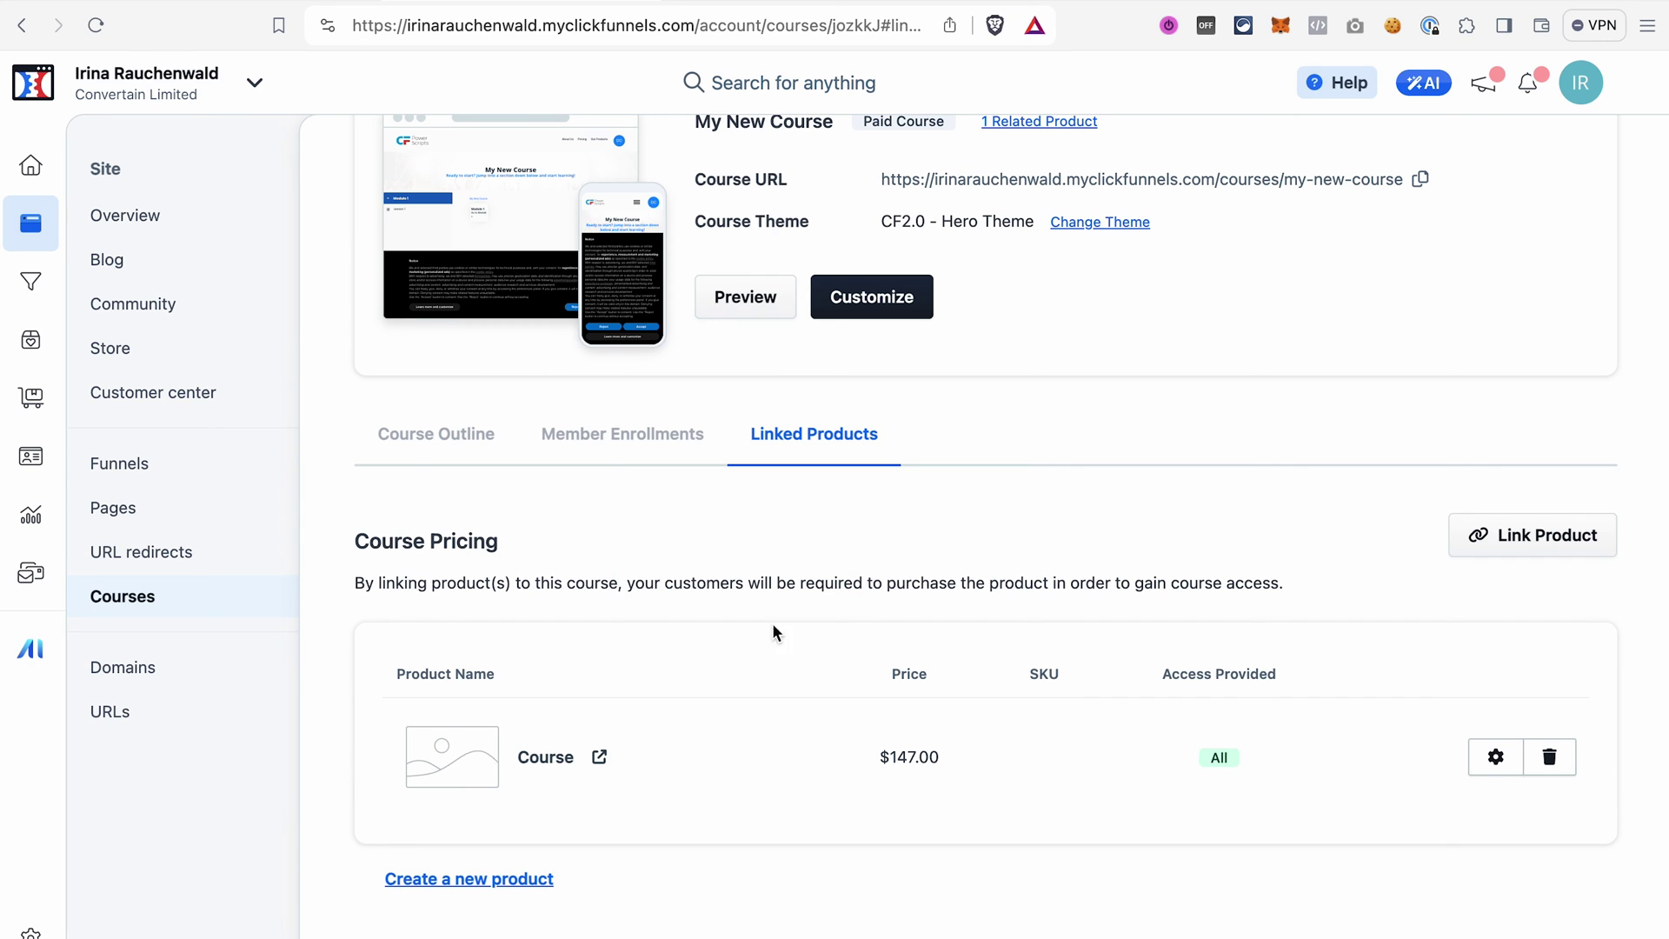
scroll(814, 449, "up", 2)
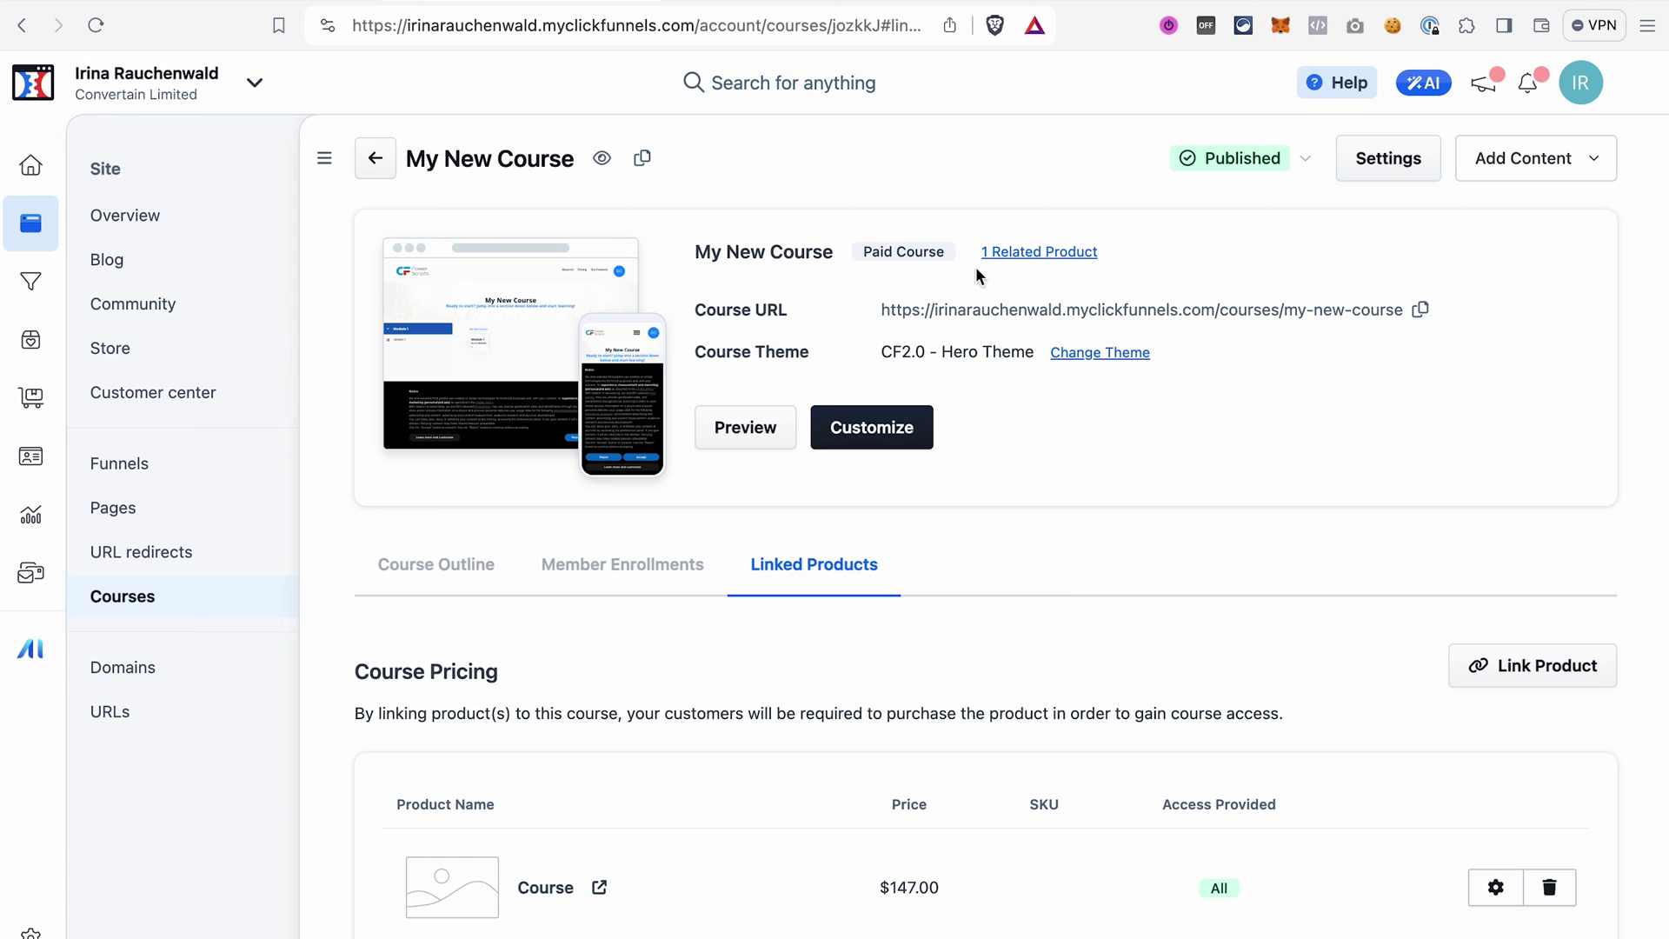
Attach the existing product named Course to the 2 Step Book Popup page of the LM - Bridge Funnel.
left_click(1030, 261)
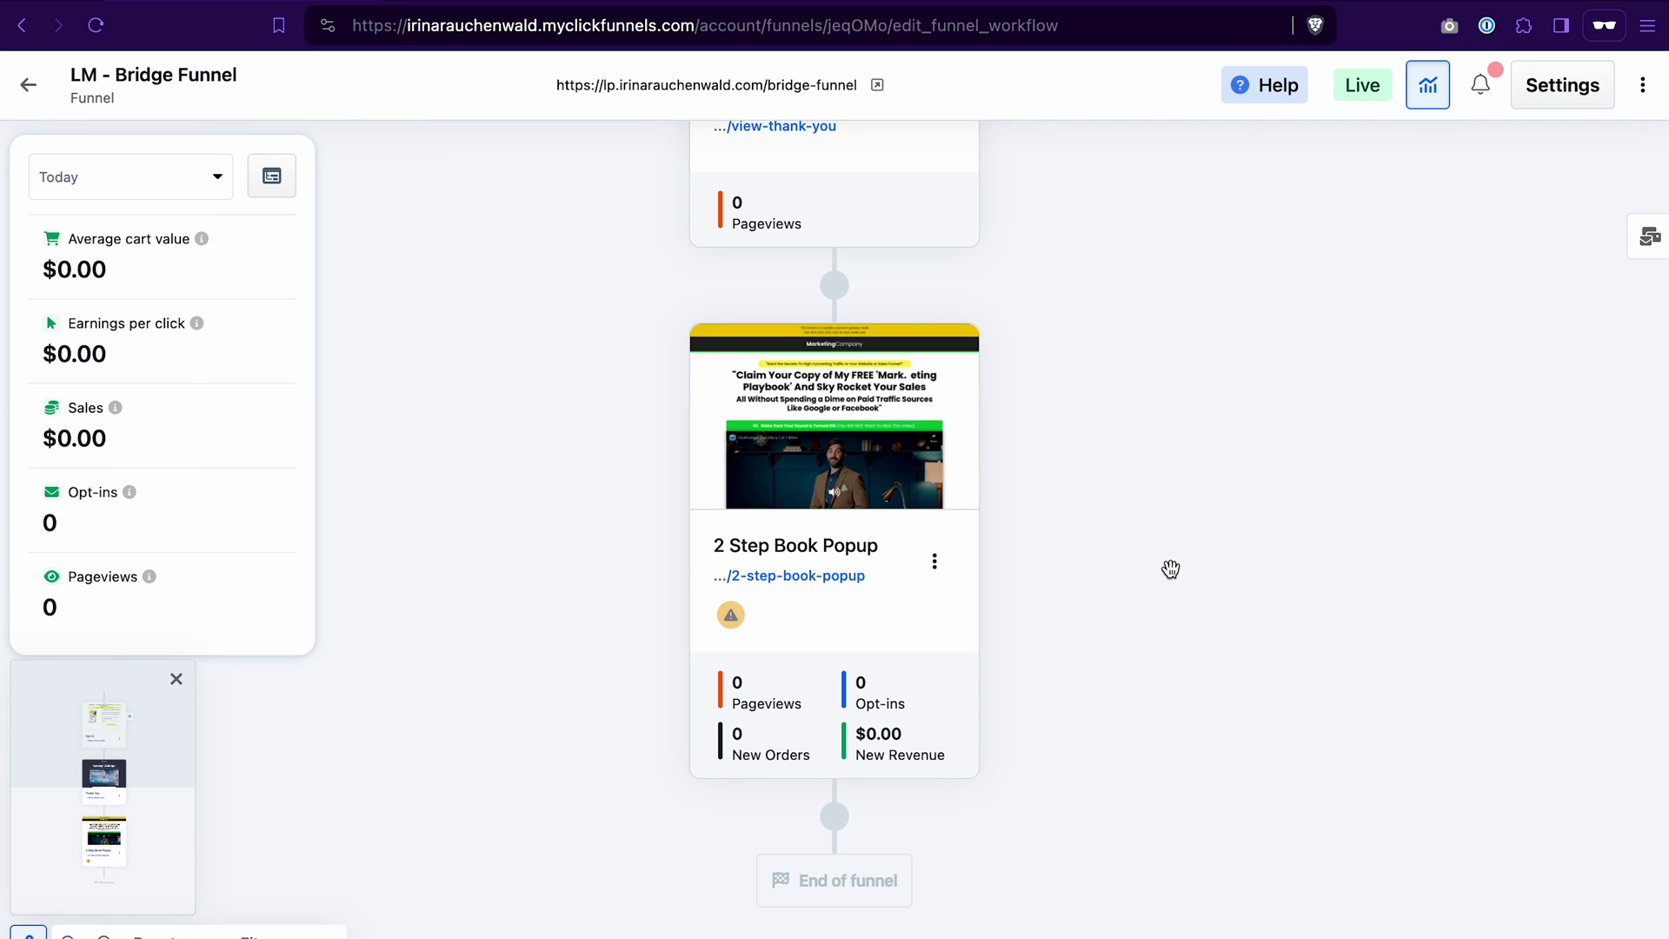
mouse_move(992, 404)
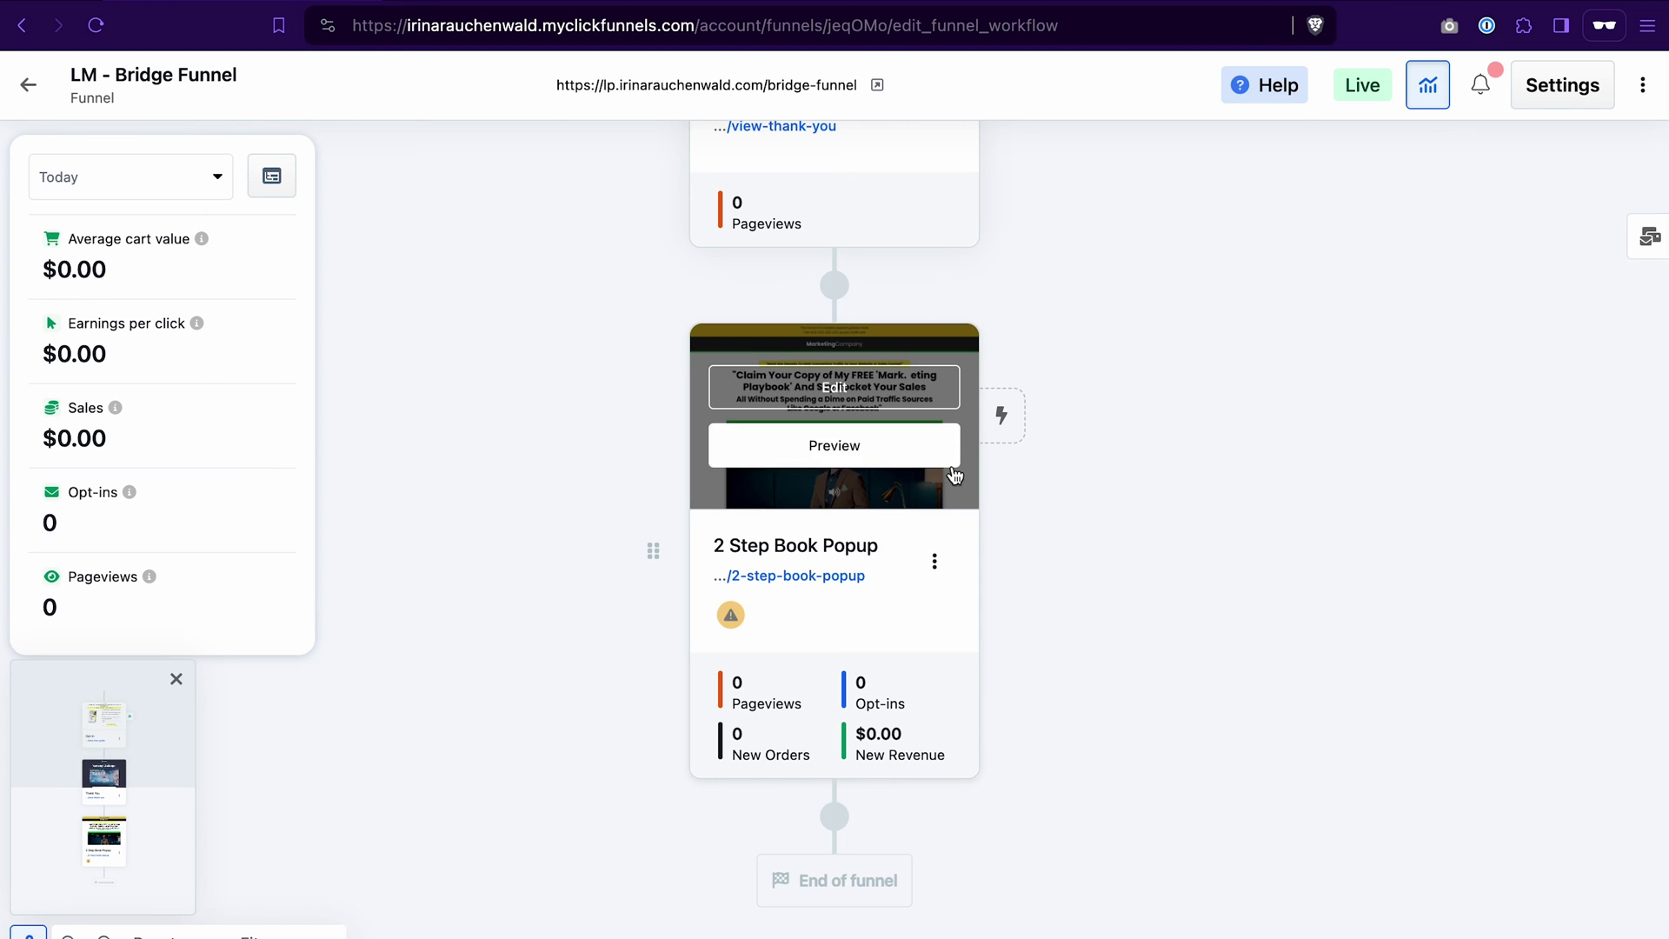
left_click(730, 615)
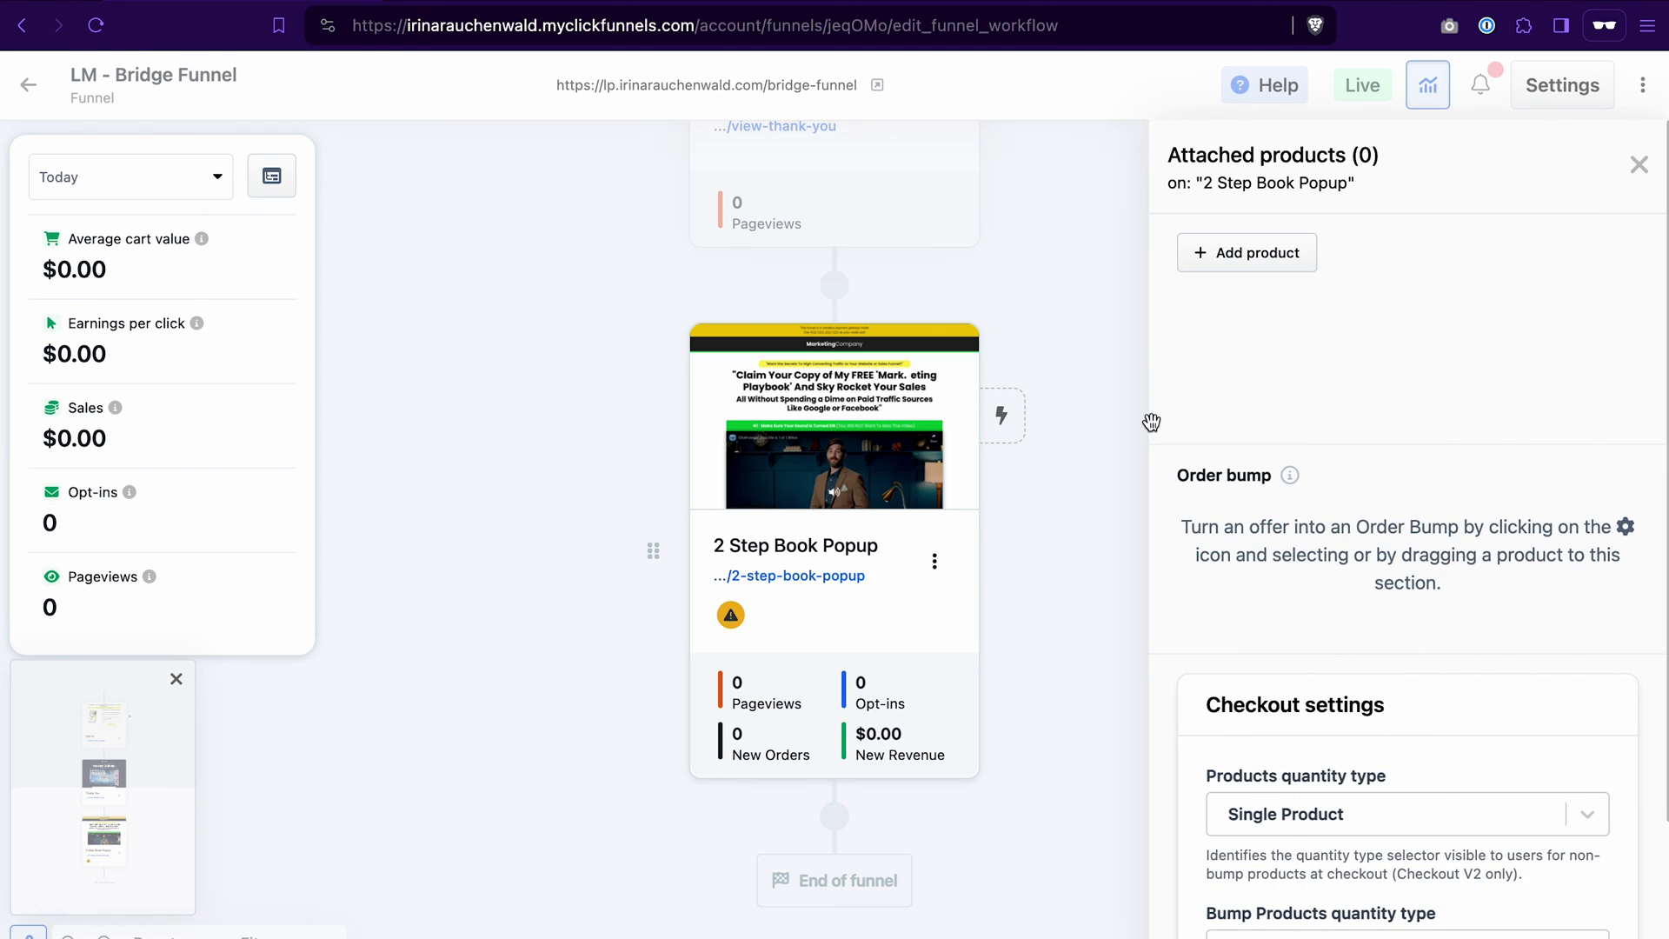
left_click(1259, 257)
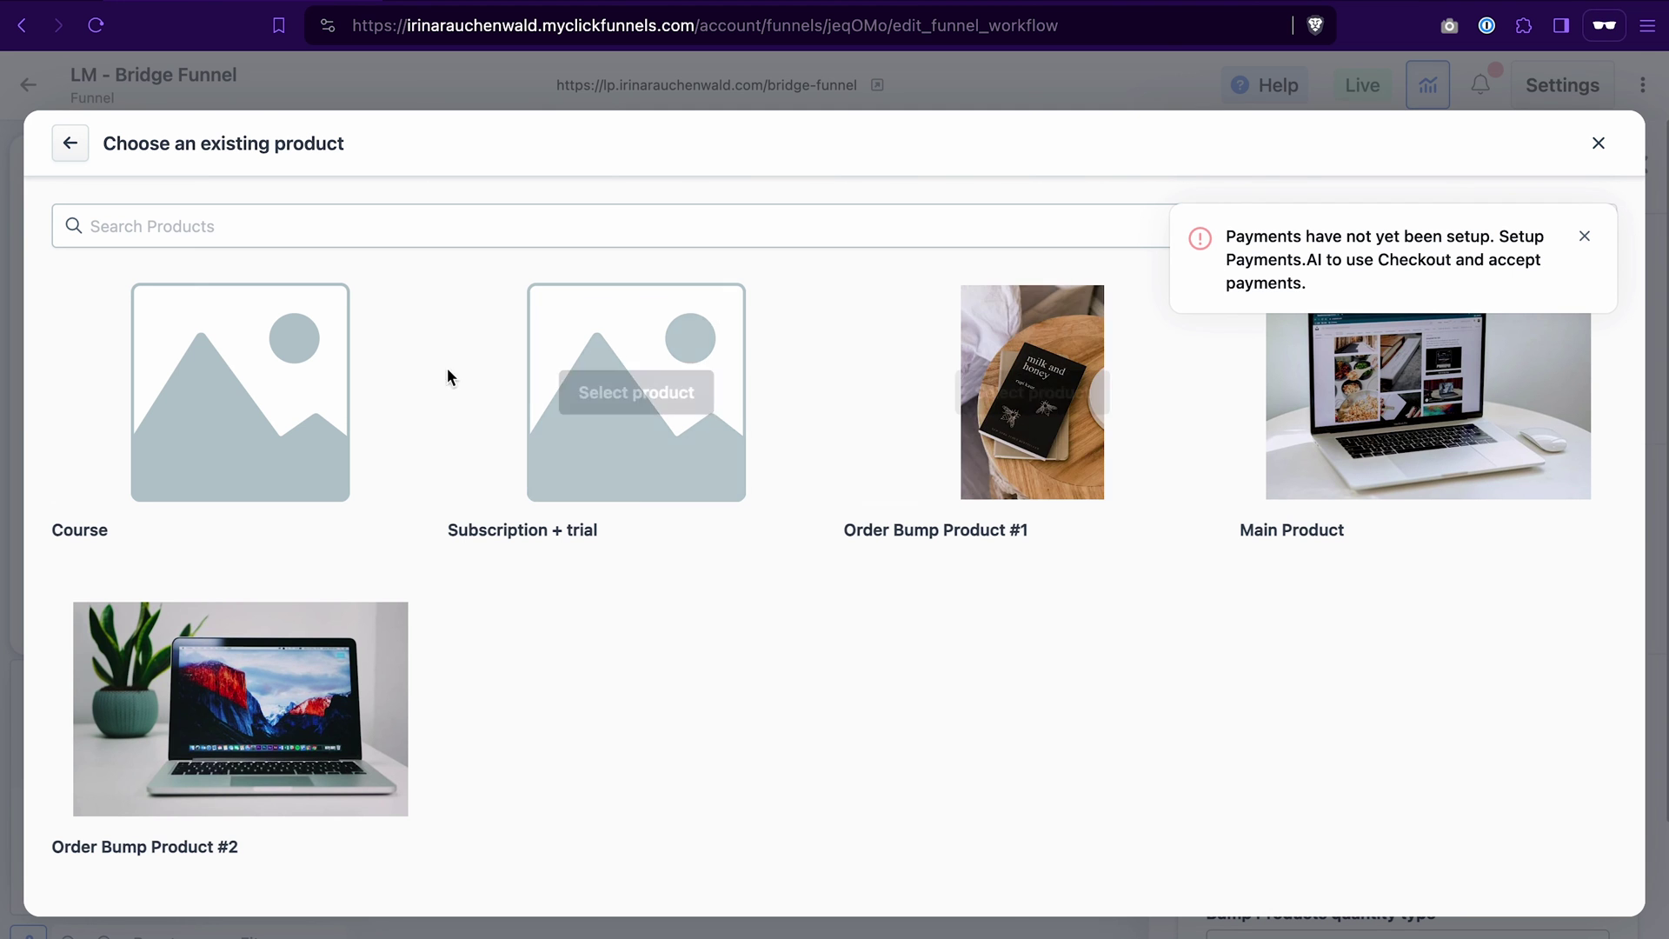
left_click(343, 410)
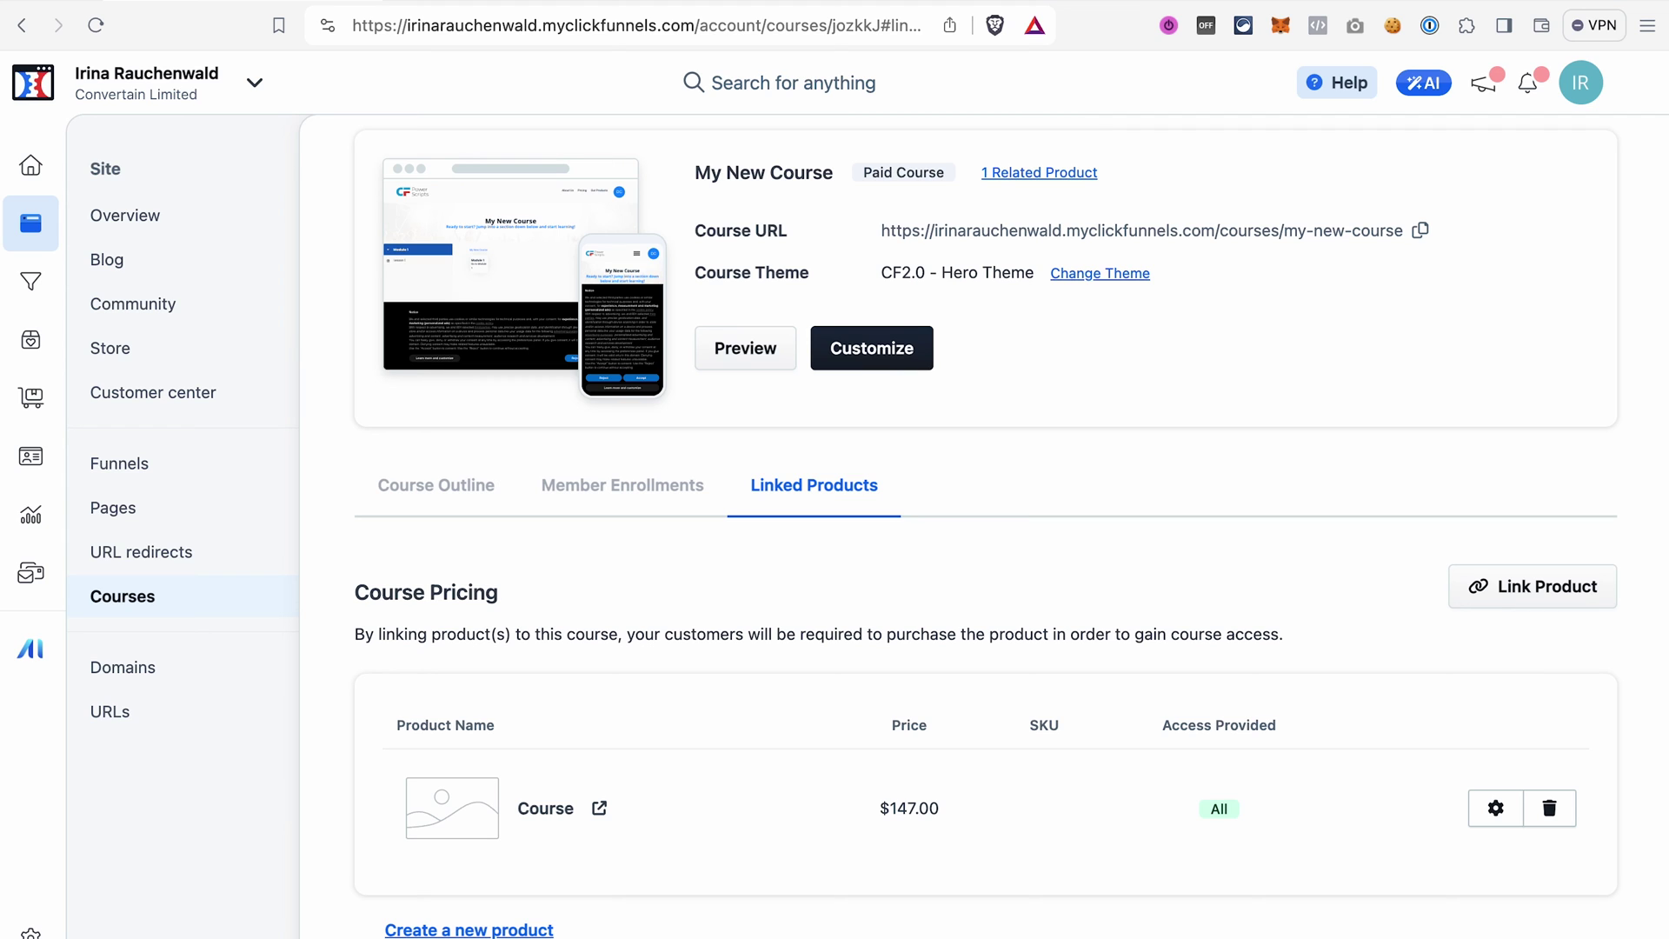
Add a course enrollment for My New Course to the test contact and save it.
scroll(879, 884, "down", 3)
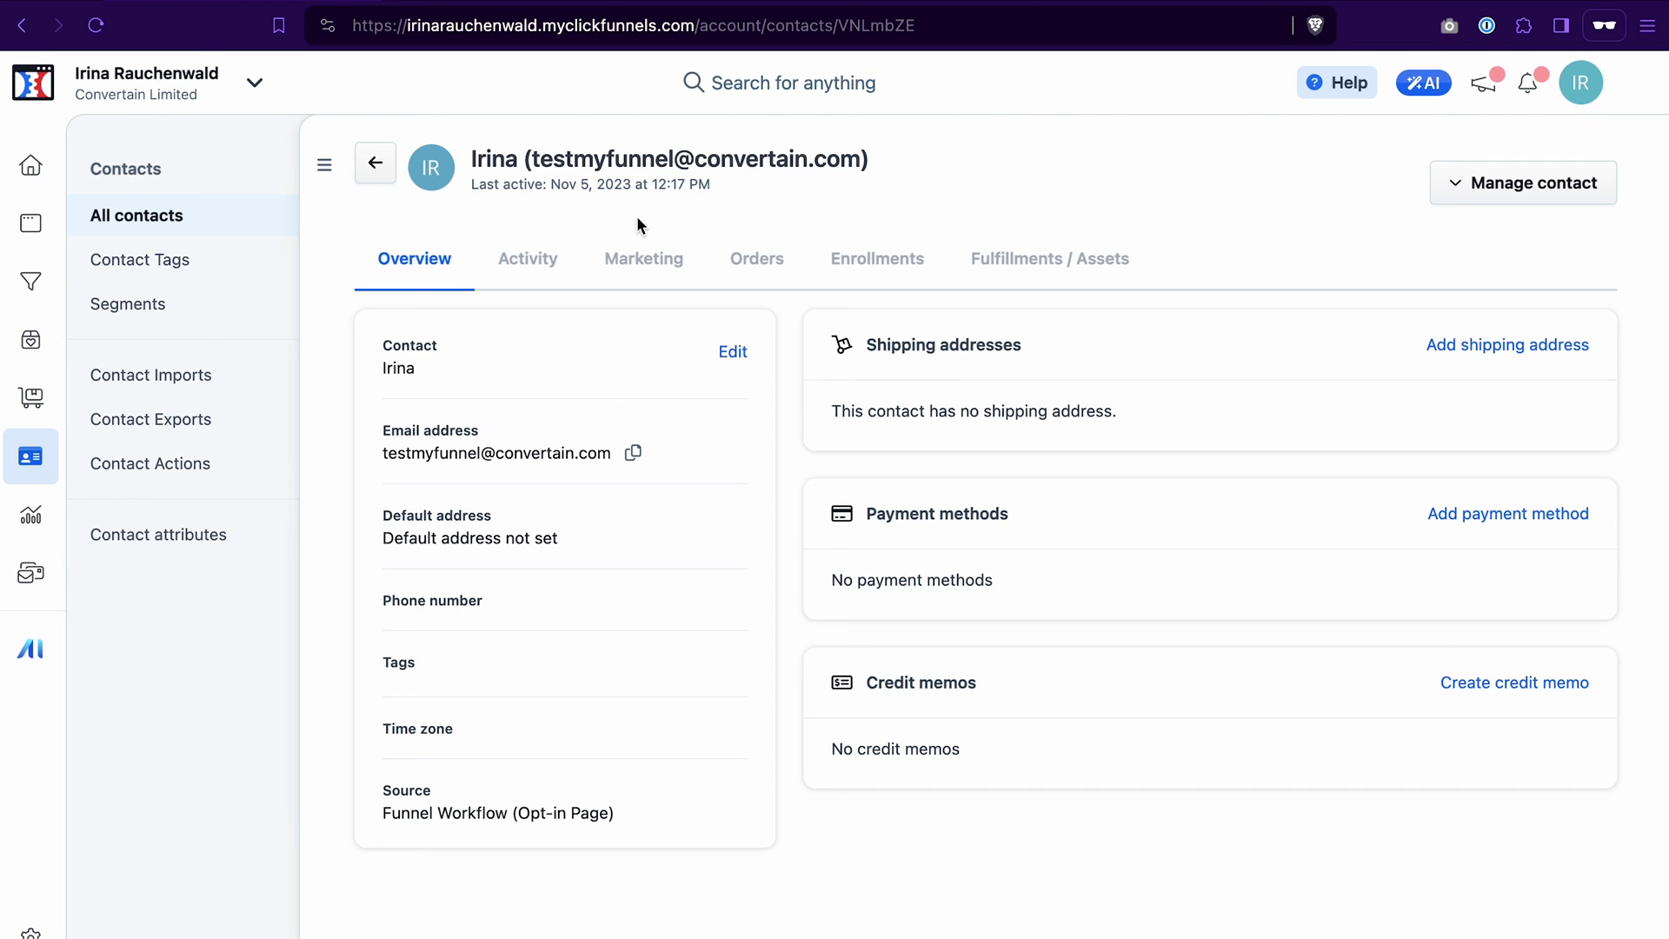
left_click(902, 275)
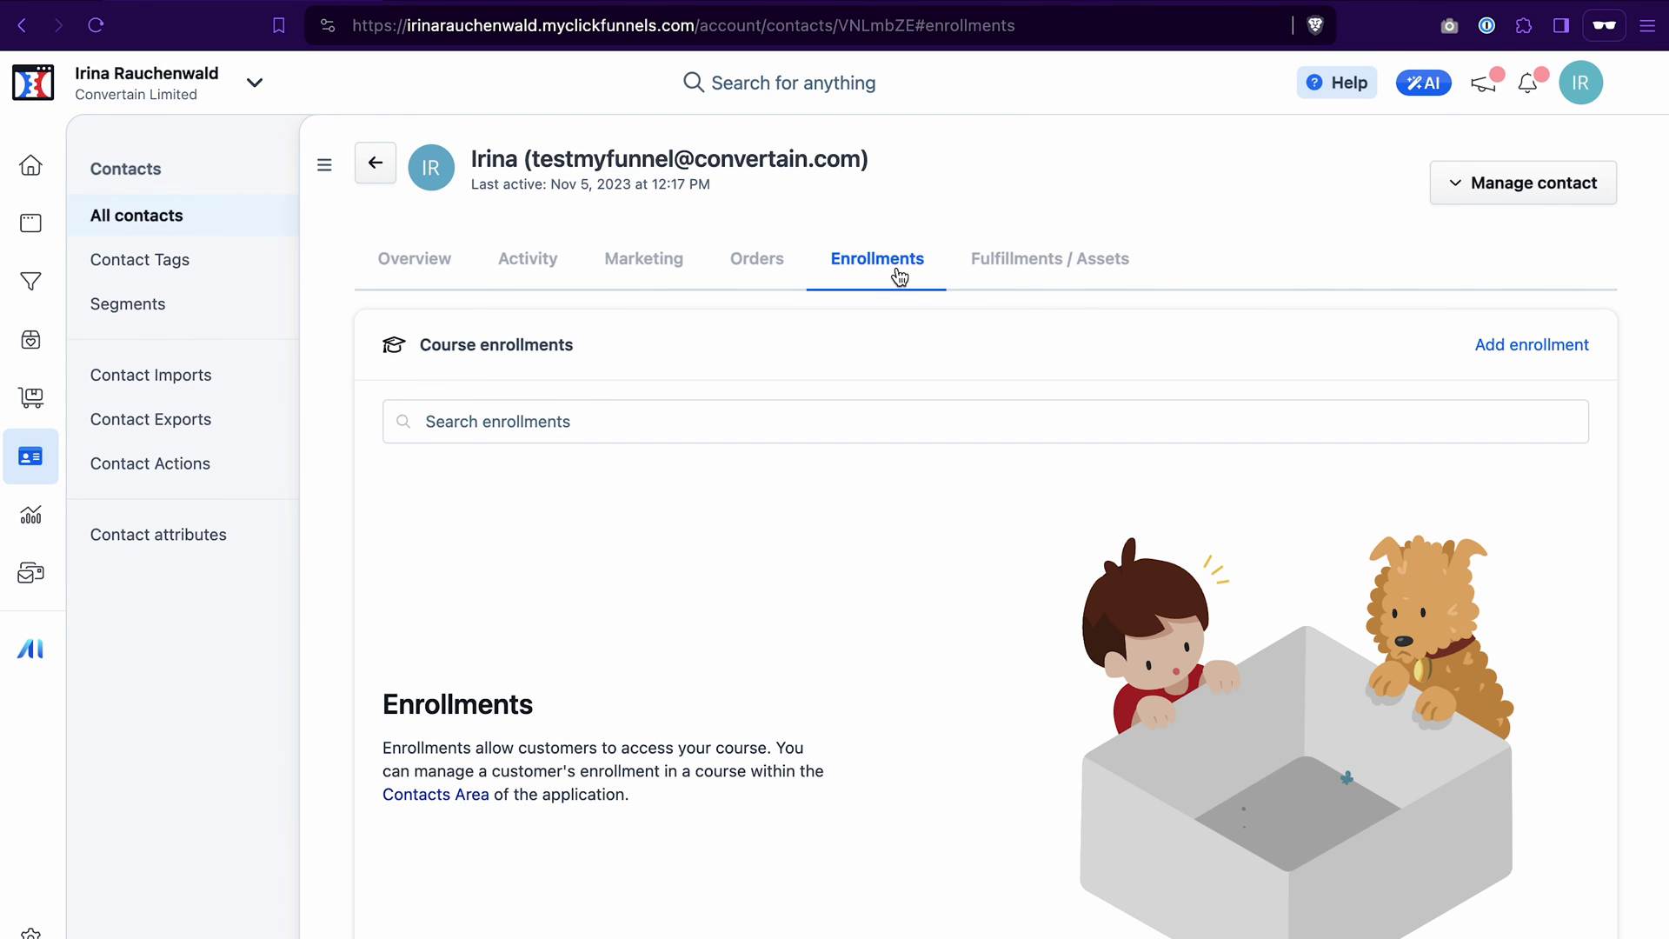
left_click(1532, 345)
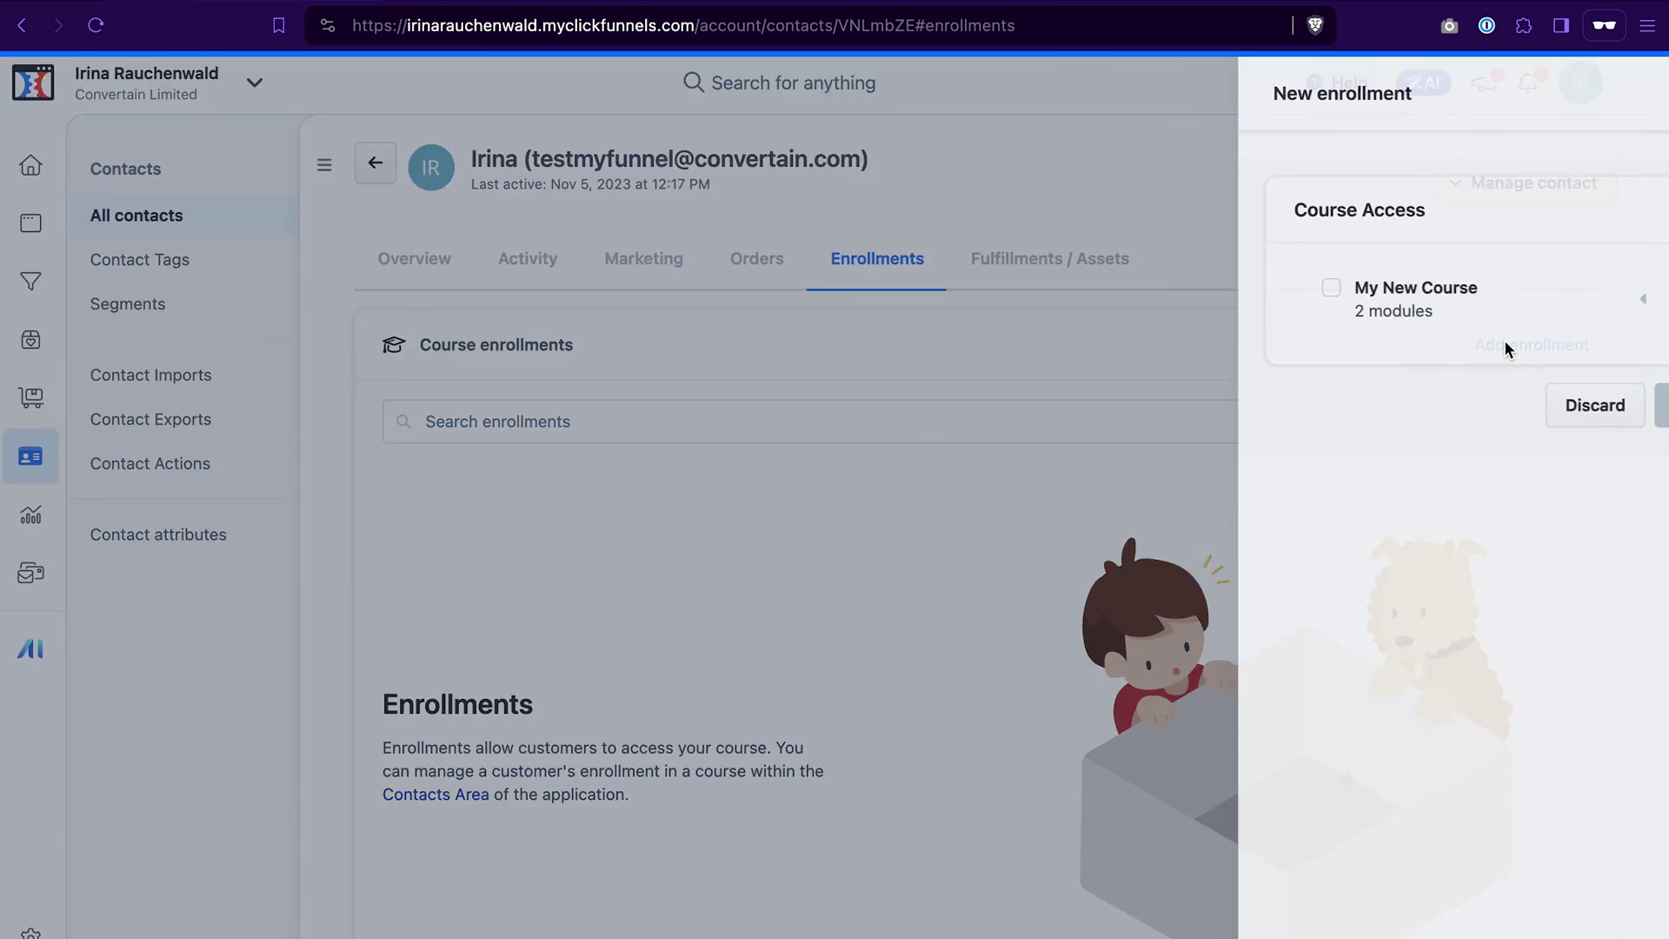
left_click(1245, 289)
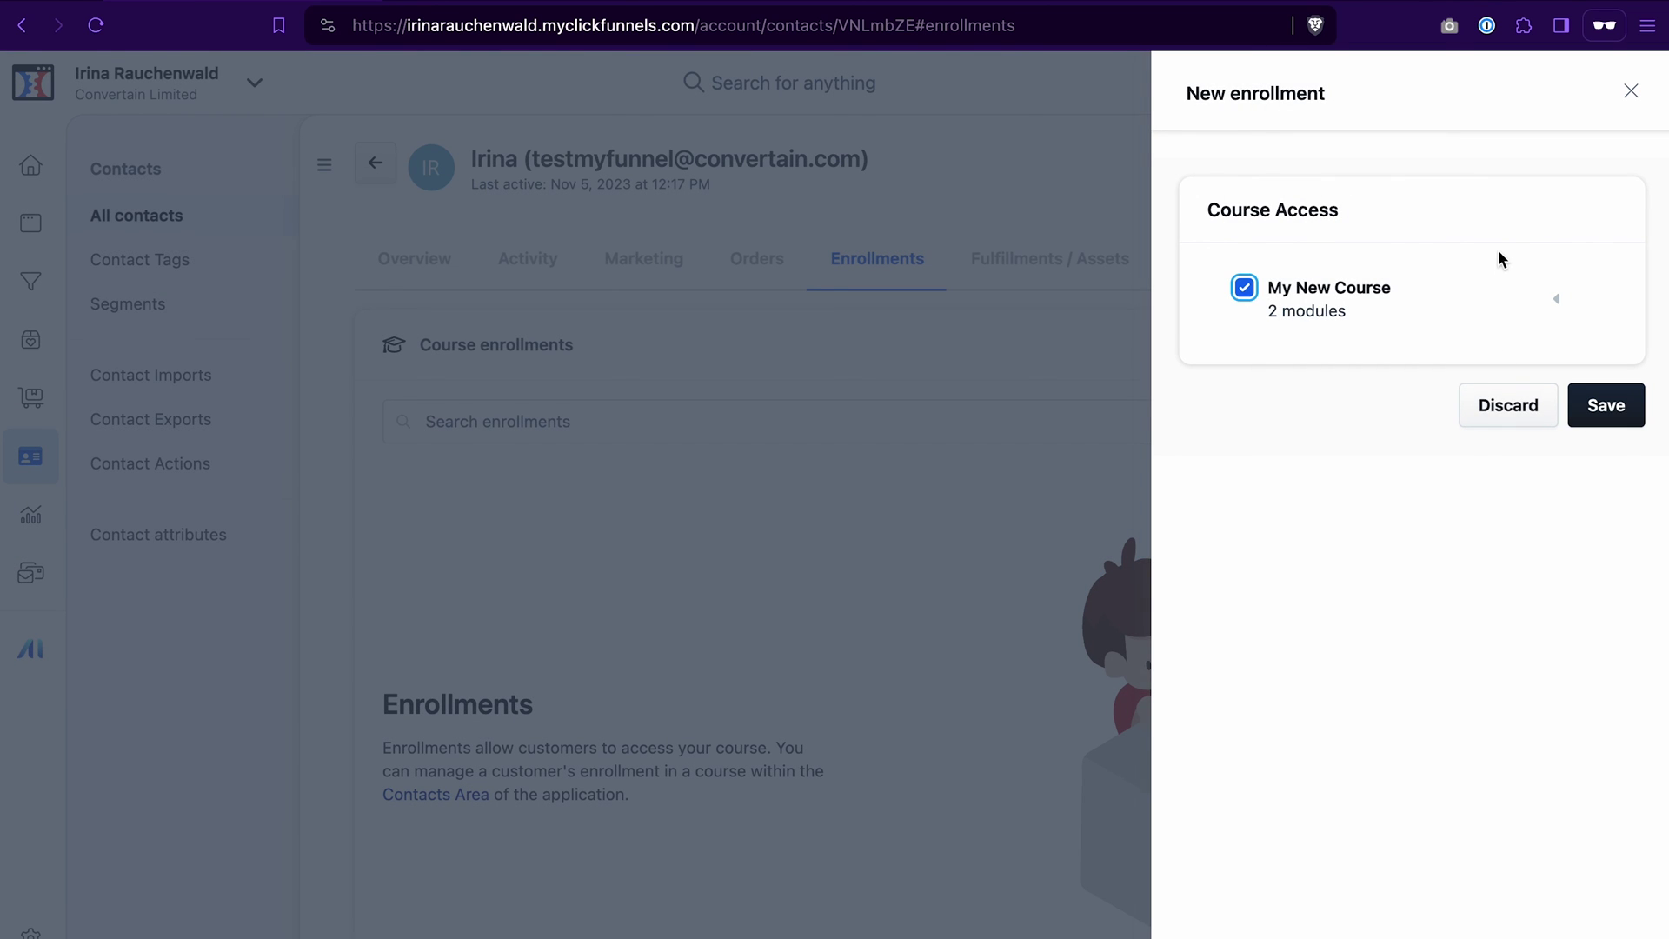
left_click(1607, 407)
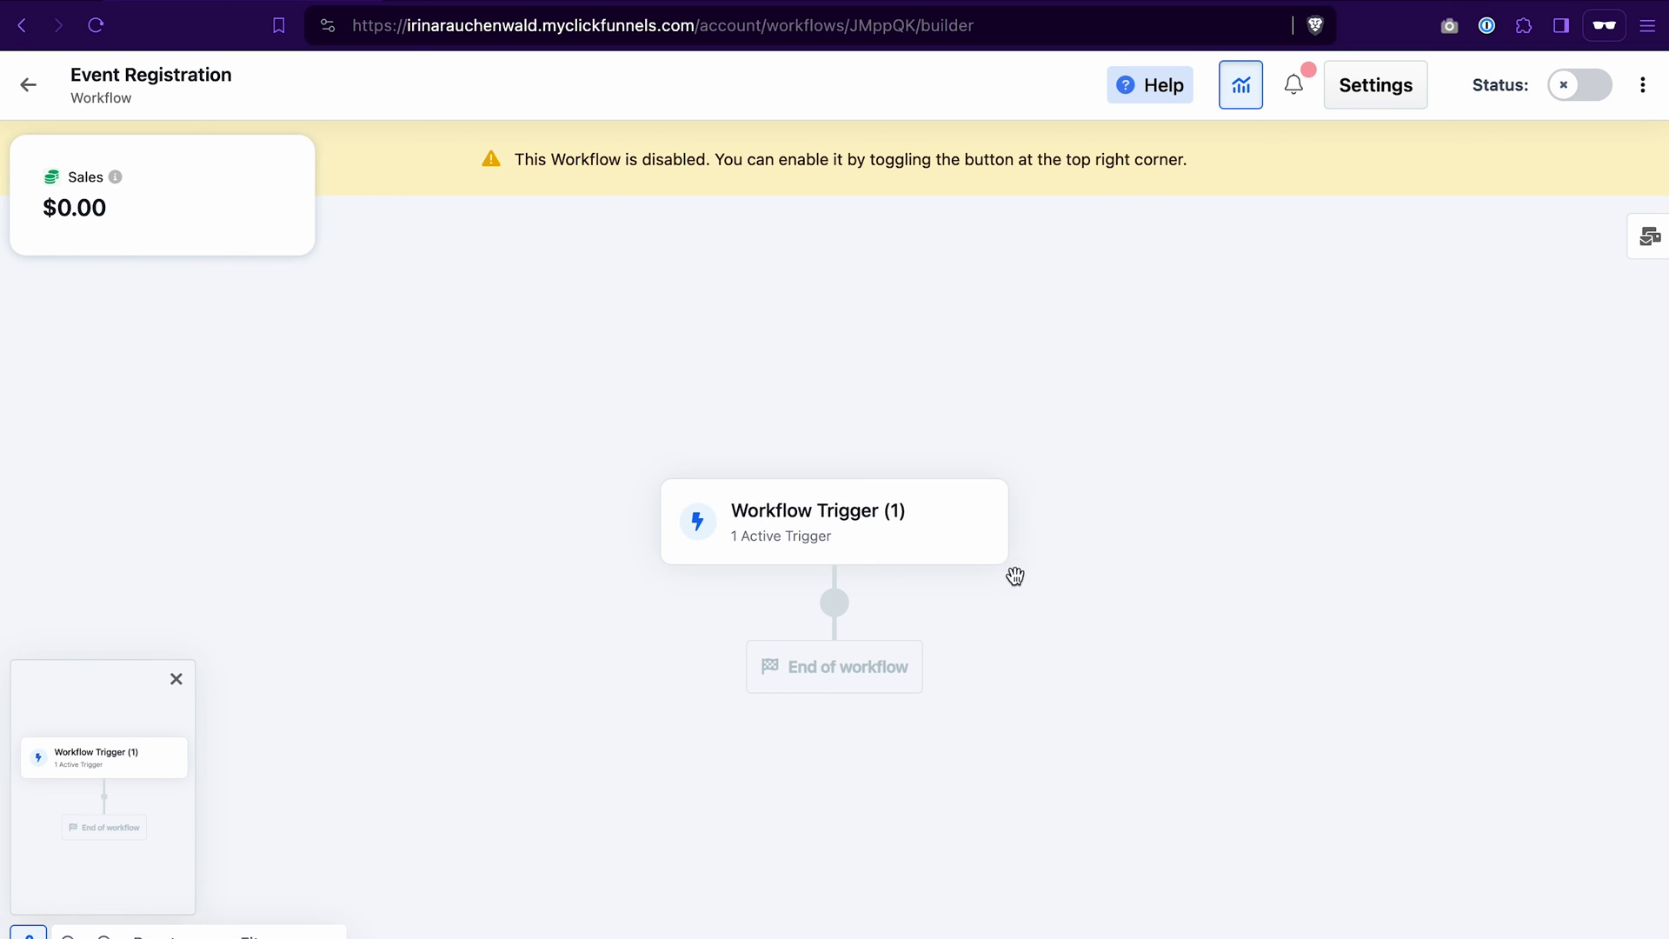
Add an Enroll step for My New Course after the trigger in the Event Registration workflow.
left_click(836, 603)
scroll(1403, 675, "down", 5)
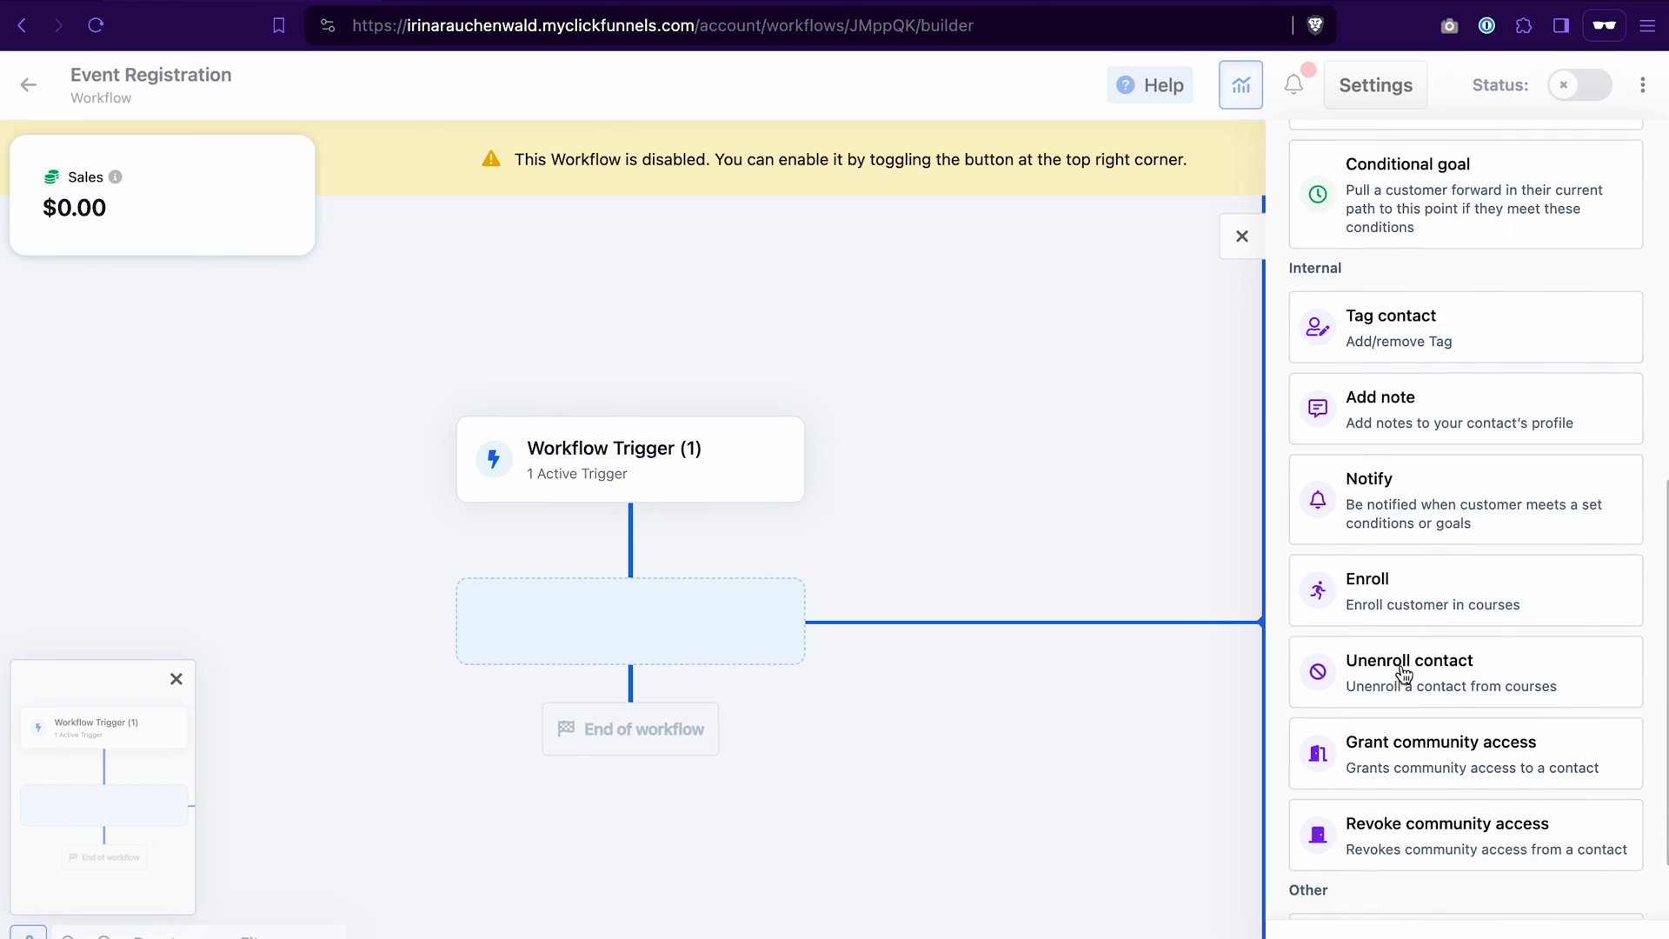
left_click(1438, 575)
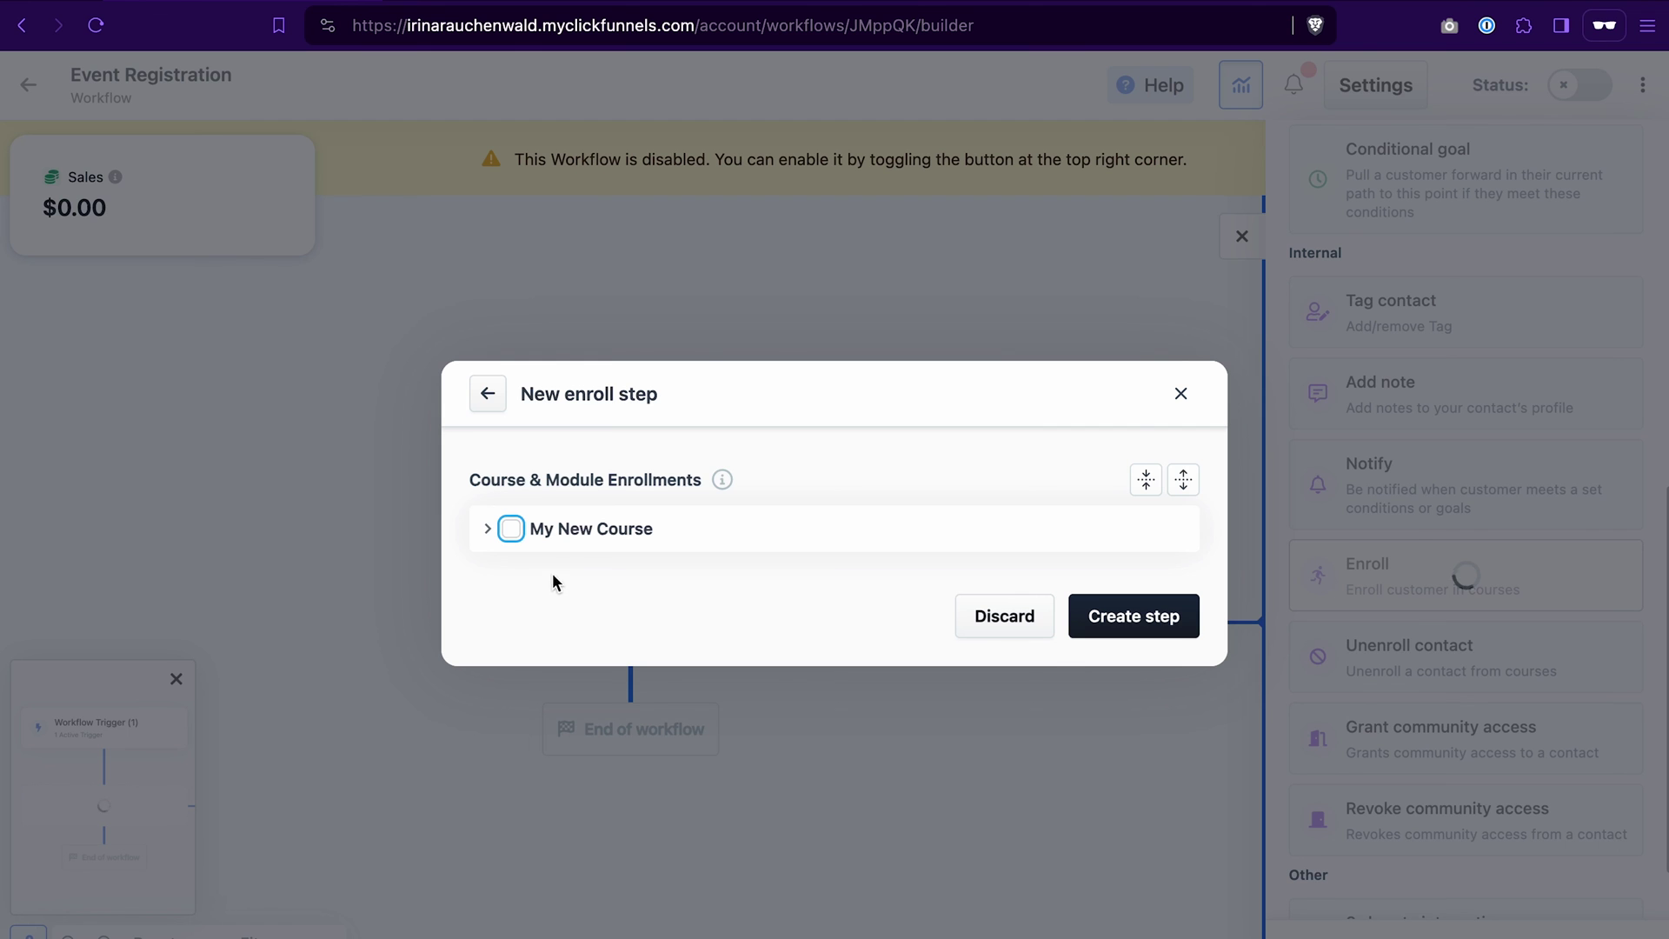
left_click(511, 528)
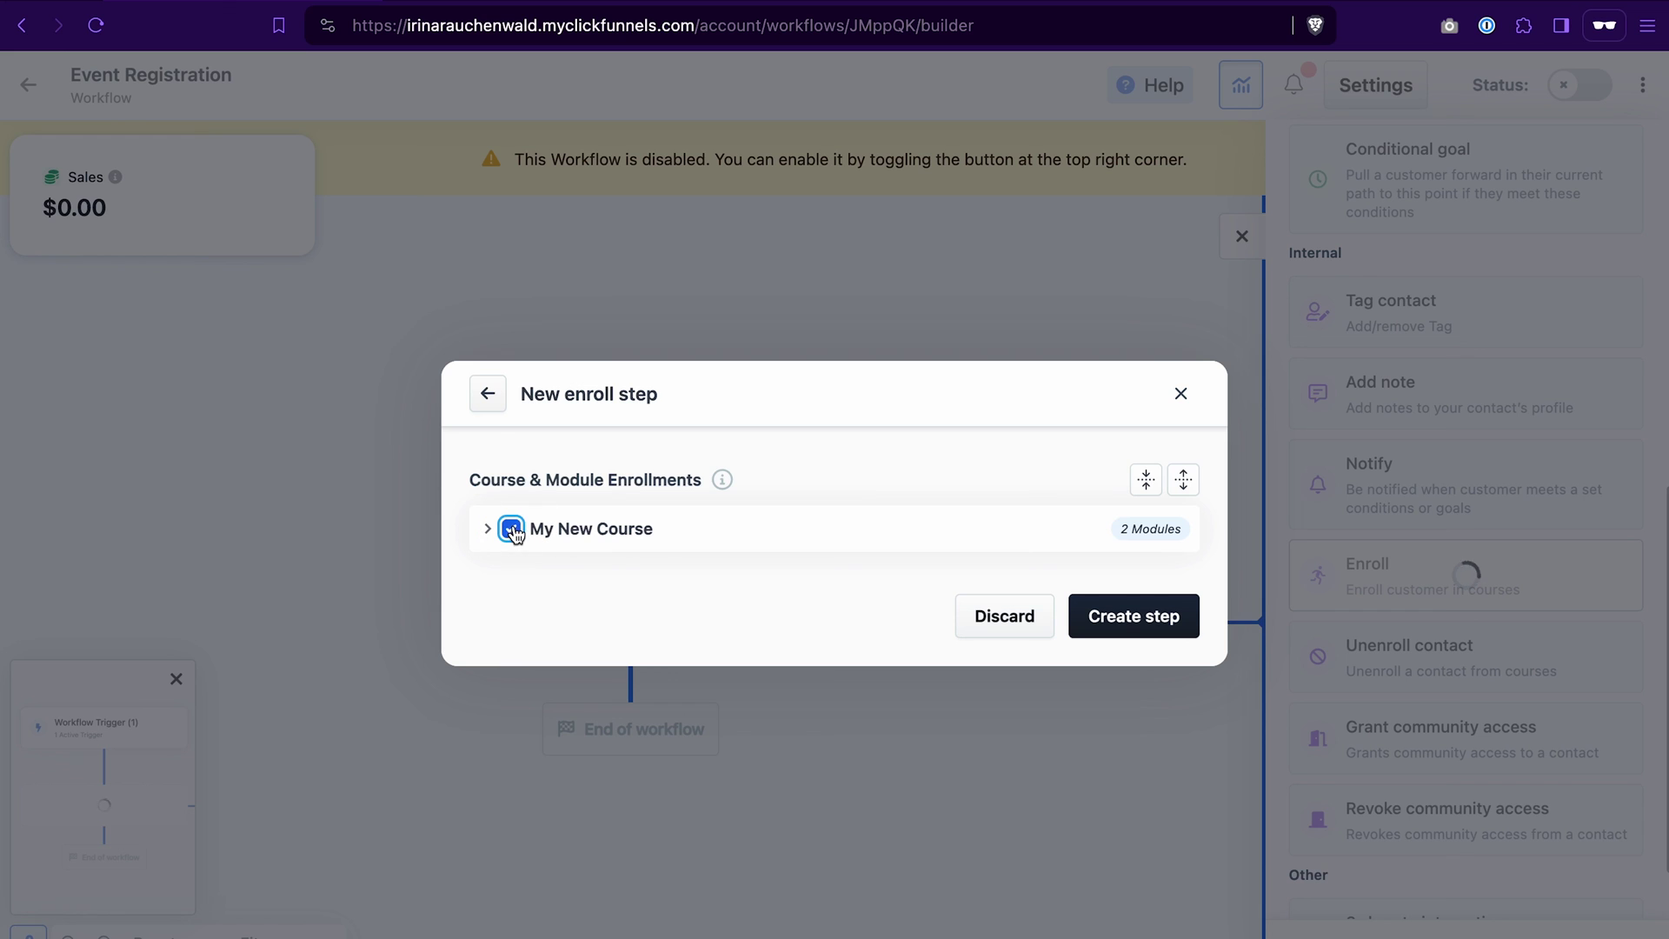
left_click(1124, 617)
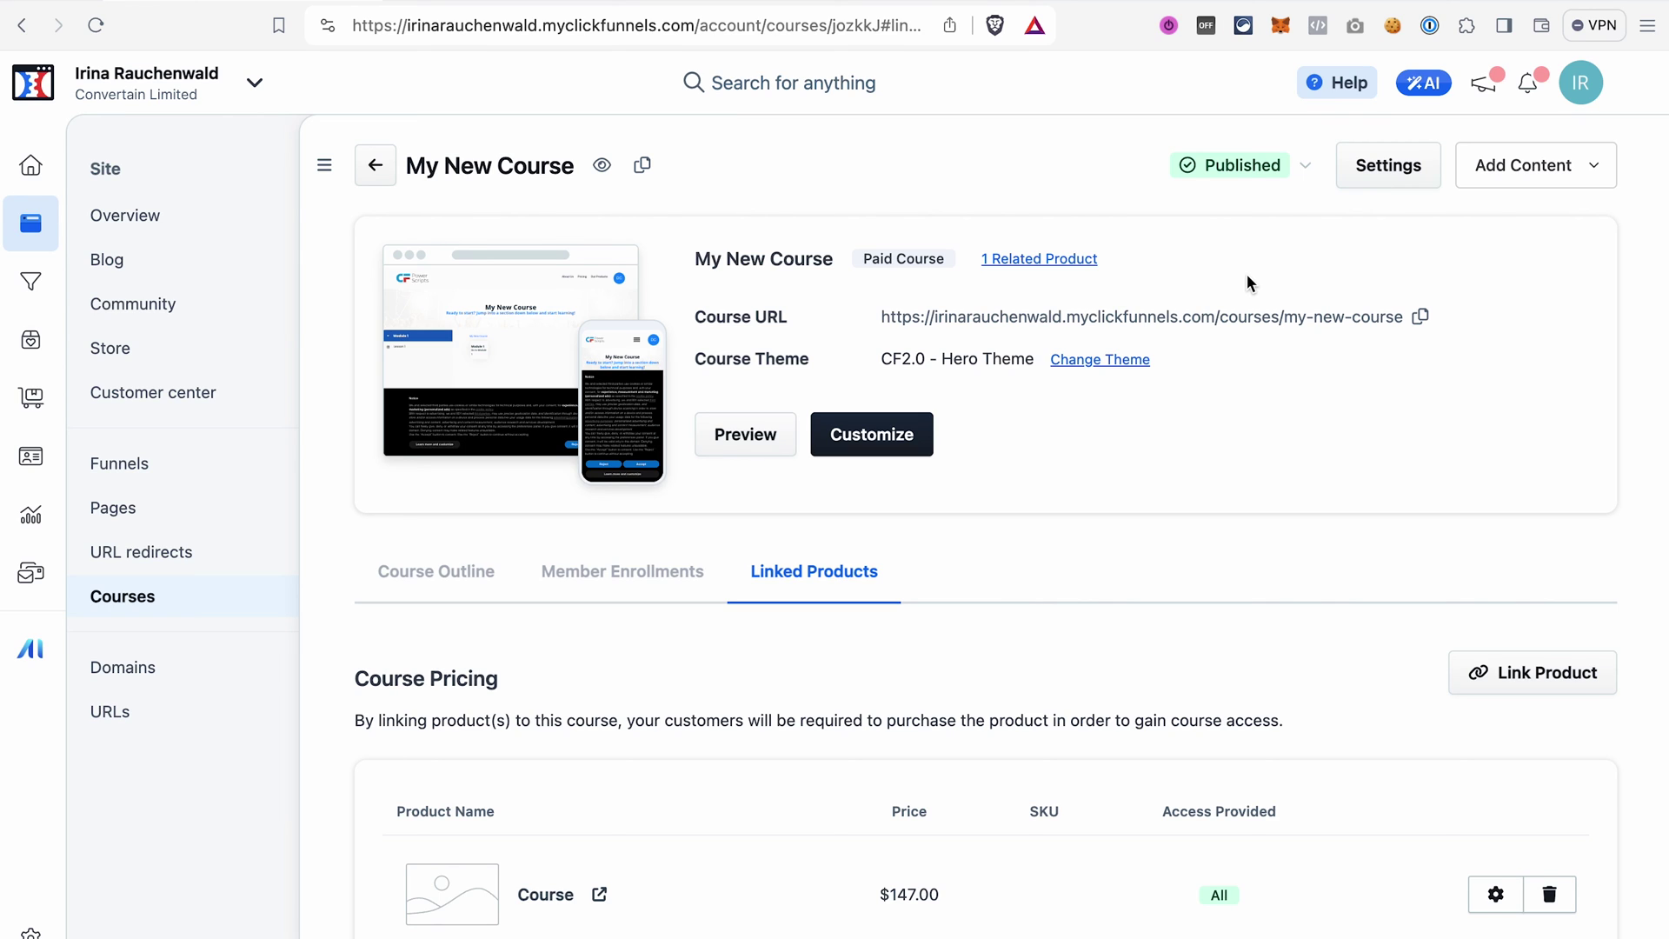
Open the settings of My New Course, and open the Course Enrollment Notification system email for editing.
left_click(1388, 176)
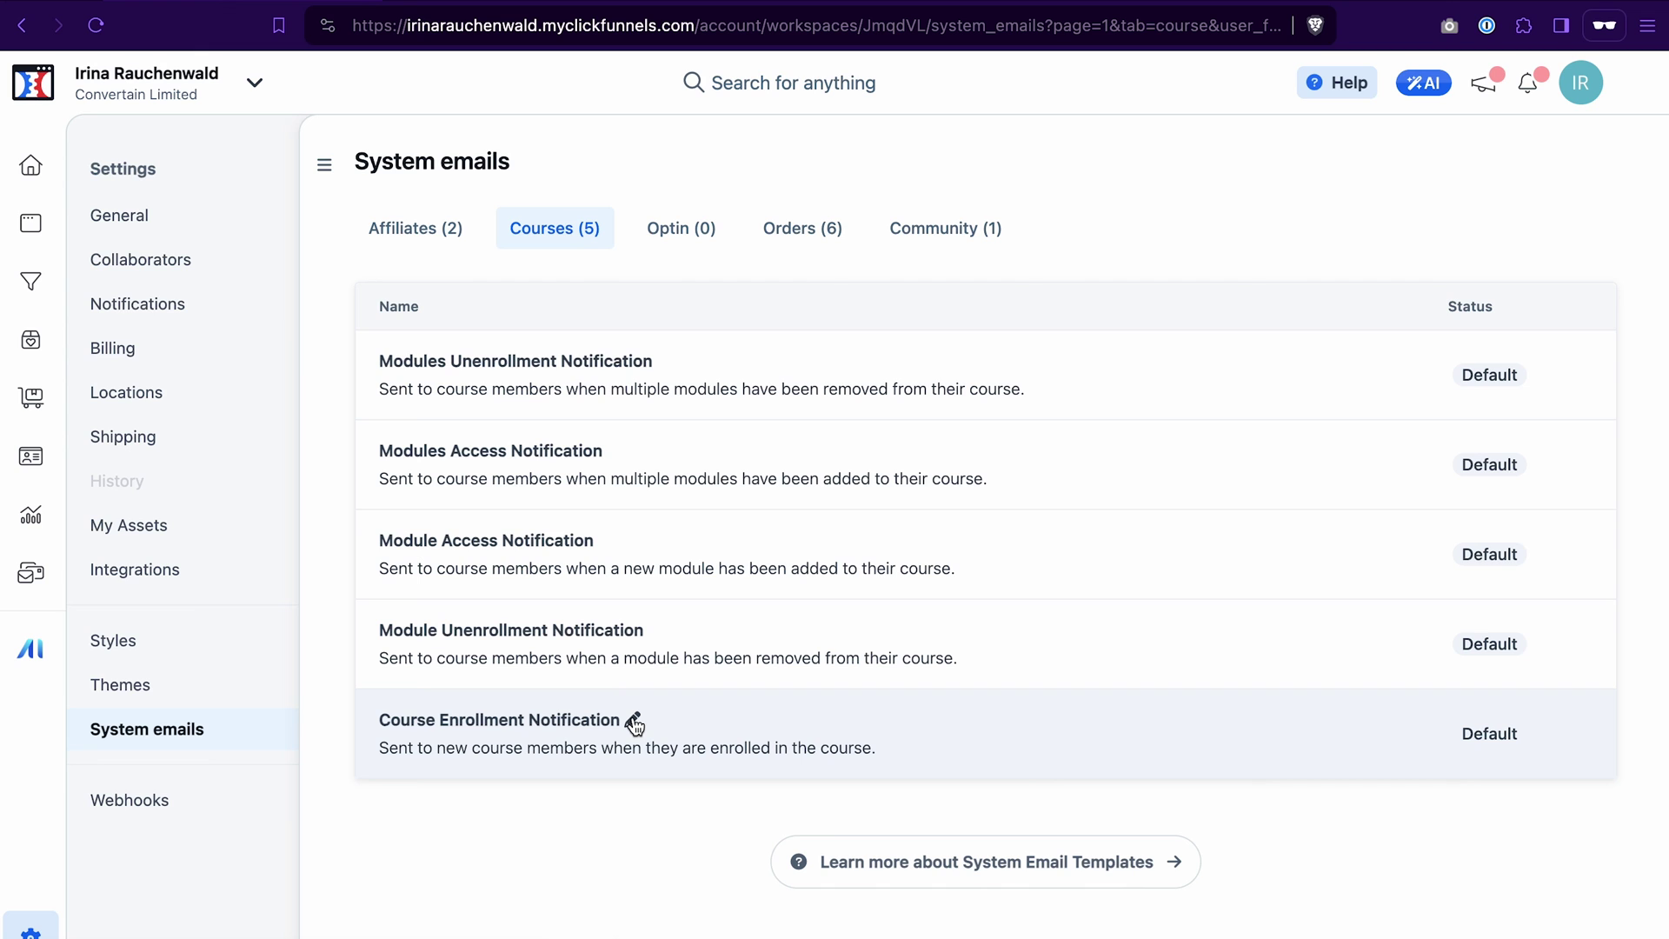
left_click(634, 723)
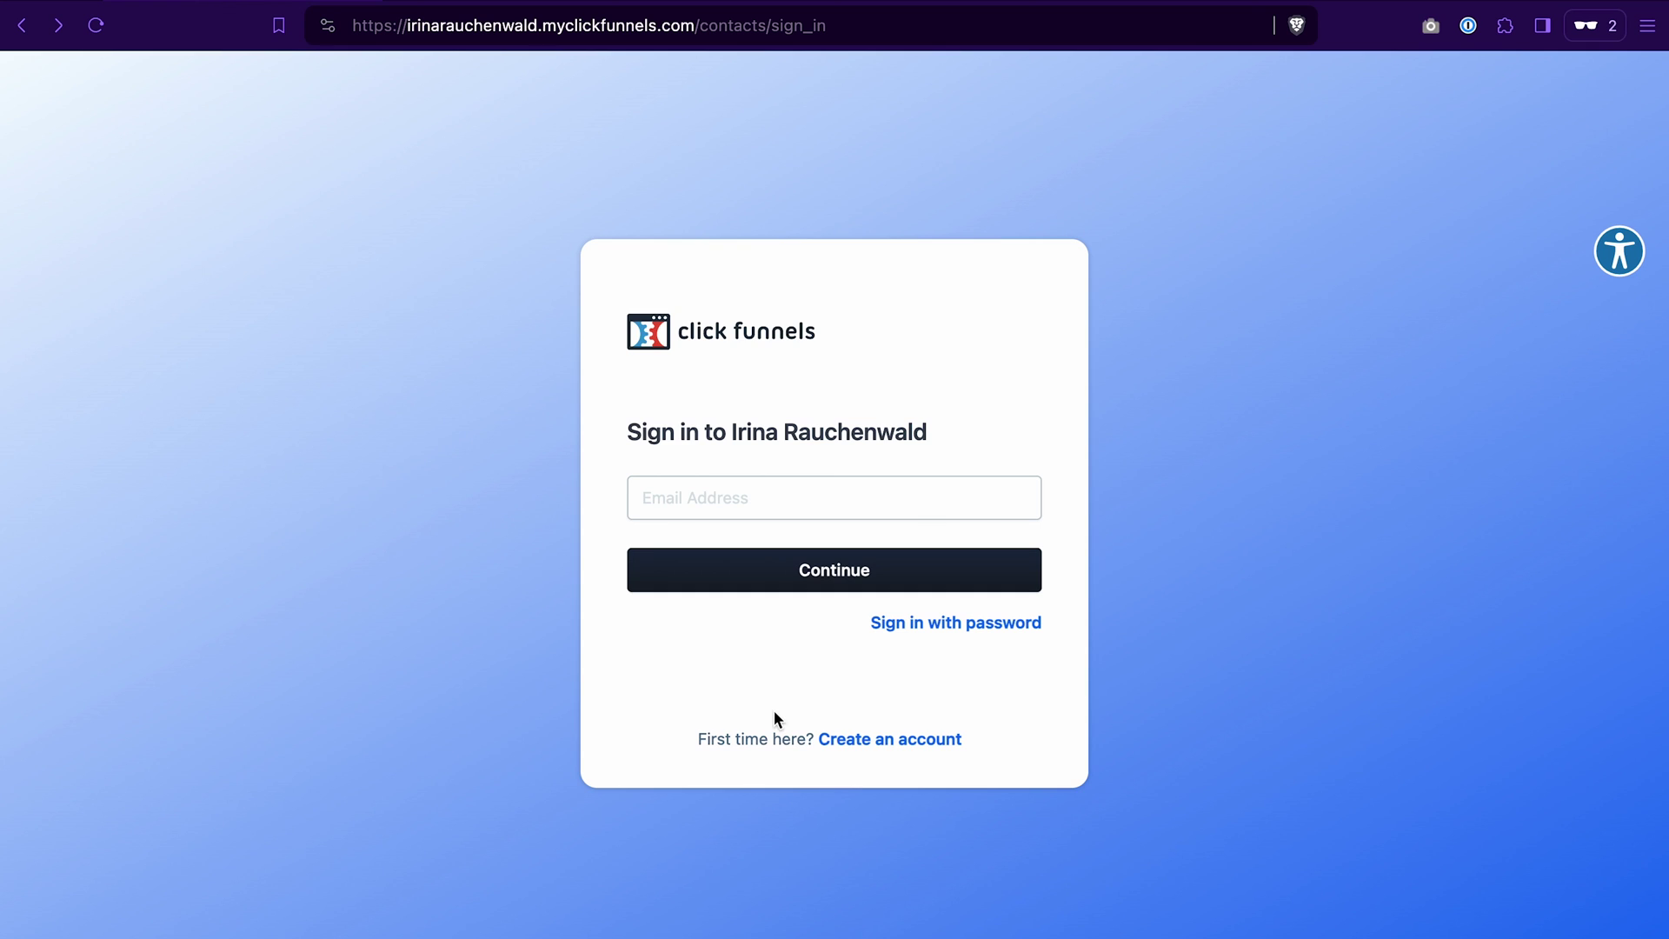
Open the Customer Center sign-up form for creating a new account.
left_click(921, 744)
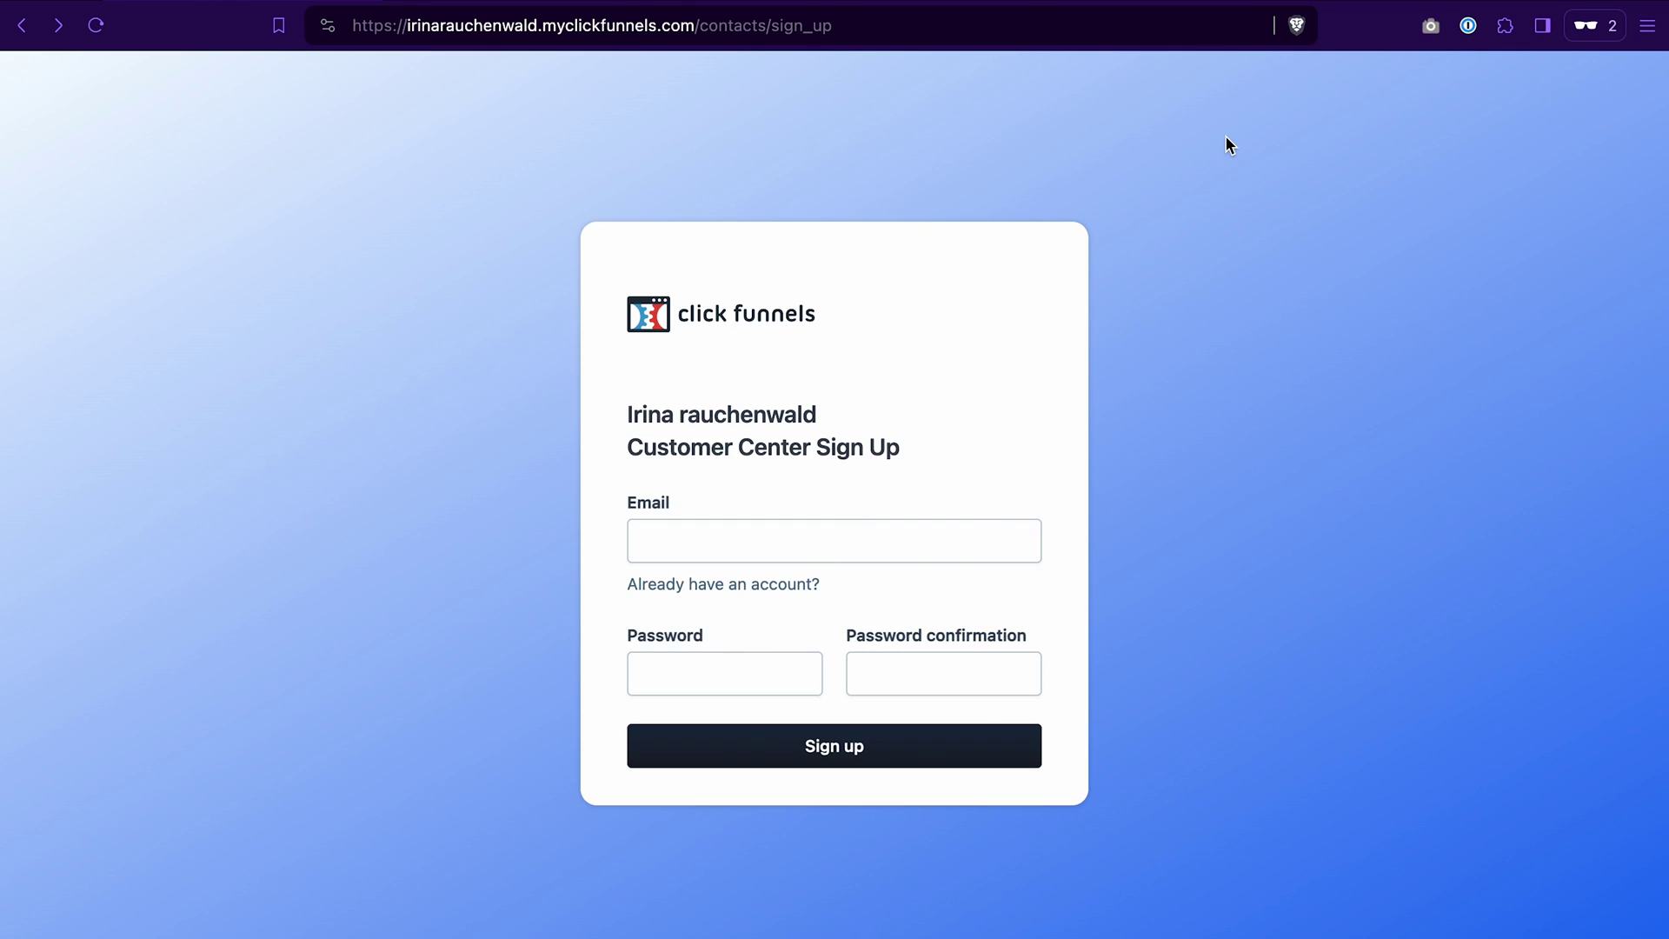